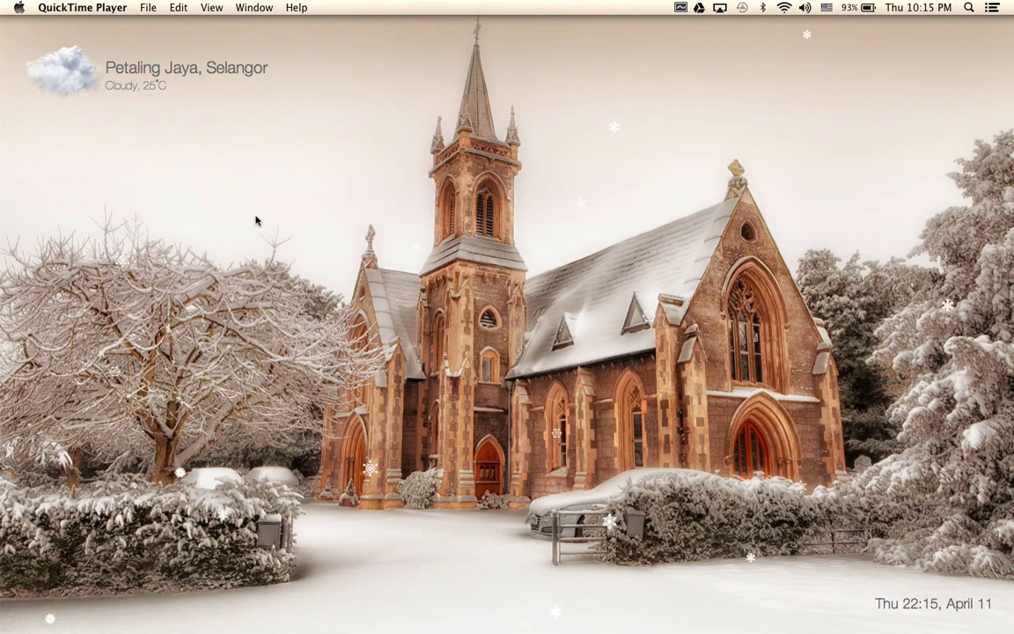
# Switch to the IBM SPSS Statistics Viewer and go to the beginning of the New PSS & TSWLS Tables output.
pyautogui.click(220, 245)
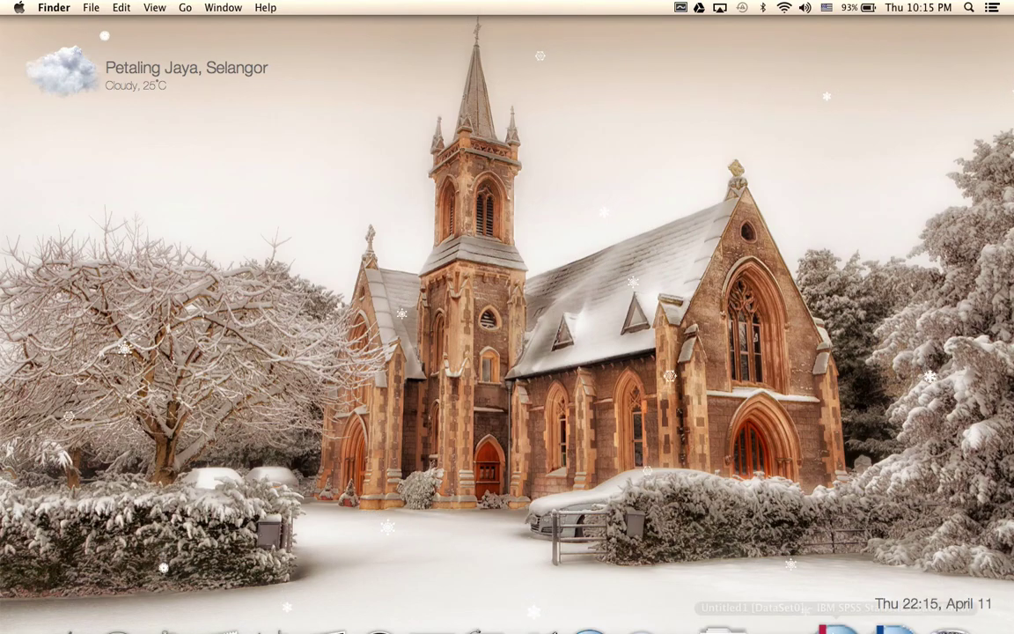
pyautogui.click(912, 603)
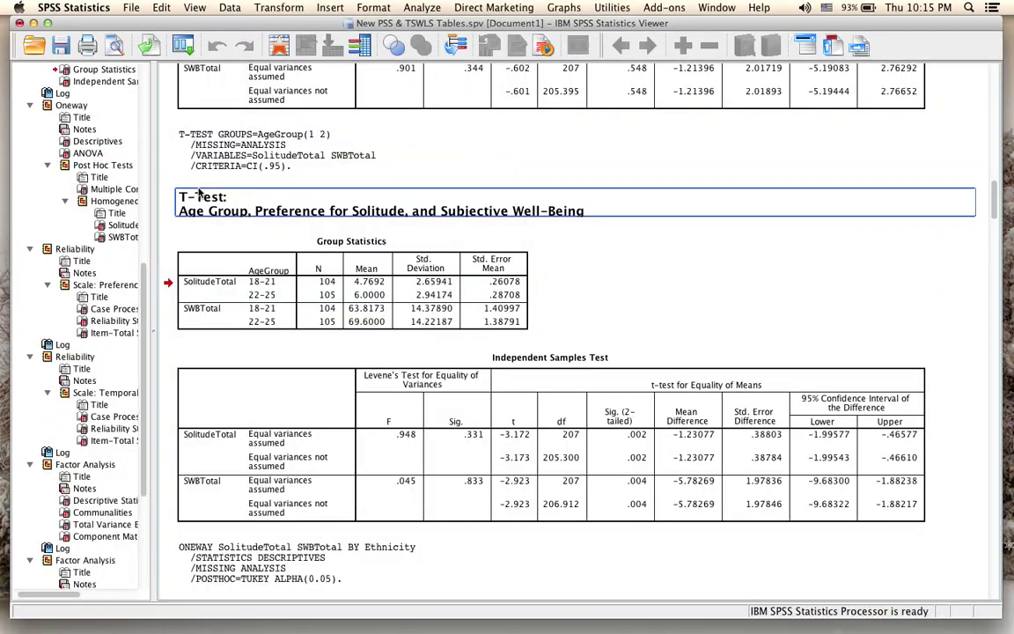
pyautogui.click(405, 68)
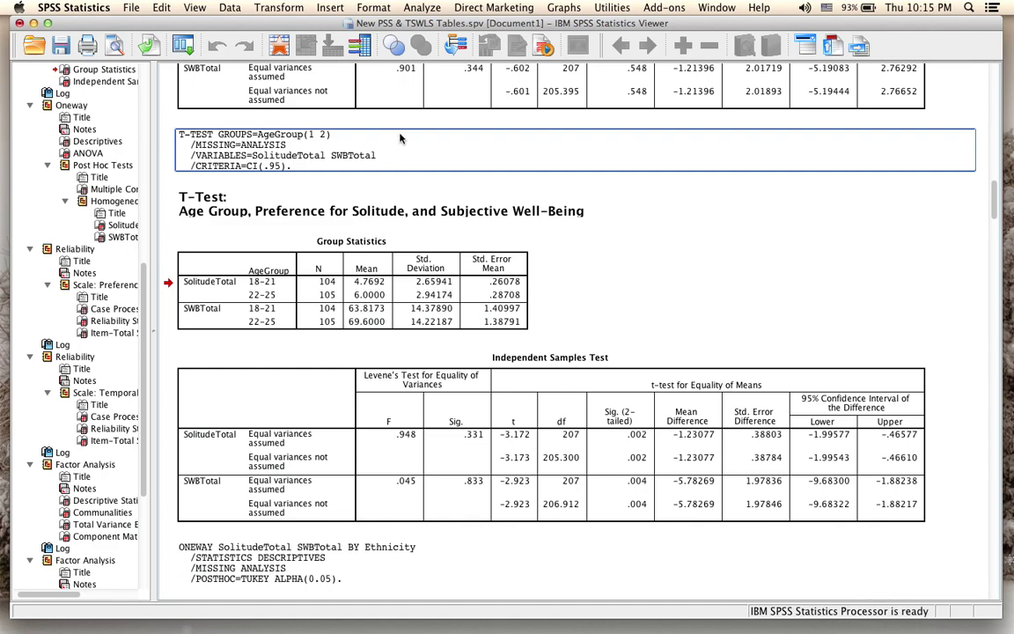
pyautogui.scroll(15, 423, 158)
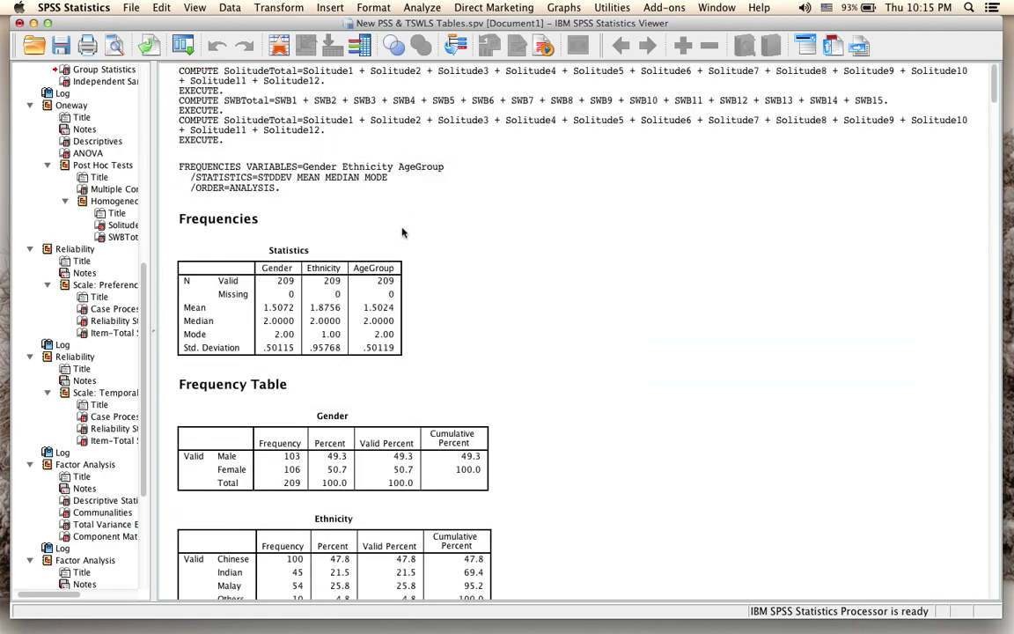
pyautogui.click(204, 104)
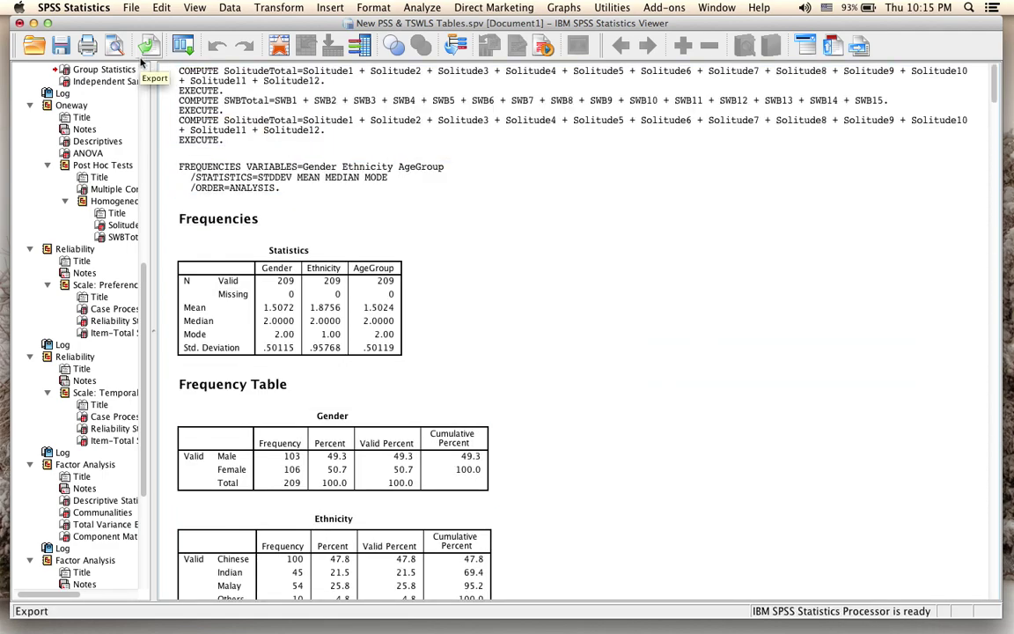
# Open the SPSS Statistics preferences and show the Pivot Tables options.
pyautogui.click(83, 8)
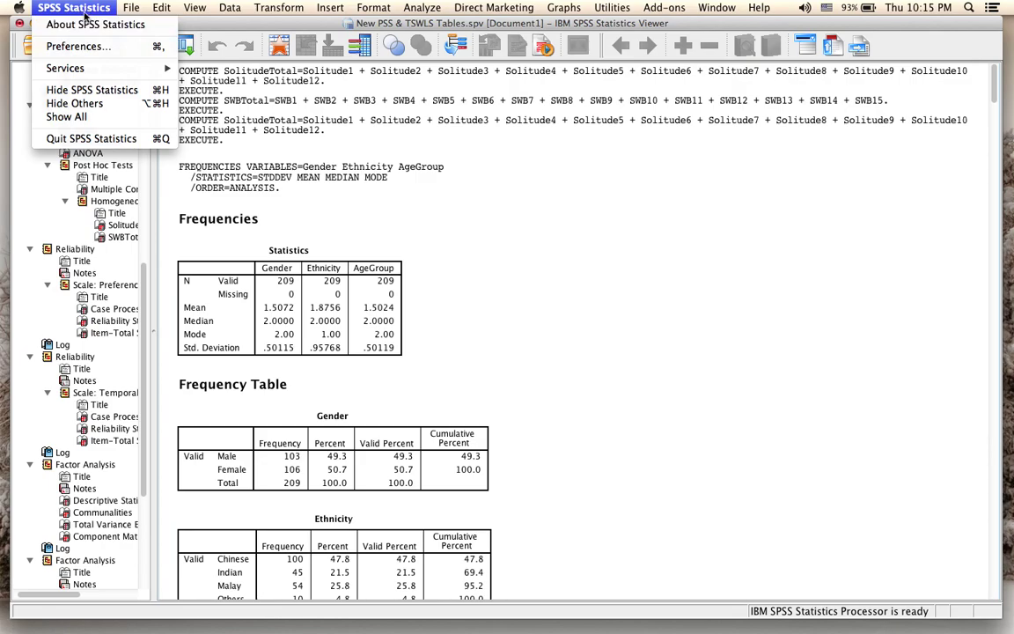
pyautogui.click(84, 44)
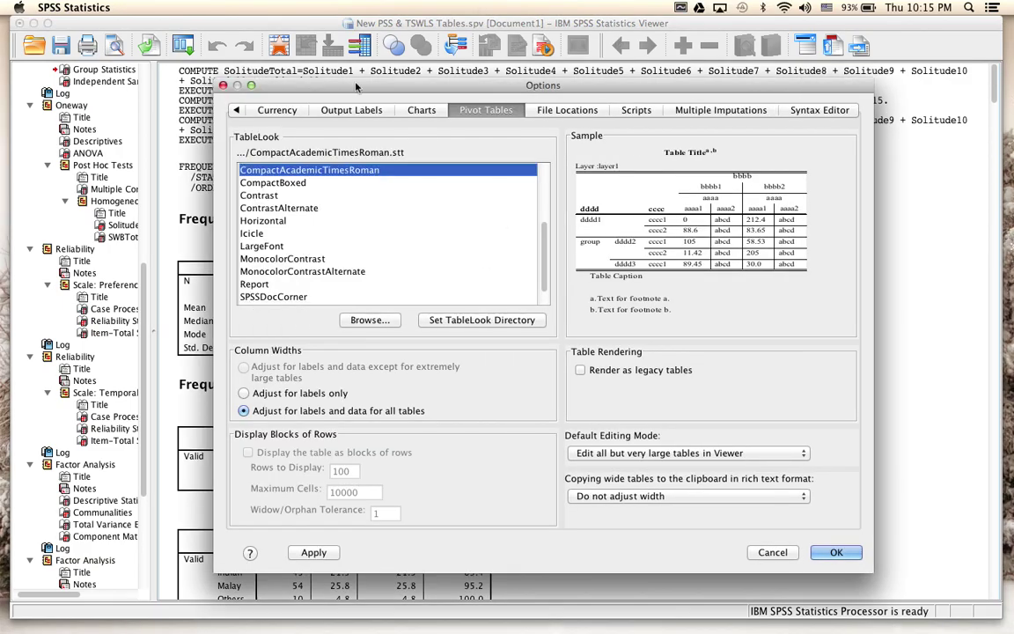
pyautogui.click(240, 112)
pyautogui.click(240, 112)
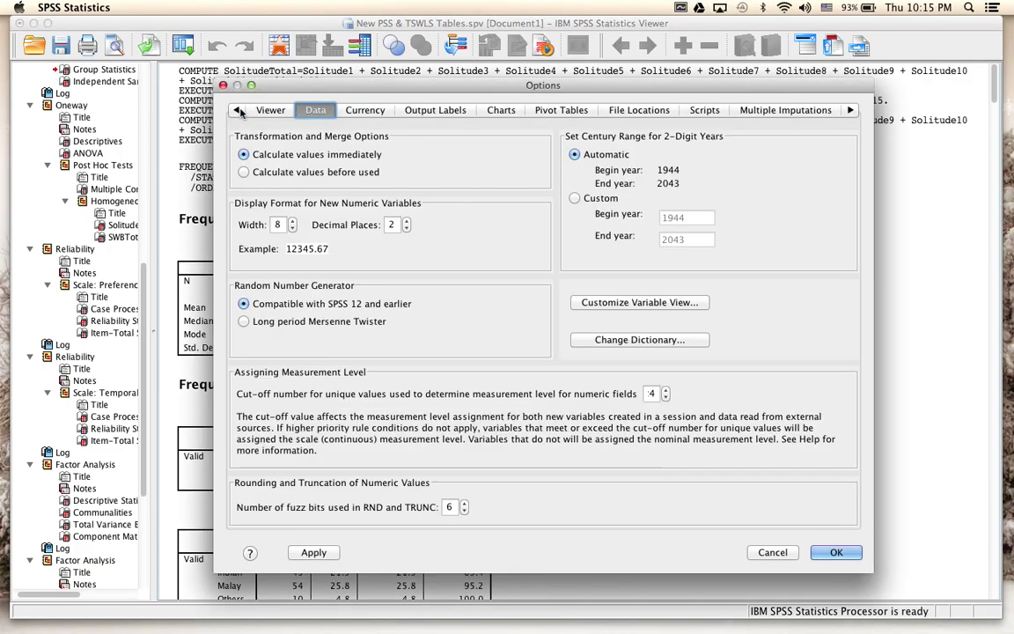
pyautogui.click(240, 112)
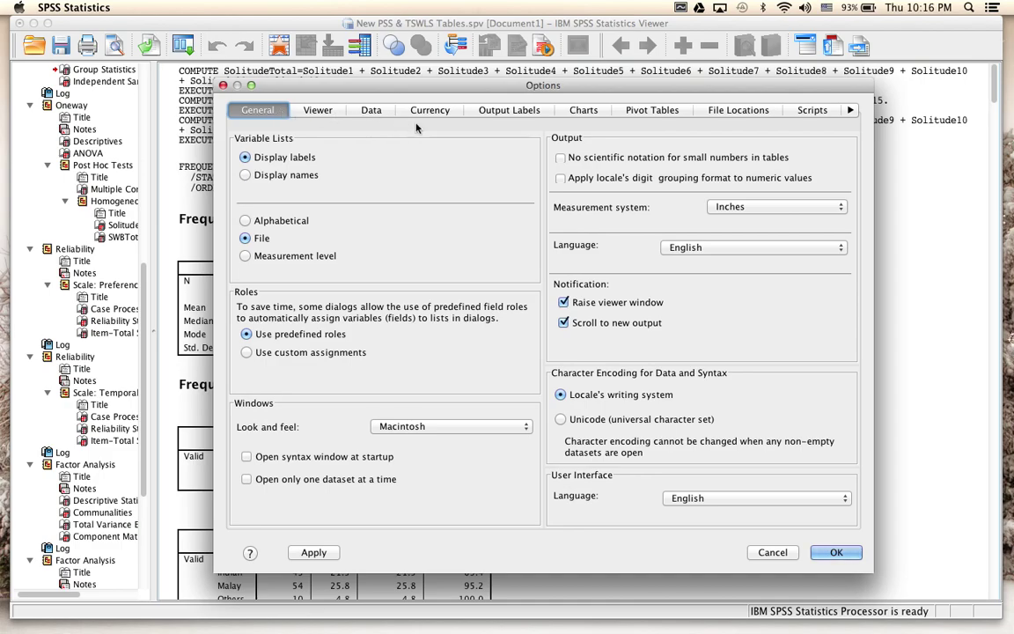
pyautogui.click(653, 110)
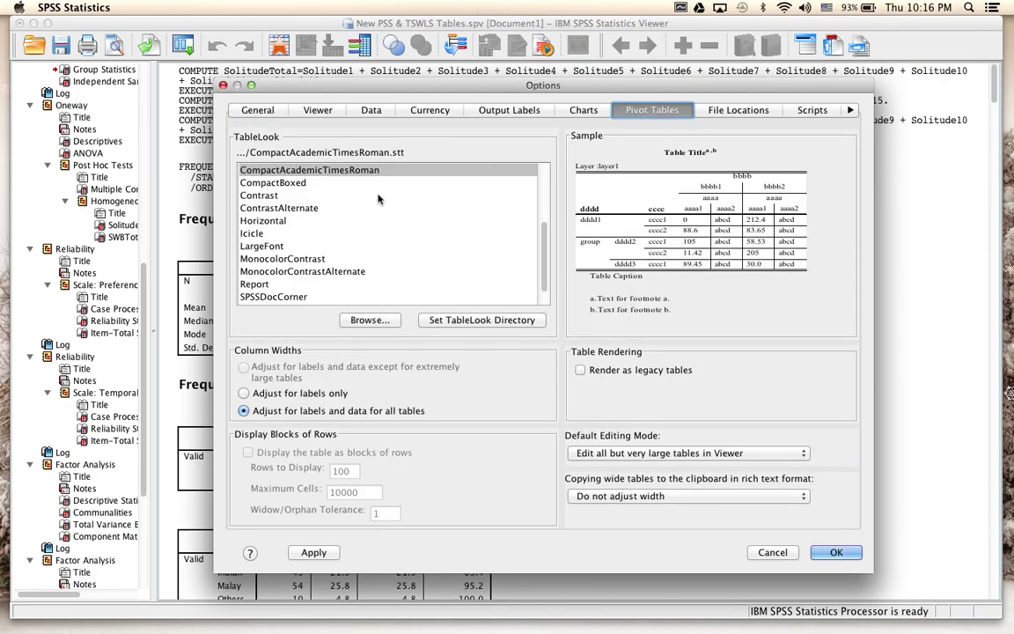
# Preview the Academic, AvantGarde, BlueYellowContrast, BlueYellowContrastAlternate and System Default TableLooks and look through the other available styles.
pyautogui.scroll(-1, 378, 199)
pyautogui.scroll(5, 379, 199)
pyautogui.scroll(-5, 379, 199)
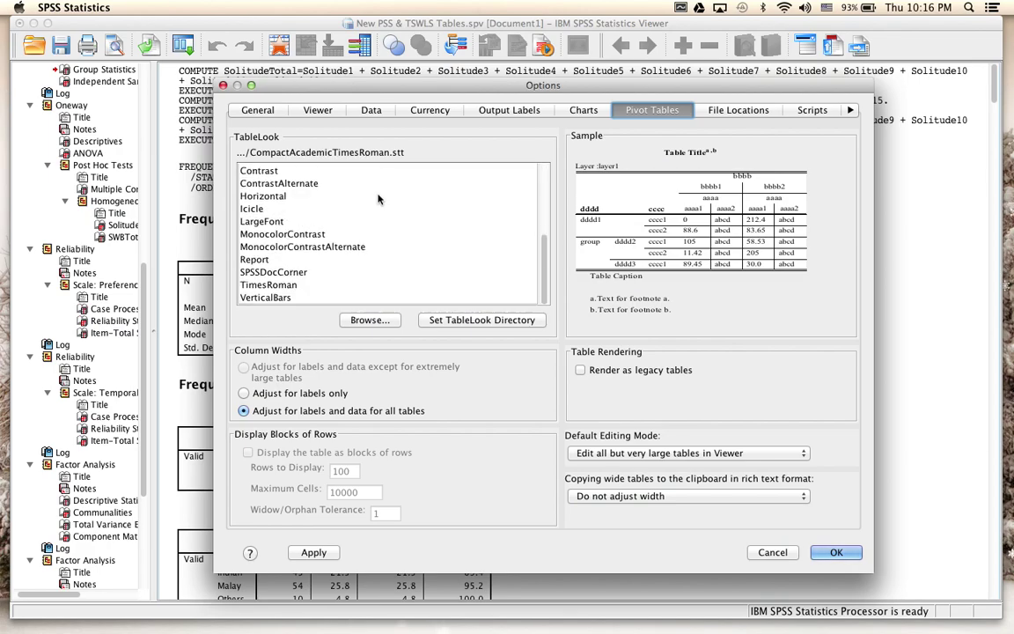
pyautogui.scroll(5, 379, 199)
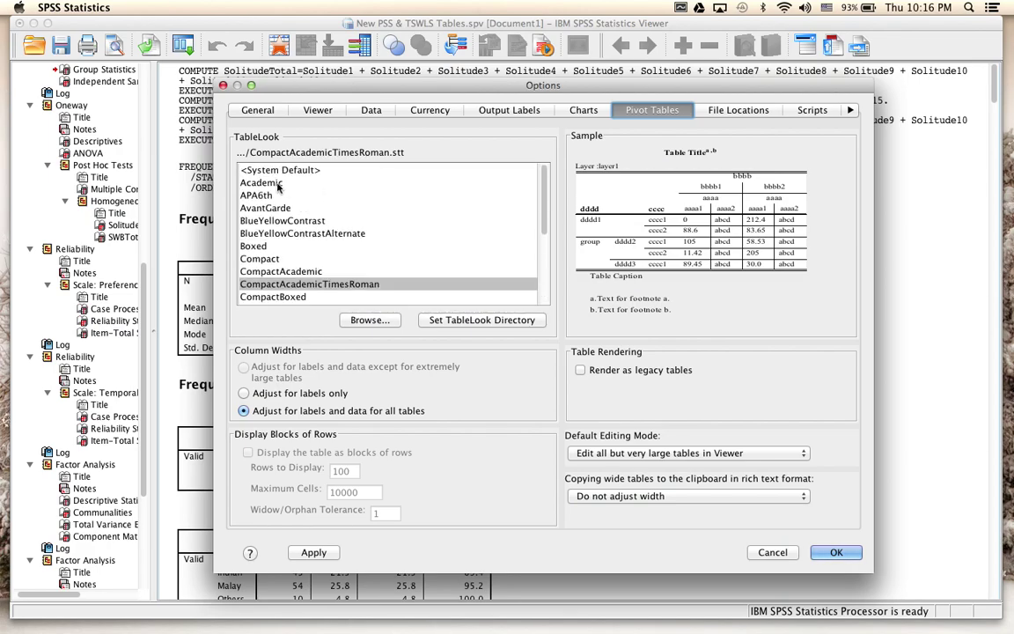
pyautogui.click(278, 184)
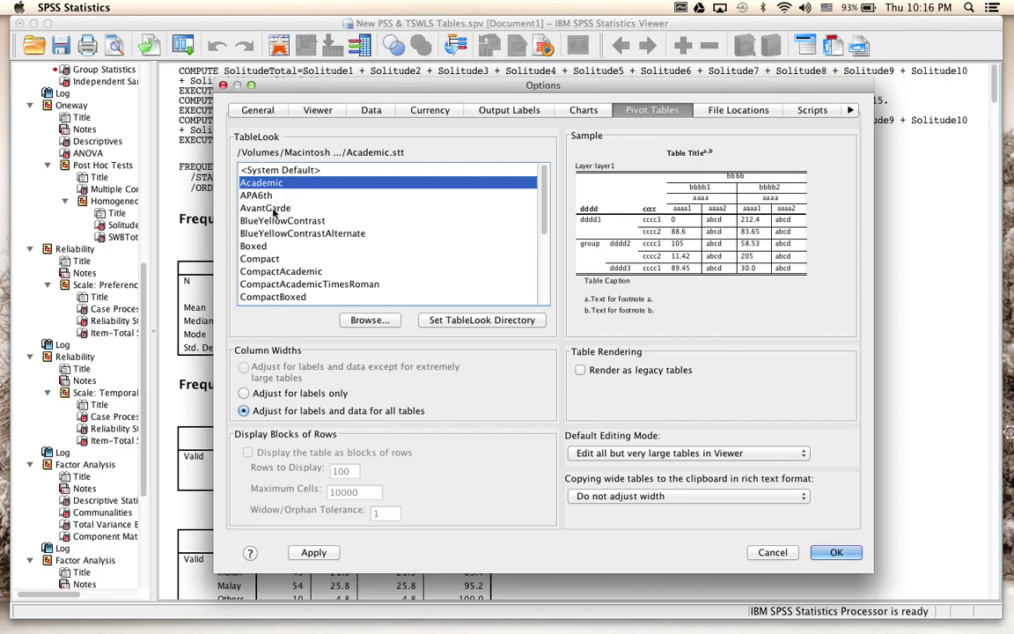
pyautogui.click(270, 207)
pyautogui.click(275, 223)
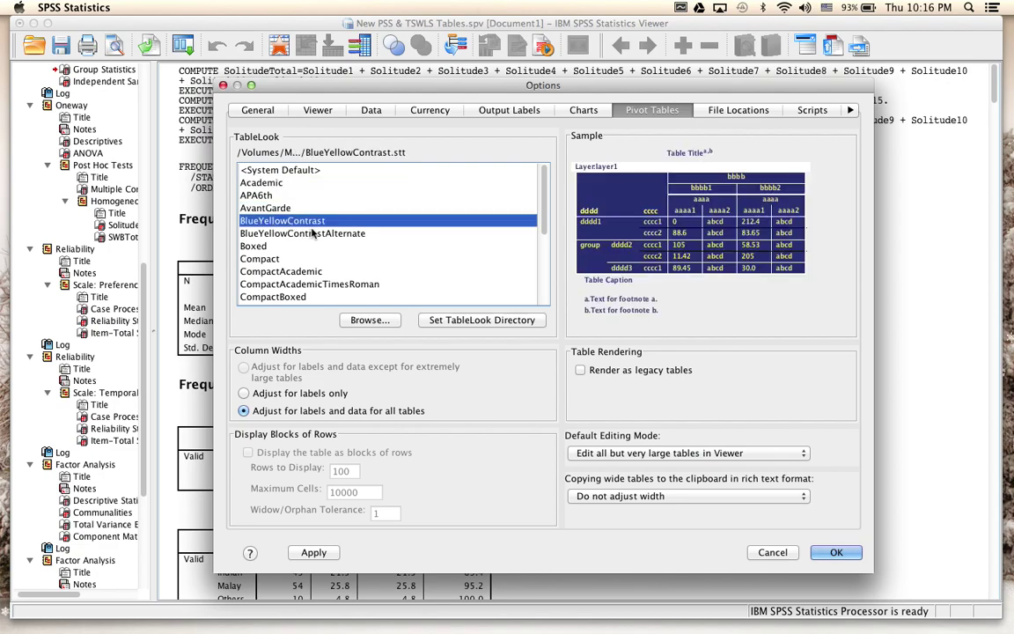
pyautogui.click(299, 234)
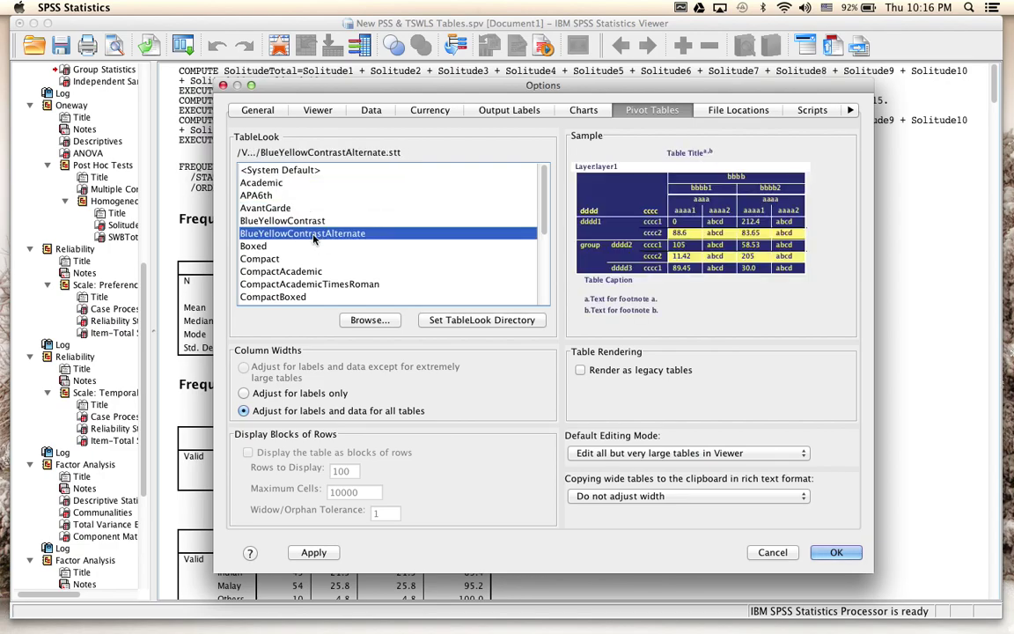
pyautogui.click(283, 169)
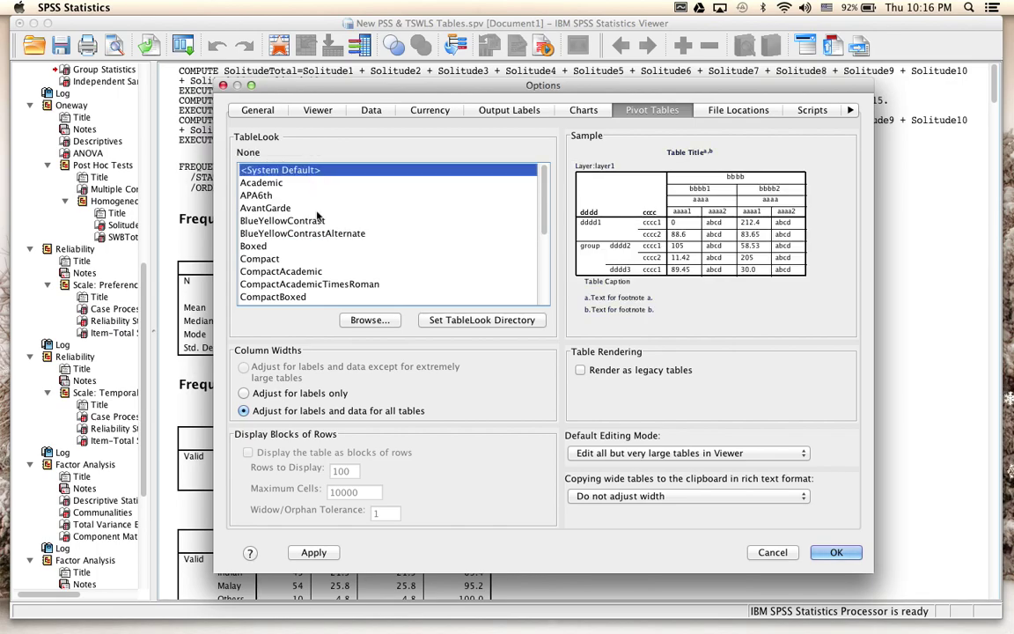
pyautogui.scroll(-5, 319, 216)
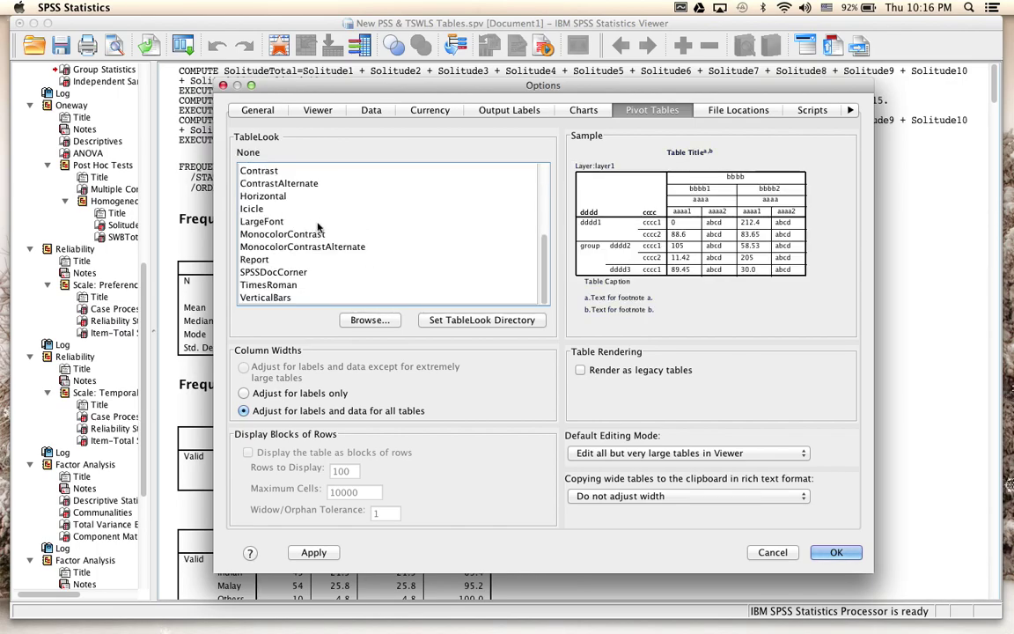
pyautogui.scroll(5, 320, 239)
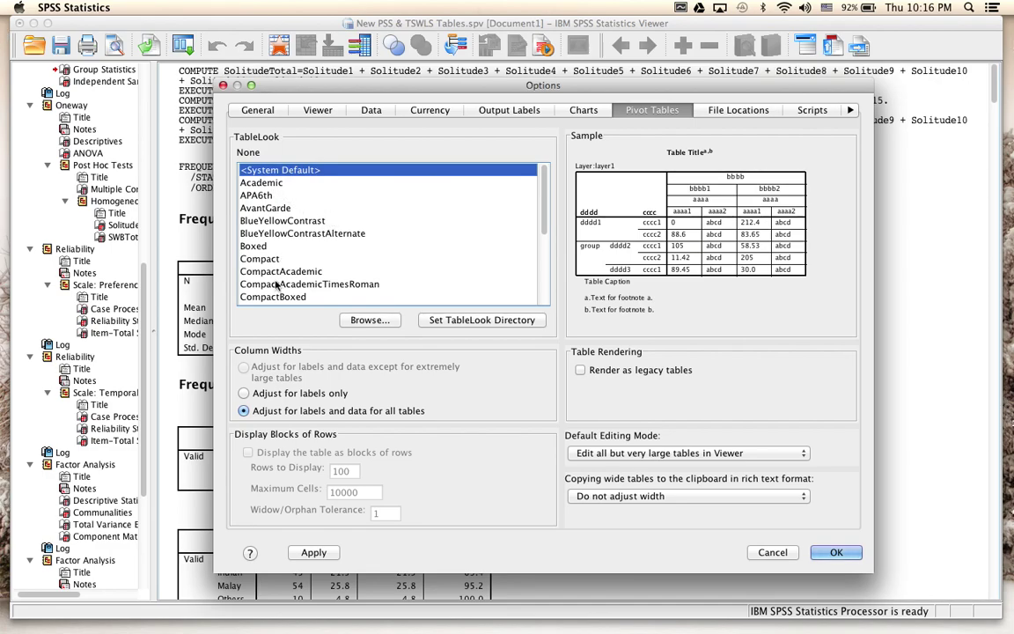
pyautogui.scroll(-5, 338, 262)
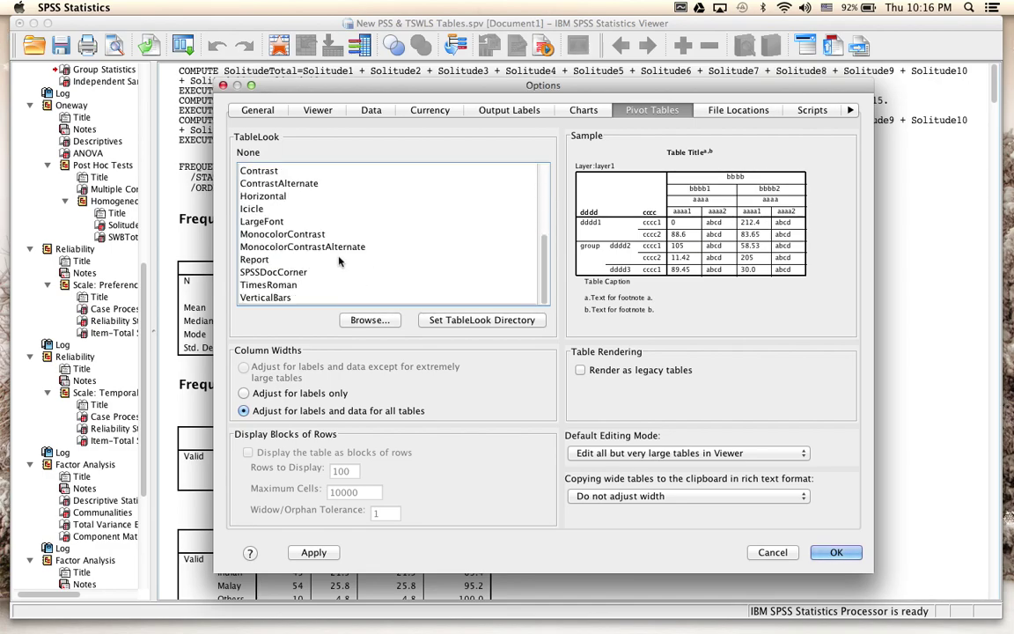
# Browse for a TableLook file in the Looks folder under Applications > SPSS on Macintosh HD.
pyautogui.click(363, 322)
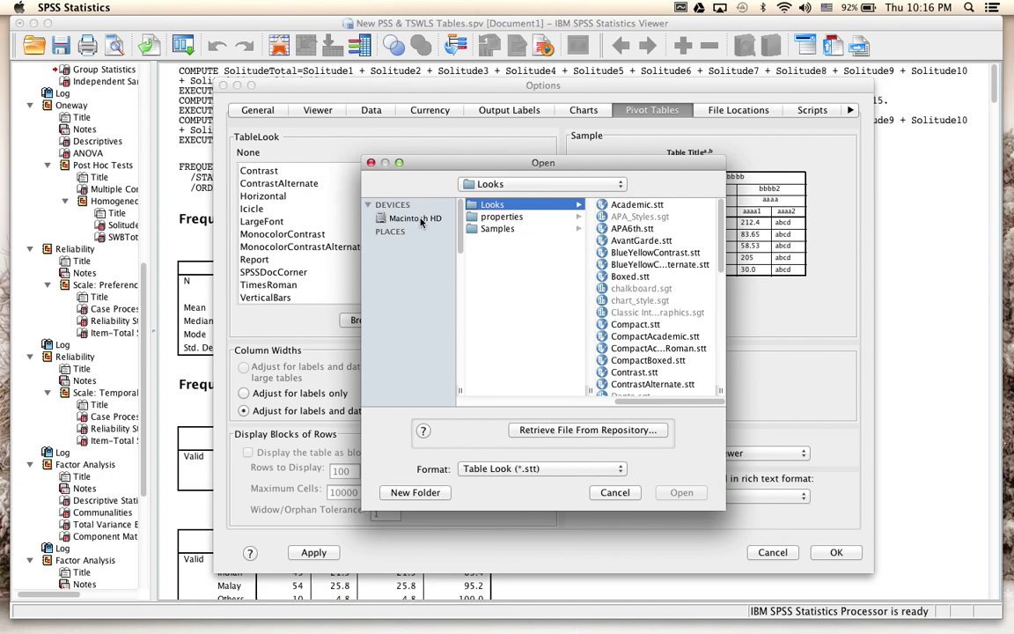
pyautogui.click(416, 218)
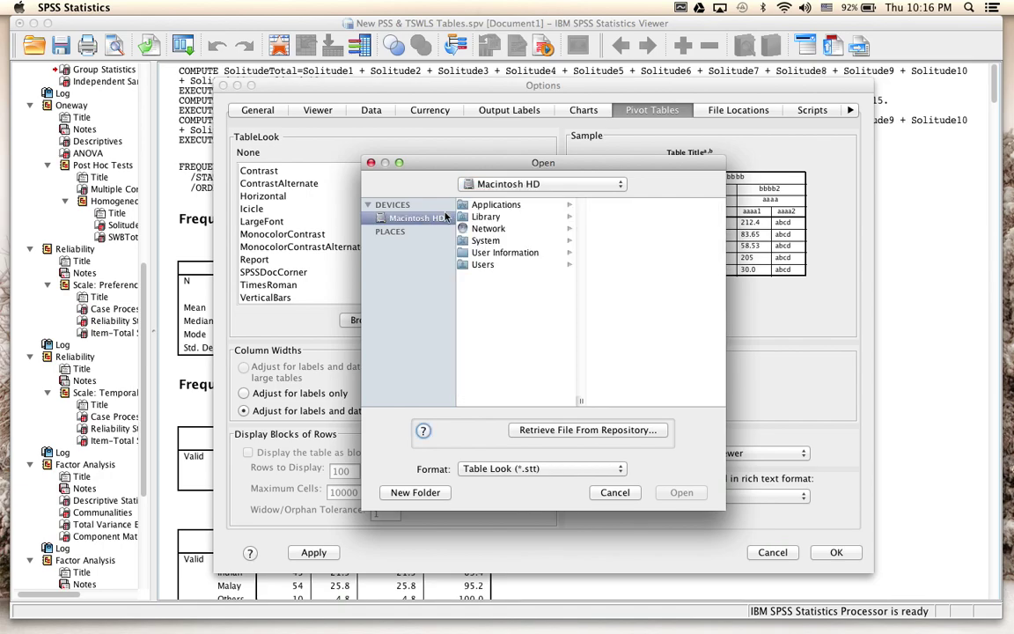
pyautogui.click(474, 206)
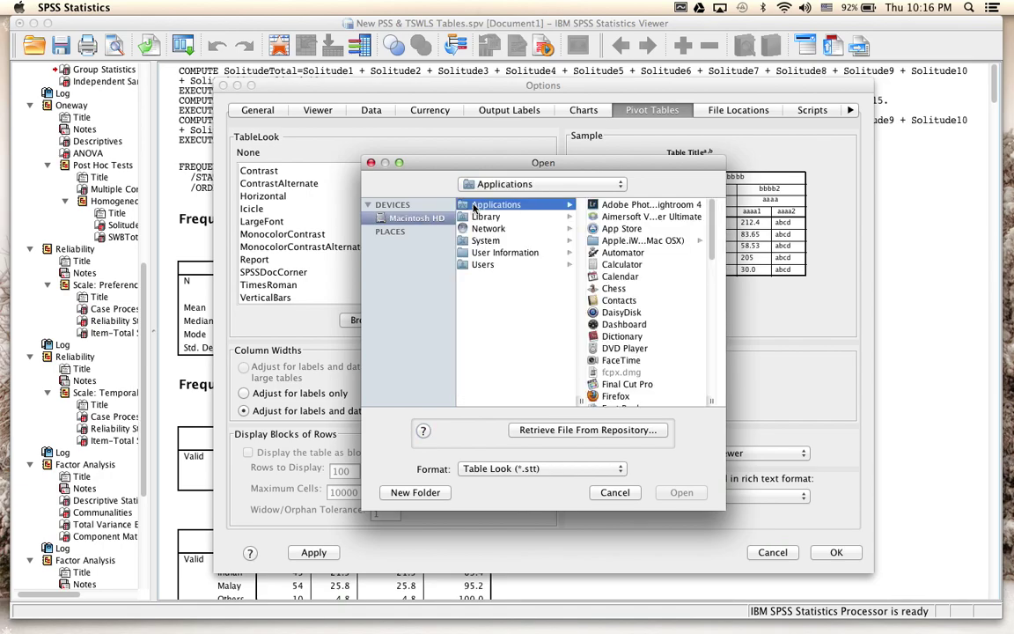
pyautogui.scroll(-10, 652, 230)
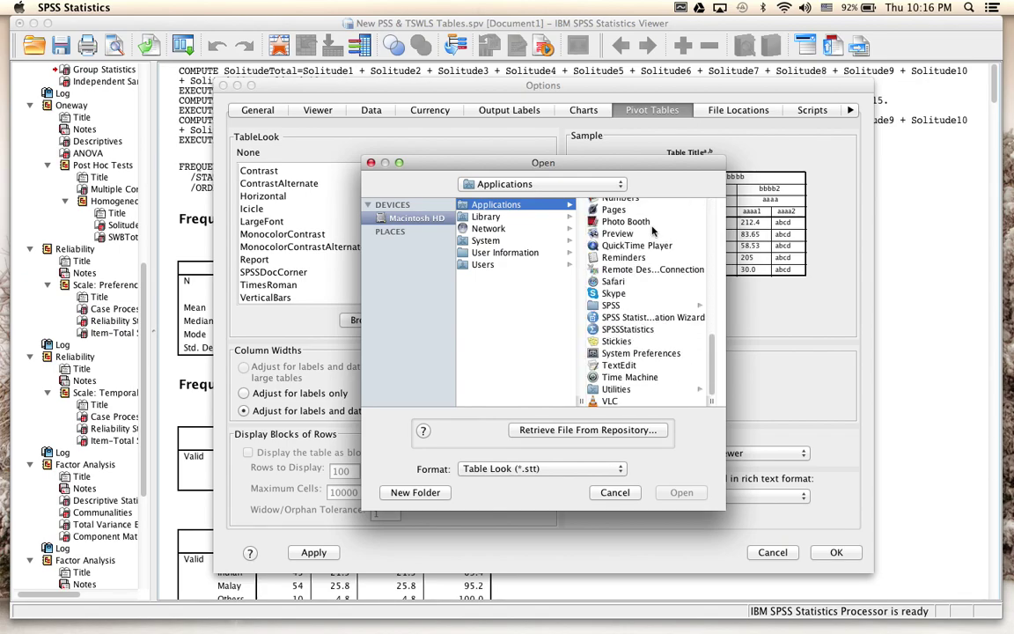
pyautogui.click(598, 307)
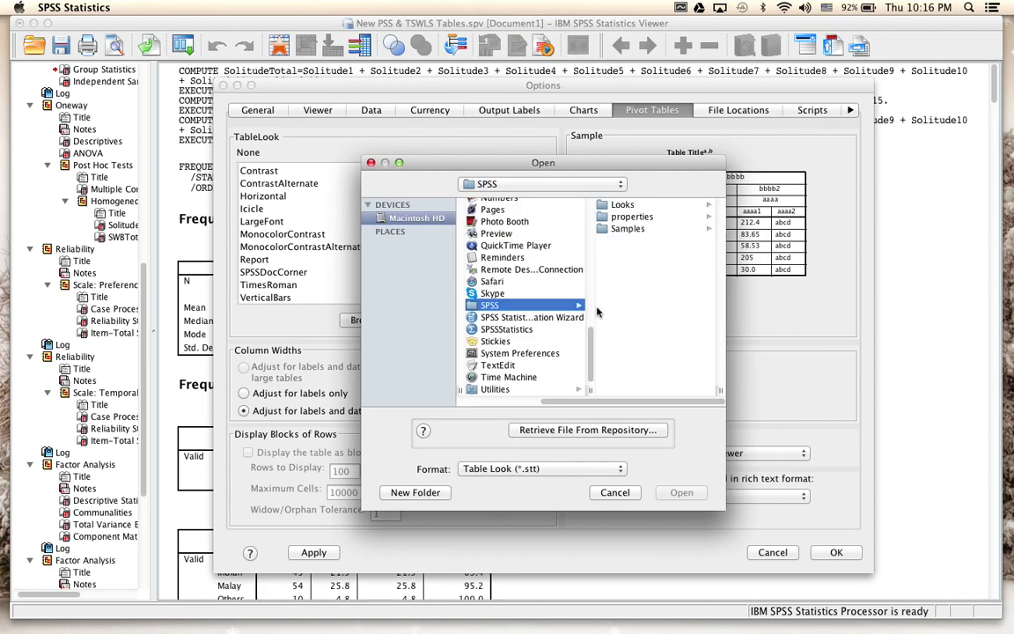
pyautogui.moveTo(539, 194); pyautogui.dragTo(466, 135)
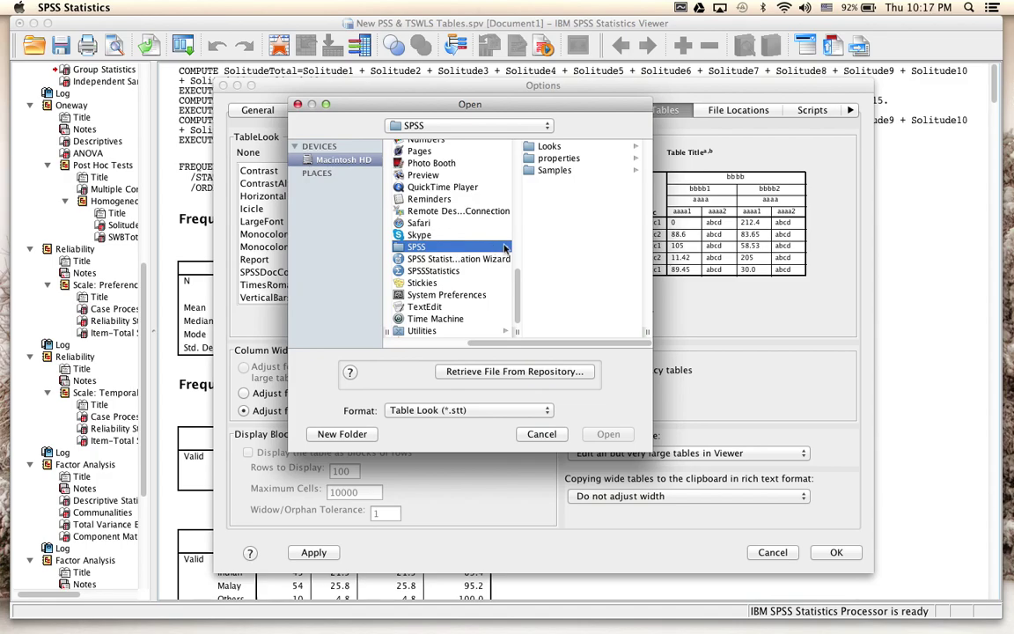
pyautogui.click(549, 146)
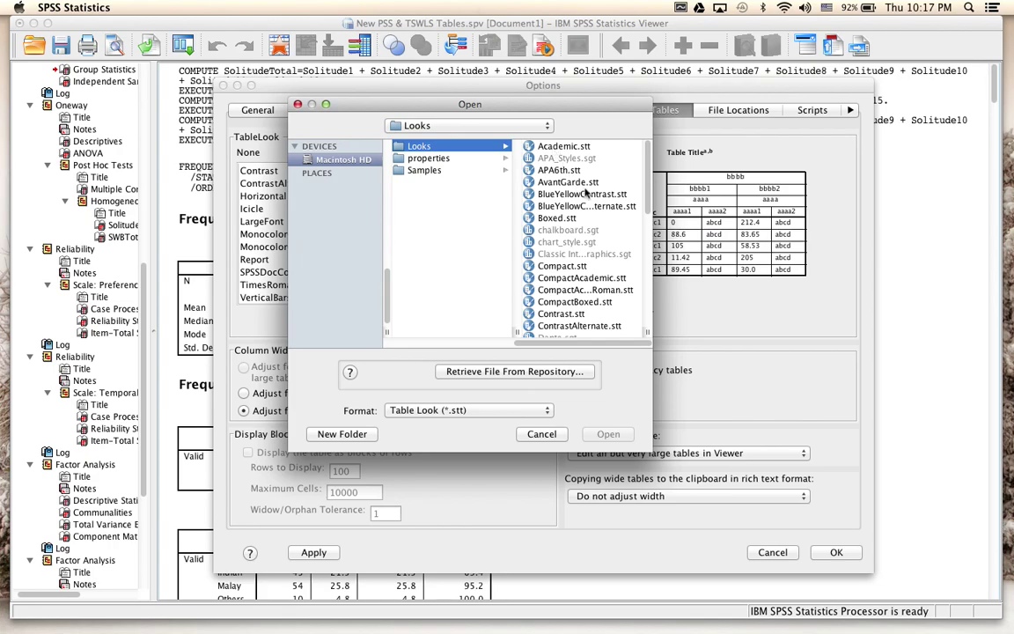
# Load the table template CompactAcademicTimesRoman.stt from the Looks folder as the TableLook.
pyautogui.scroll(-10, 585, 220)
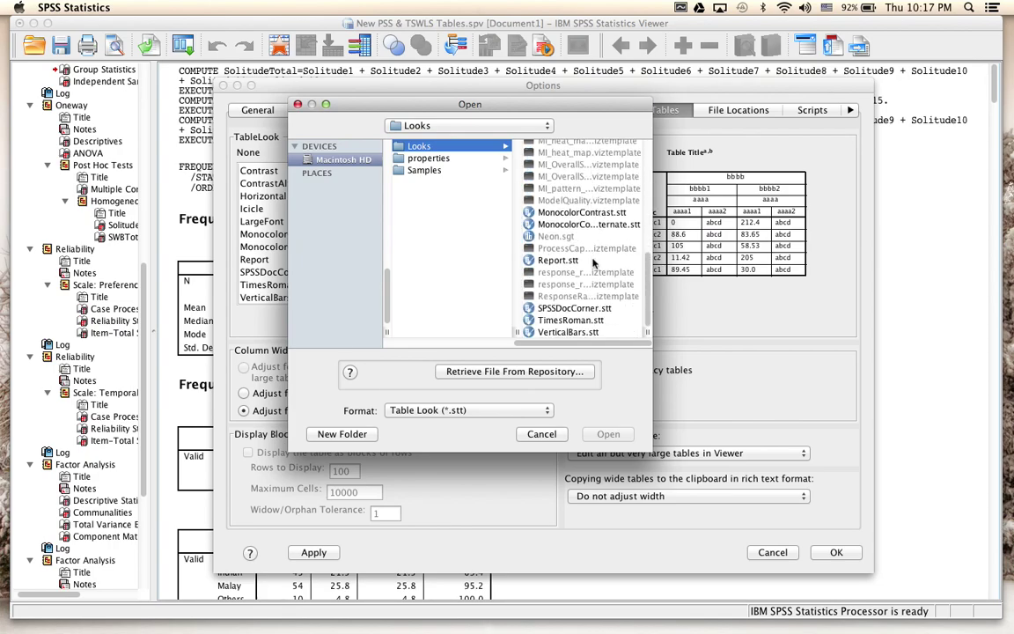
pyautogui.scroll(10, 595, 263)
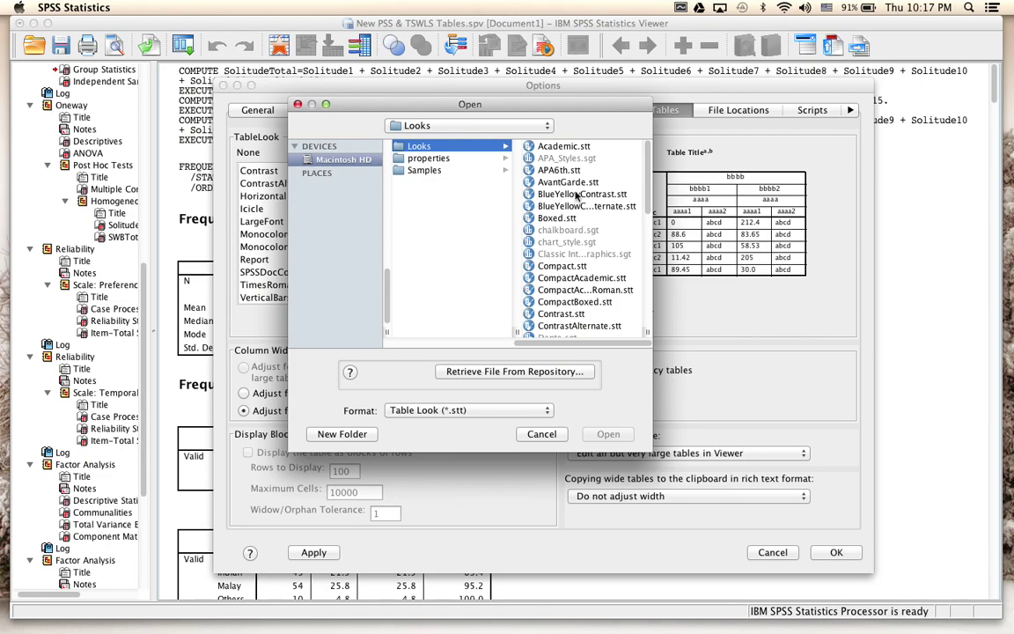
pyautogui.scroll(-10, 575, 220)
pyautogui.scroll(10, 571, 255)
pyautogui.scroll(-10, 583, 167)
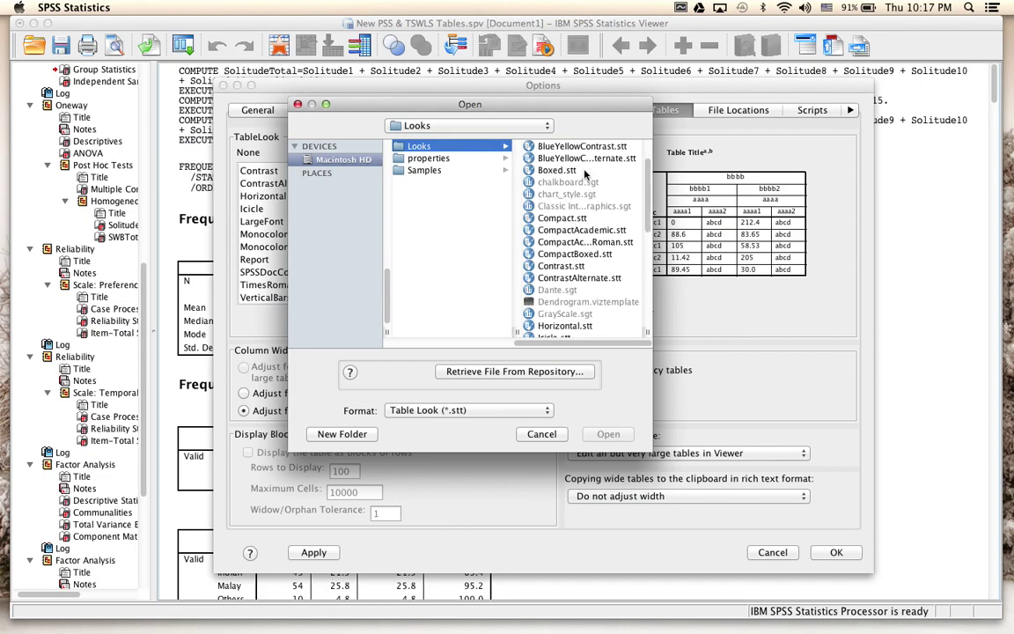
pyautogui.scroll(10, 568, 236)
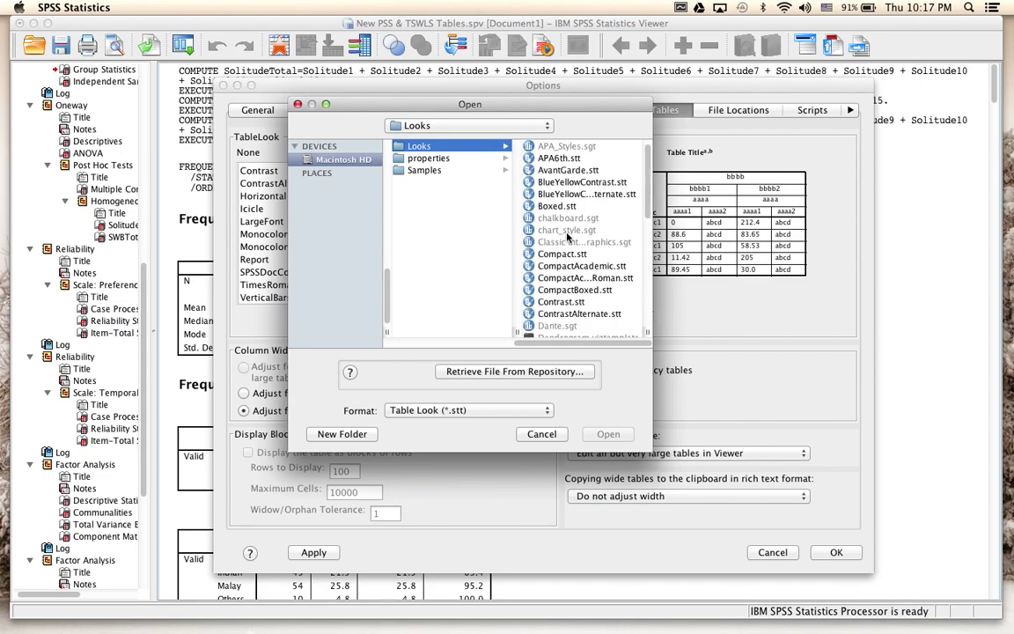
pyautogui.click(574, 279)
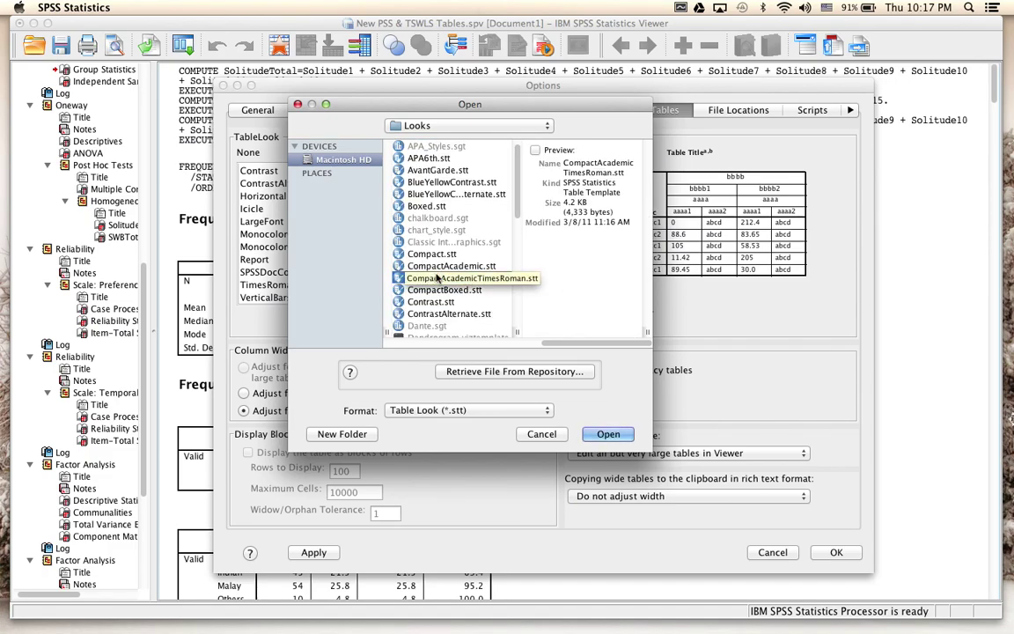
pyautogui.click(607, 434)
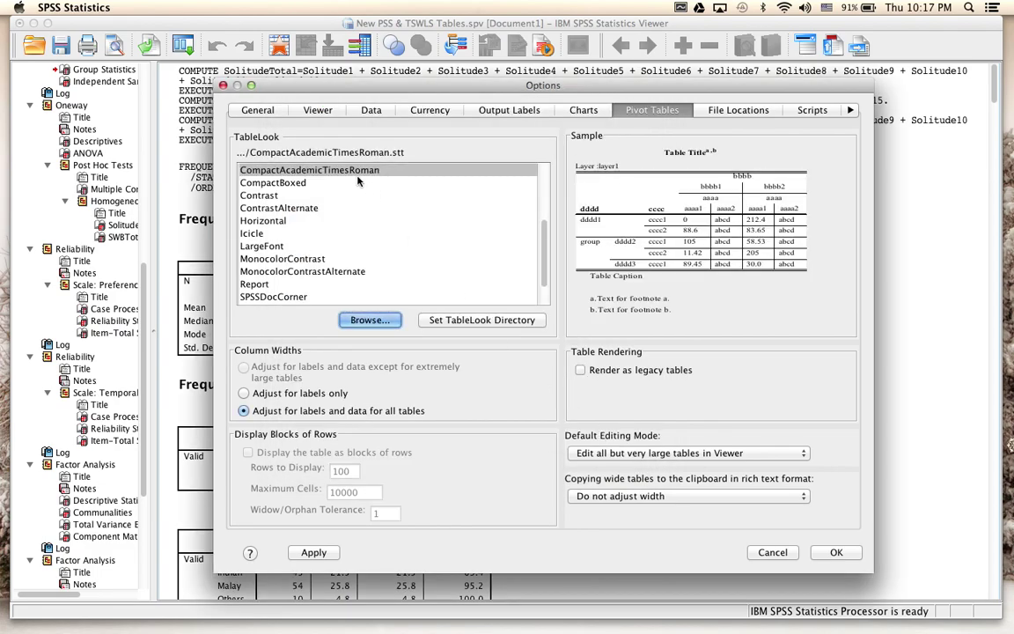
pyautogui.scroll(-2, 333, 216)
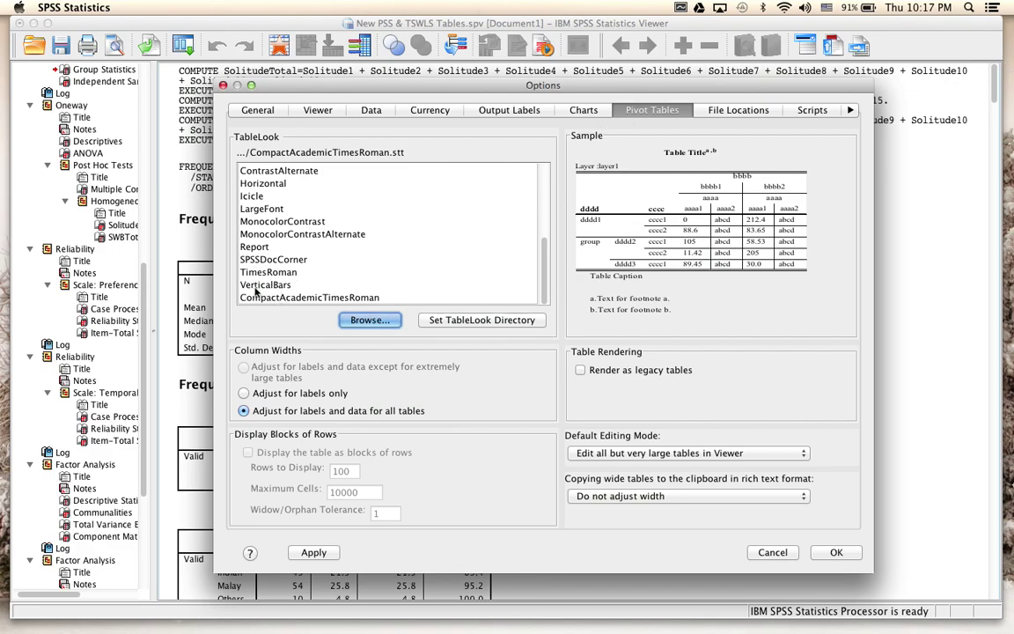
pyautogui.scroll(5, 291, 282)
pyautogui.scroll(-5, 317, 264)
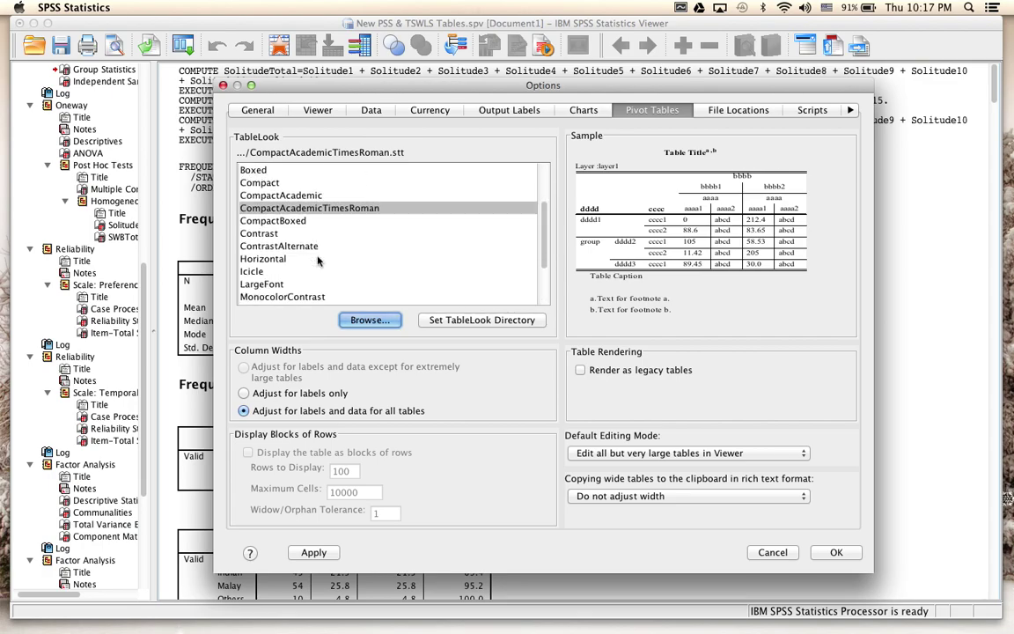
pyautogui.scroll(5, 318, 259)
pyautogui.scroll(-2, 318, 259)
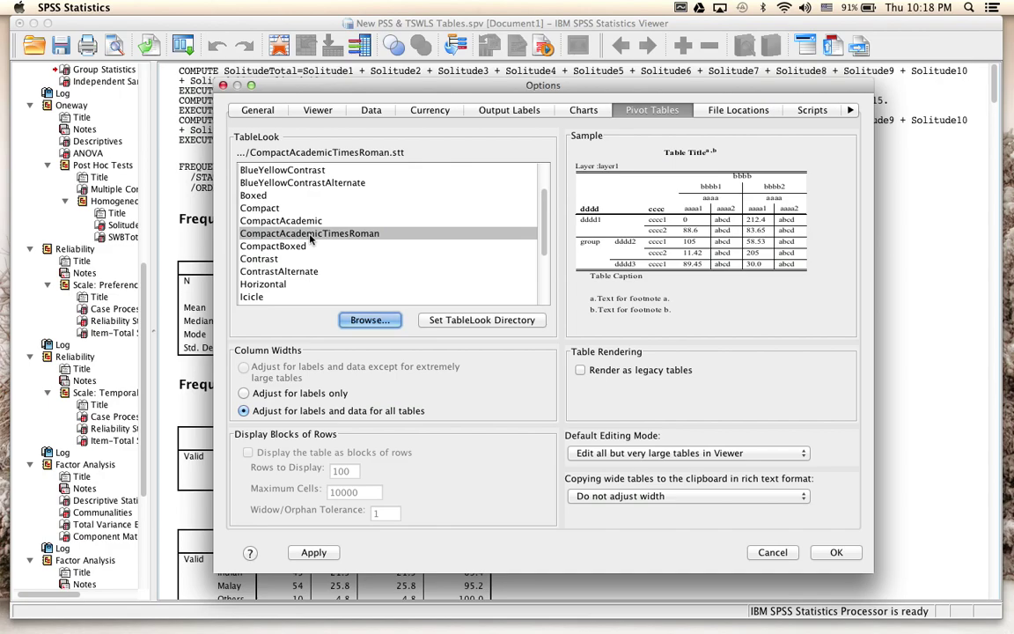
# Set the TableLook directory, select CompactAcademicTimesRoman as the default pivot table look, and confirm the options.
pyautogui.scroll(-3, 310, 238)
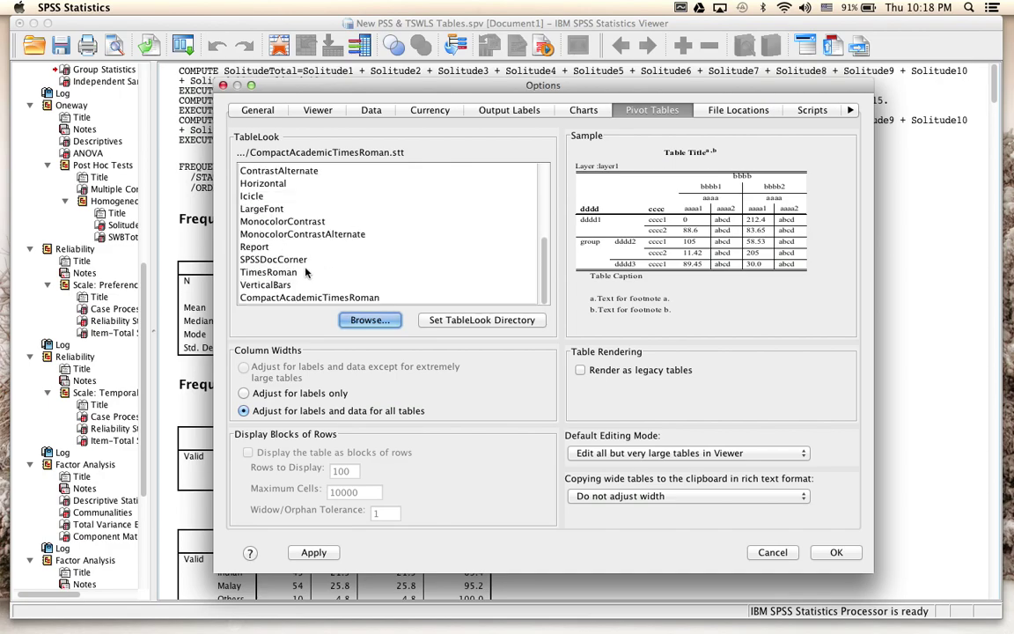
pyautogui.click(452, 321)
pyautogui.scroll(2, 473, 266)
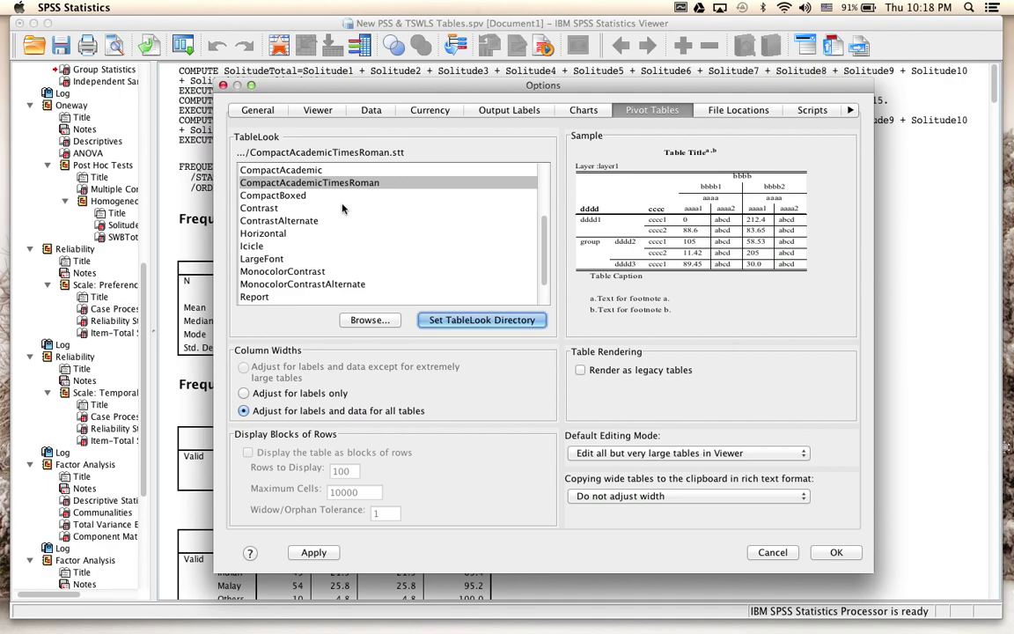
pyautogui.scroll(-2, 344, 208)
pyautogui.scroll(5, 344, 208)
pyautogui.scroll(-4, 343, 208)
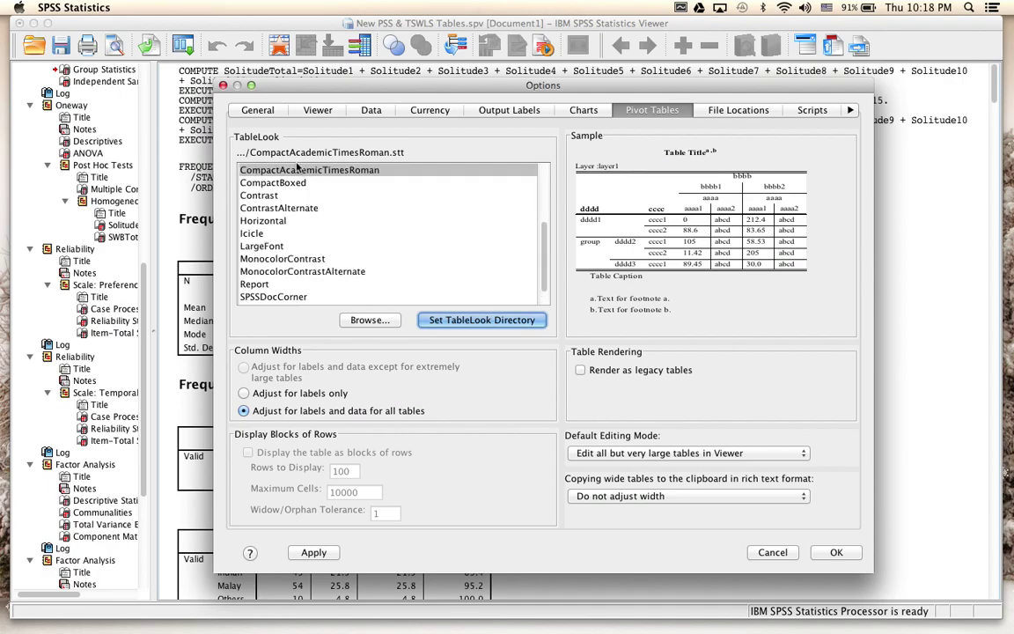
pyautogui.click(282, 170)
pyautogui.scroll(-1, 322, 207)
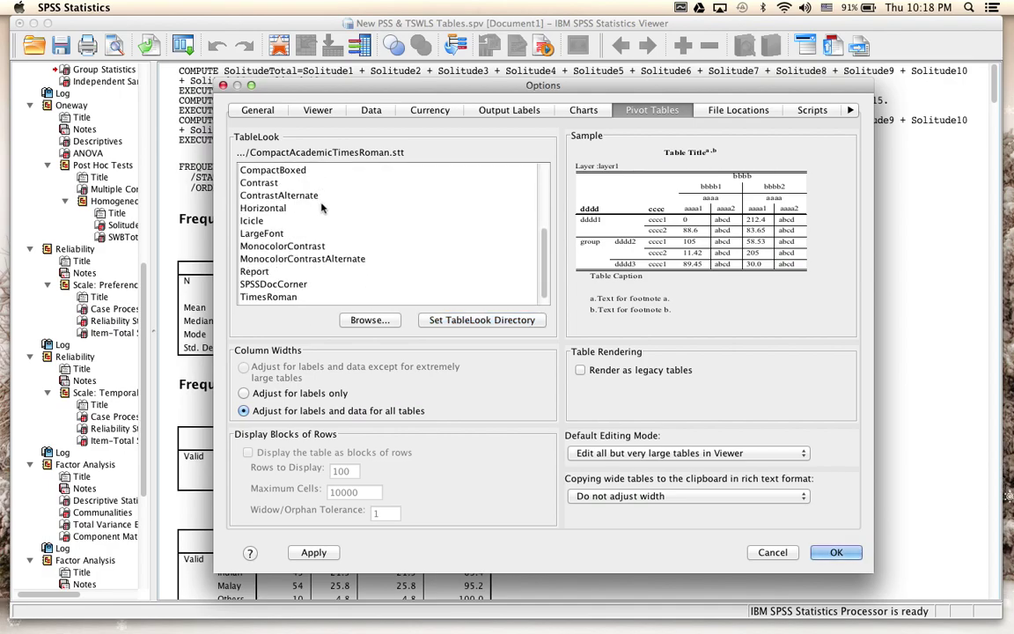
pyautogui.scroll(4, 321, 207)
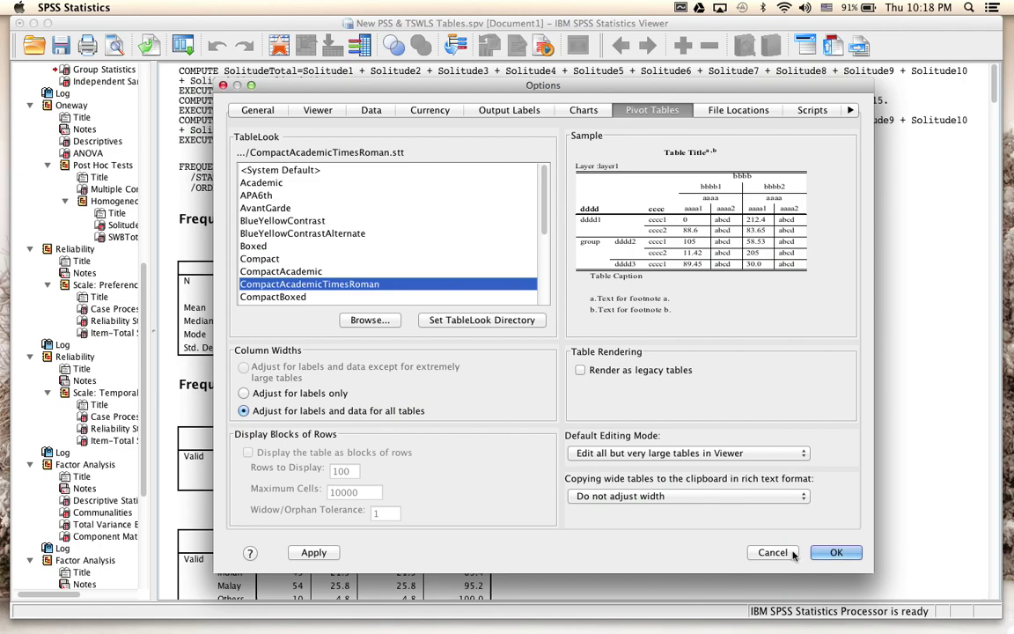
pyautogui.click(833, 553)
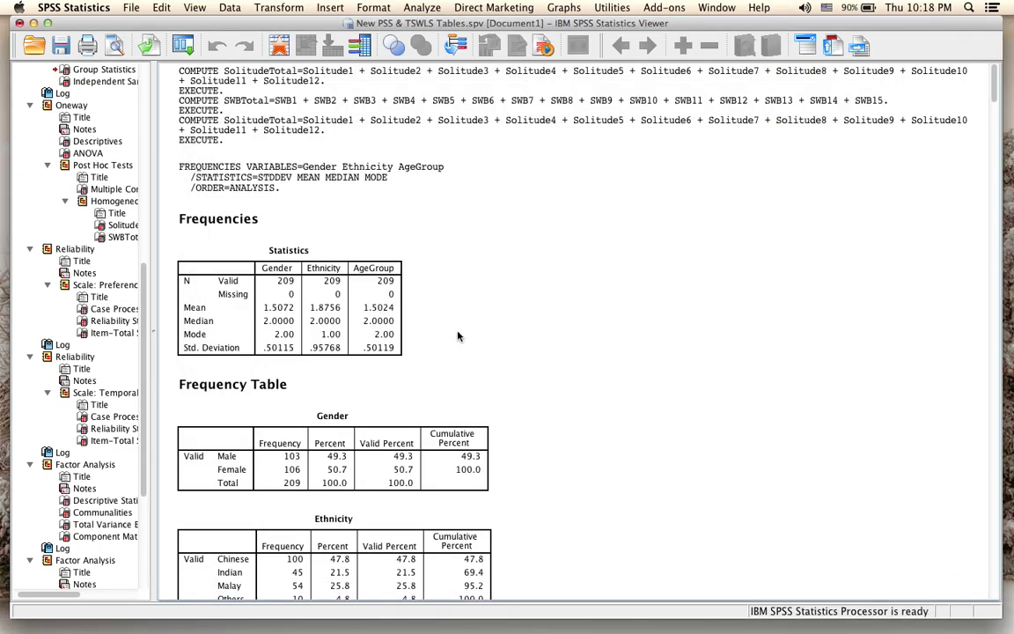
# Open the Group Statistics table of the gender T-Test for editing within the viewer.
pyautogui.scroll(-10, 458, 336)
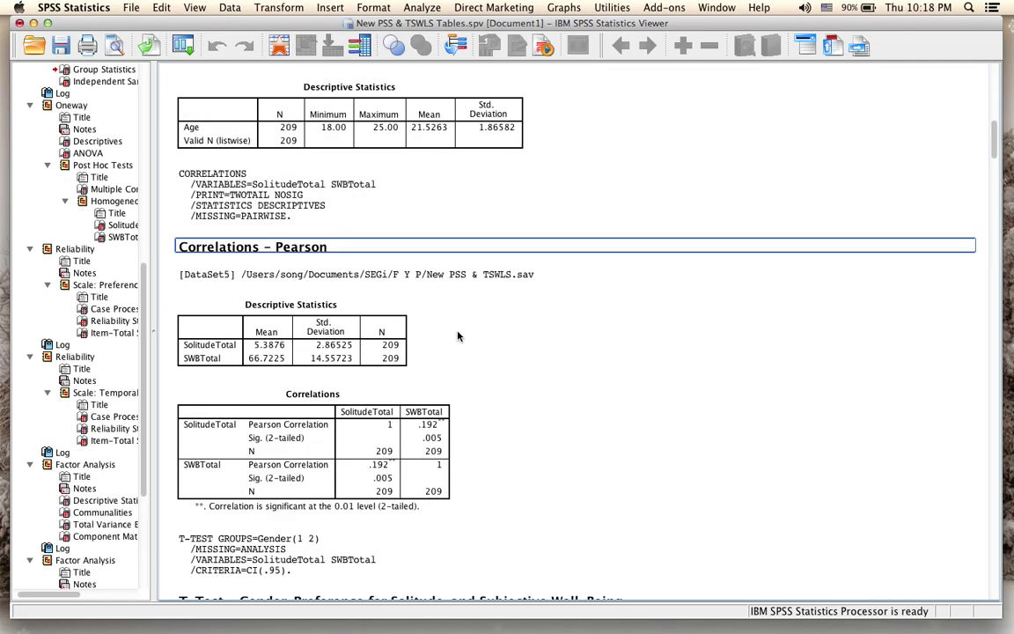
pyautogui.scroll(10, 458, 336)
pyautogui.click(458, 335)
pyautogui.scroll(3, 458, 336)
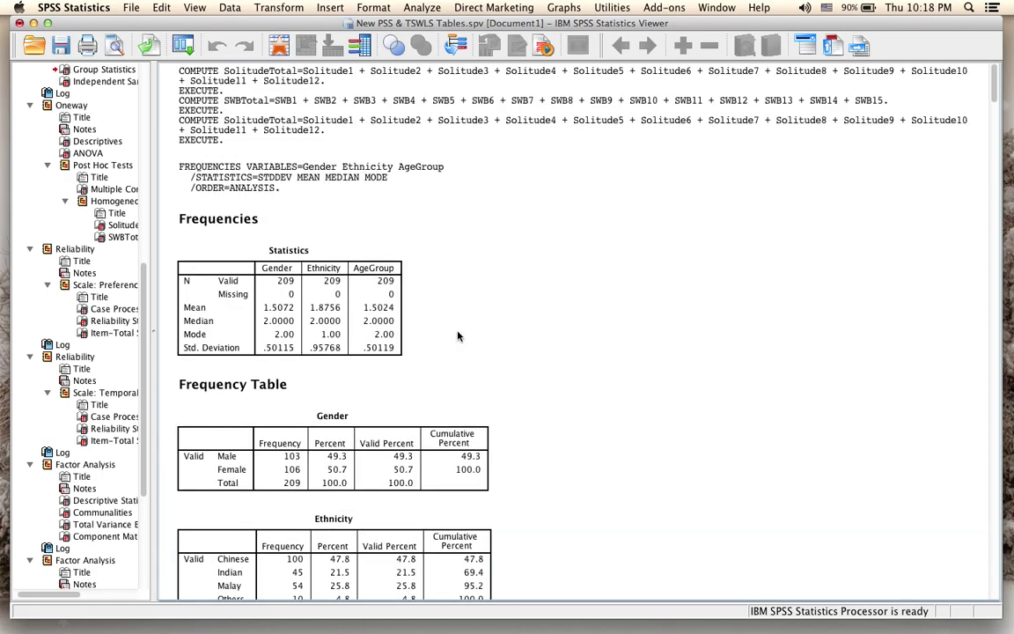
pyautogui.scroll(-10, 458, 335)
pyautogui.scroll(-6, 458, 336)
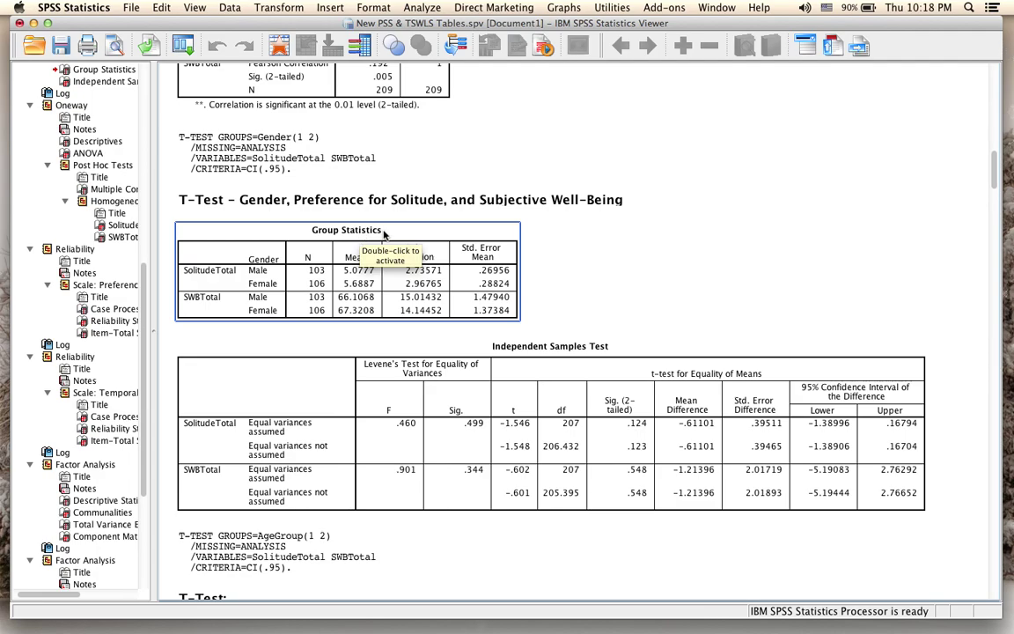
pyautogui.click(391, 232)
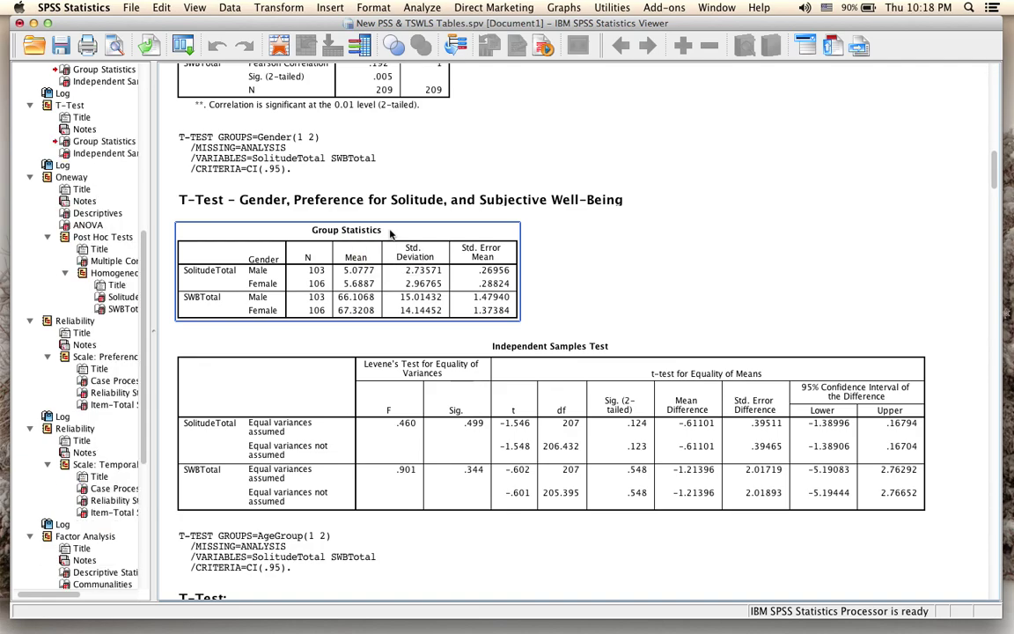
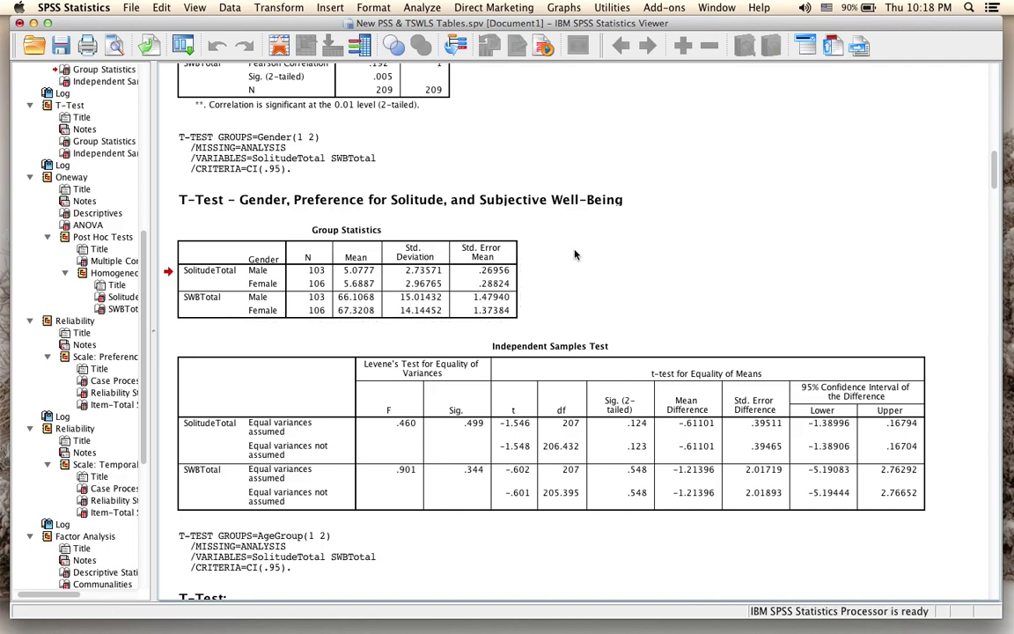
pyautogui.click(405, 232)
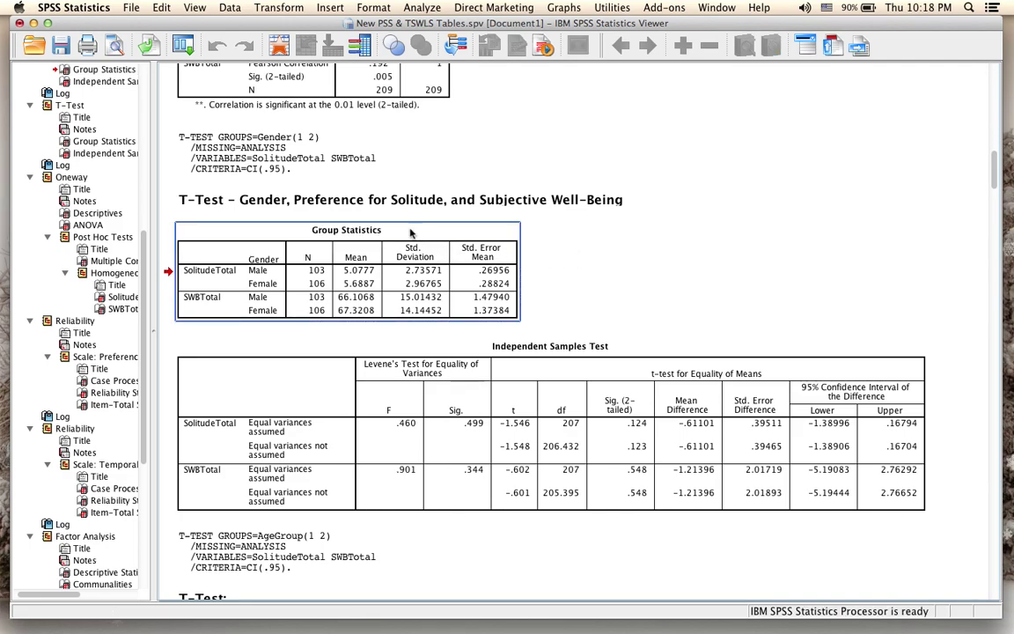
pyautogui.rightClick(405, 232)
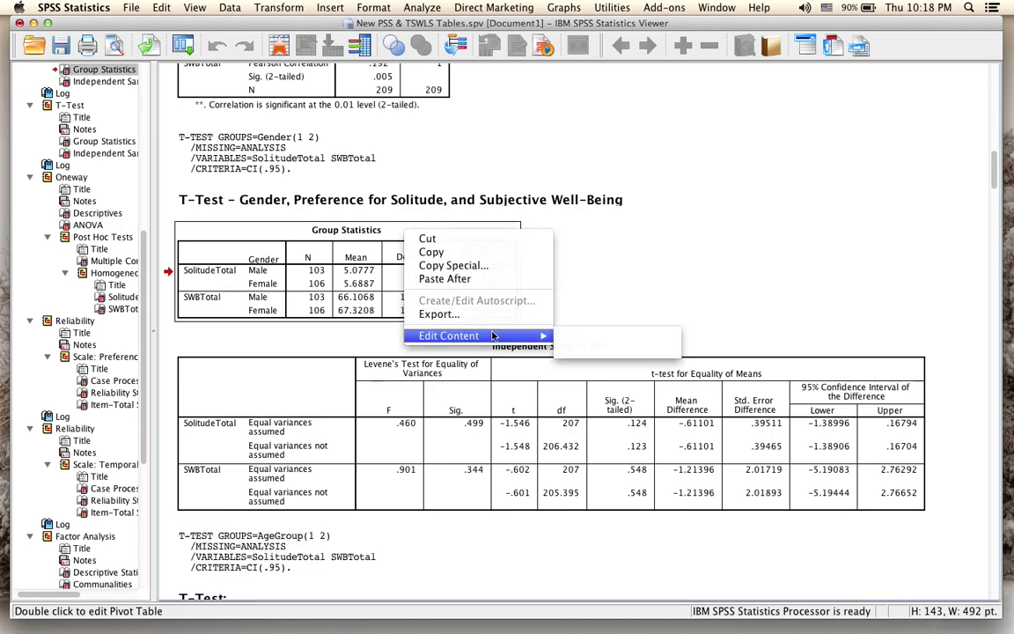
pyautogui.moveTo(494, 336)
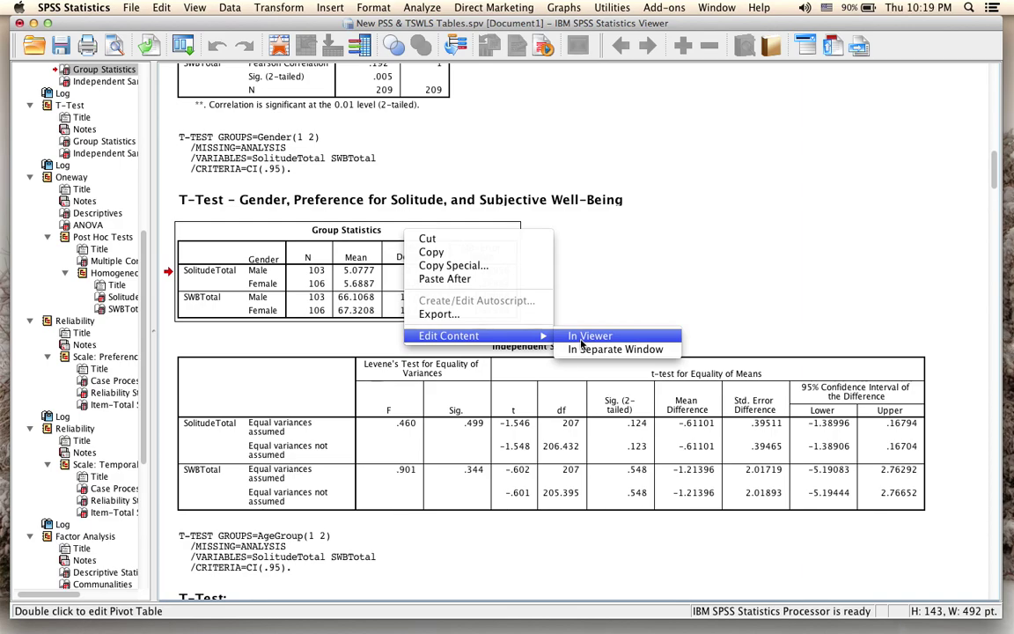
pyautogui.click(588, 337)
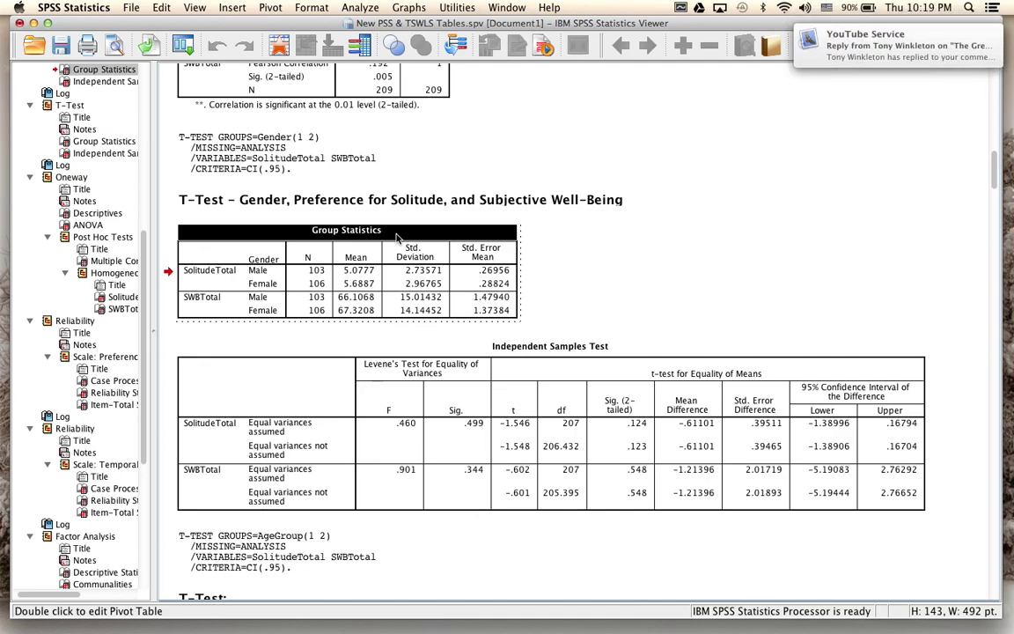
# Bring up the TableLooks for the Group Statistics table and select CompactAcademicTimesRoman.
pyautogui.rightClick(397, 236)
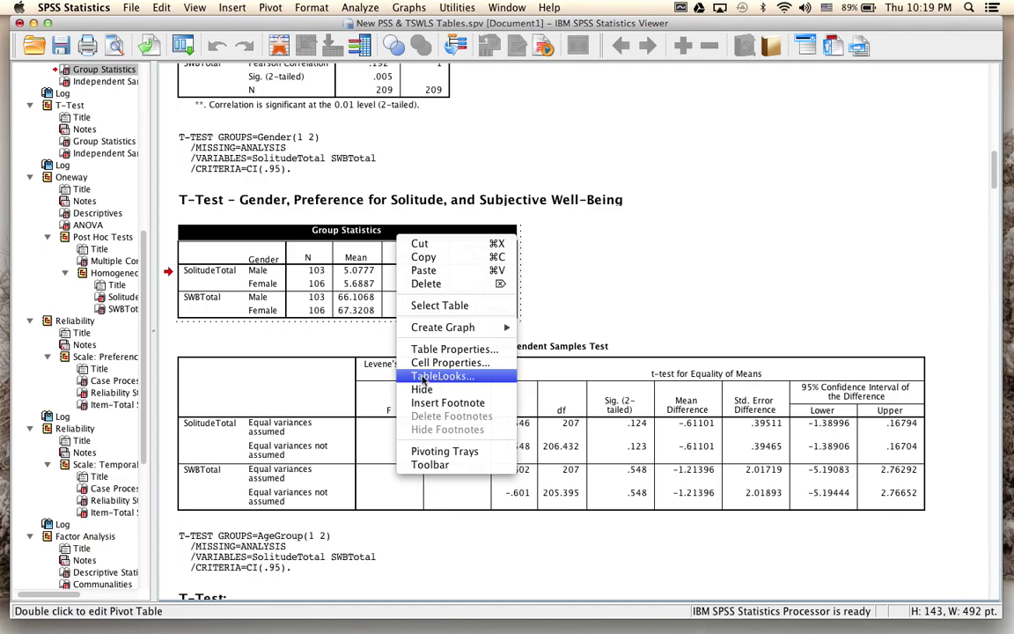
pyautogui.click(438, 379)
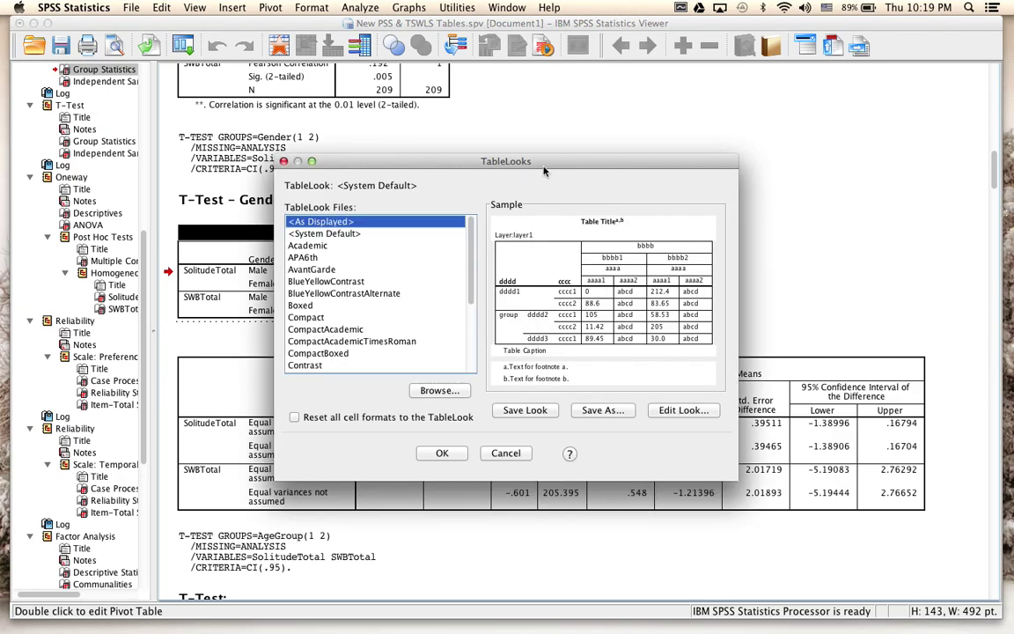
pyautogui.moveTo(529, 161); pyautogui.dragTo(507, 31)
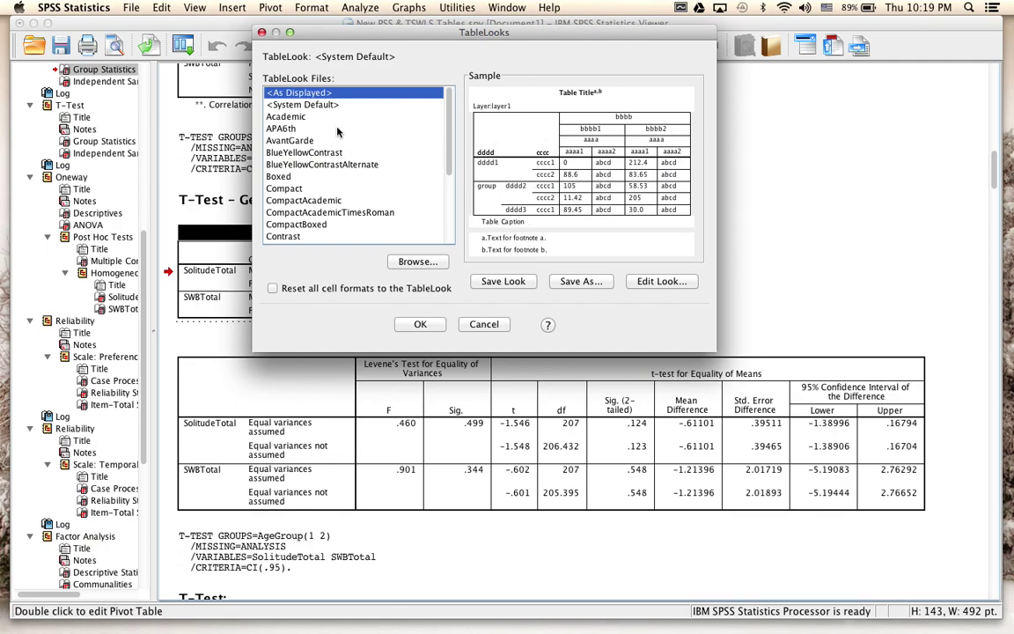
pyautogui.scroll(-5, 338, 130)
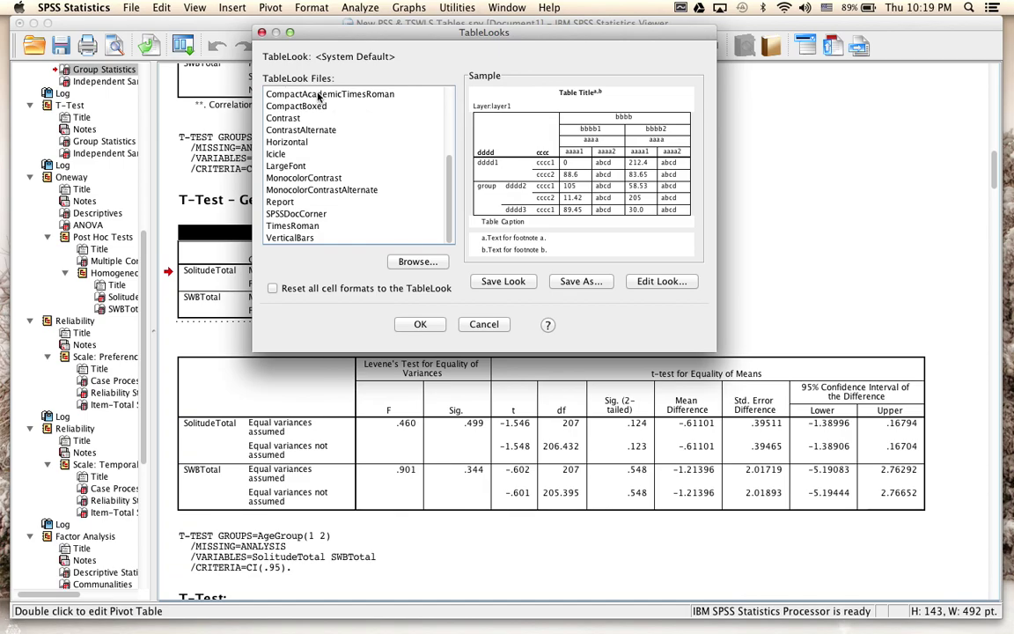
pyautogui.click(320, 94)
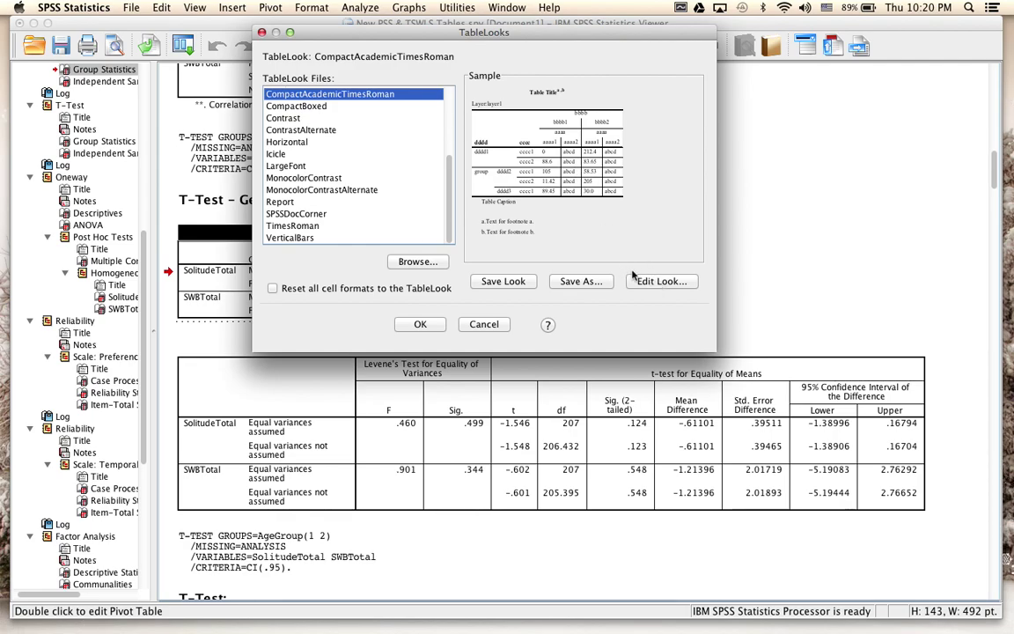
# Start editing the CompactAcademicTimesRoman look and show its cell format settings.
pyautogui.click(675, 282)
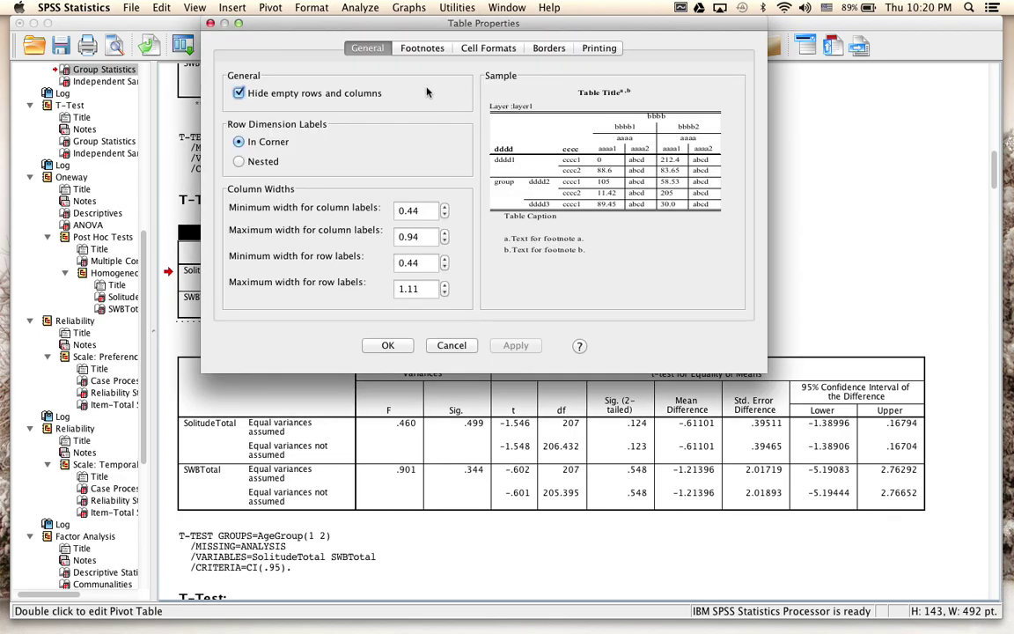
pyautogui.moveTo(426, 23); pyautogui.dragTo(456, 32)
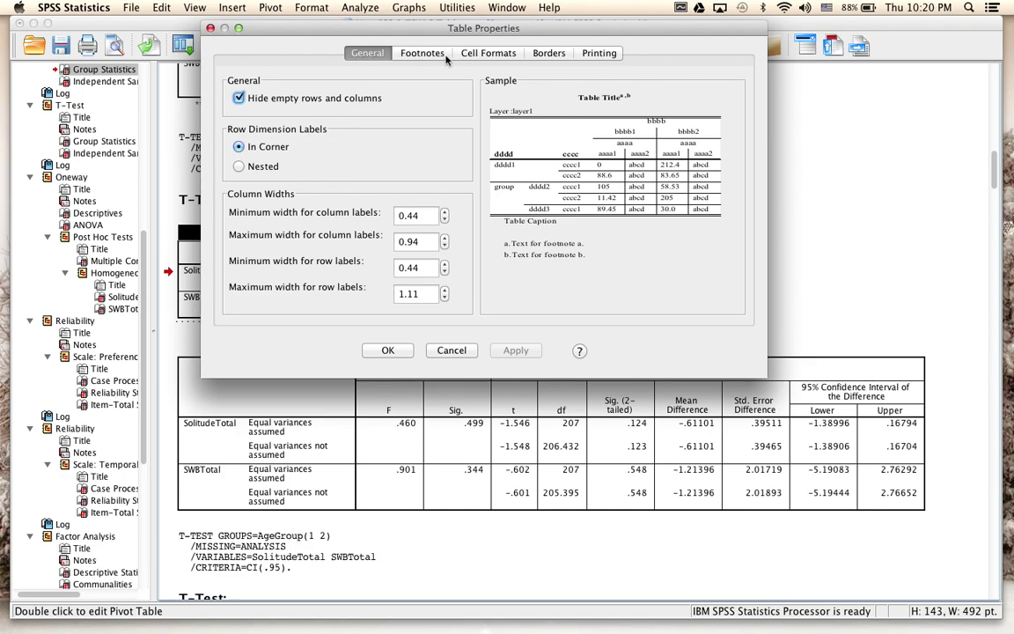
pyautogui.click(476, 56)
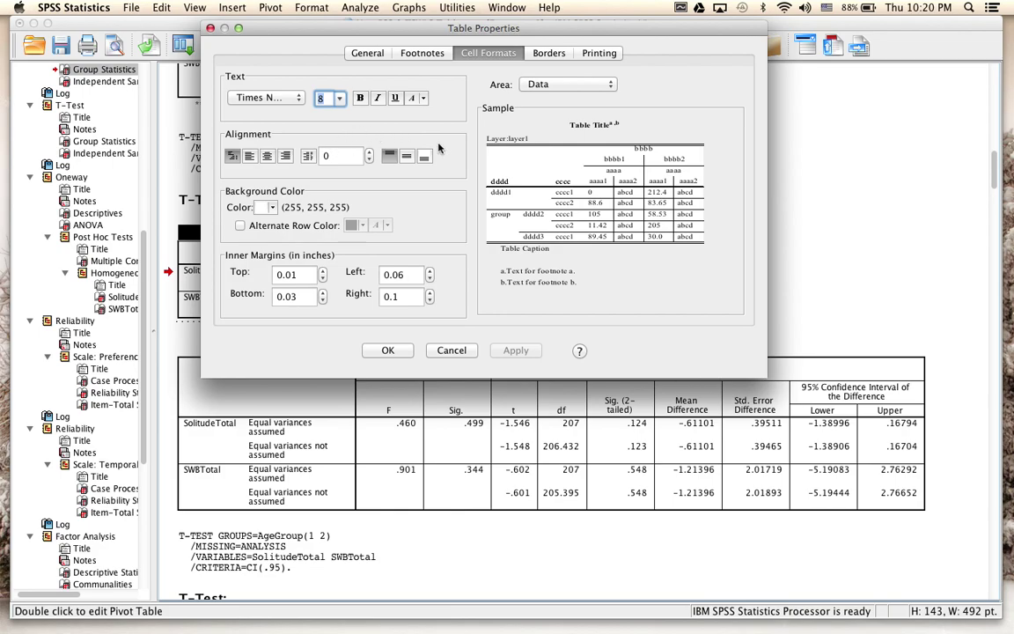
# Set the font size of the look's Title area to 12.
pyautogui.click(610, 86)
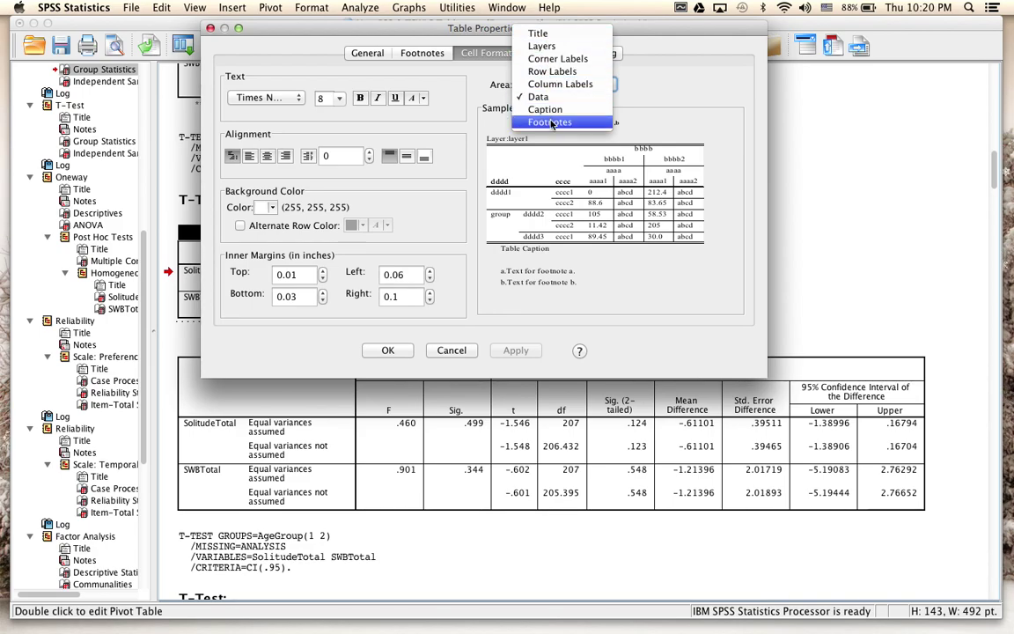
pyautogui.click(549, 37)
pyautogui.click(558, 84)
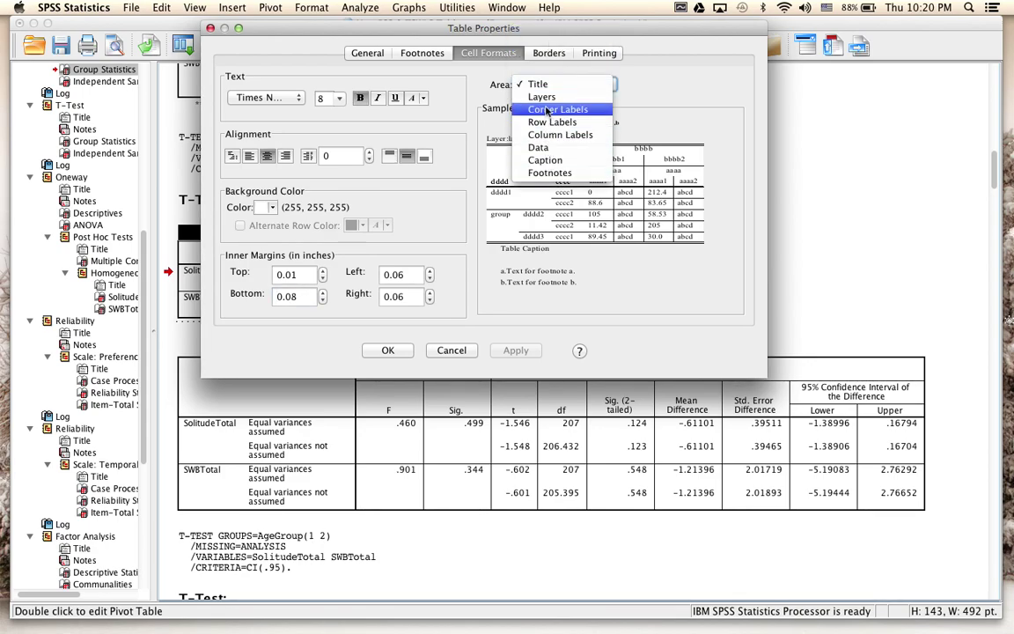
pyautogui.click(543, 85)
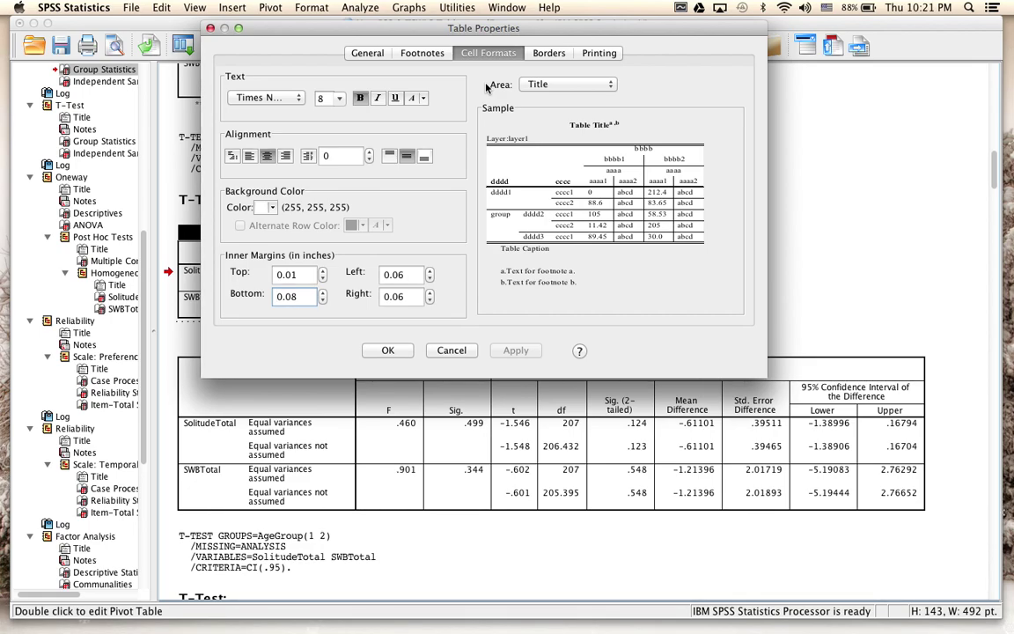
pyautogui.click(334, 98)
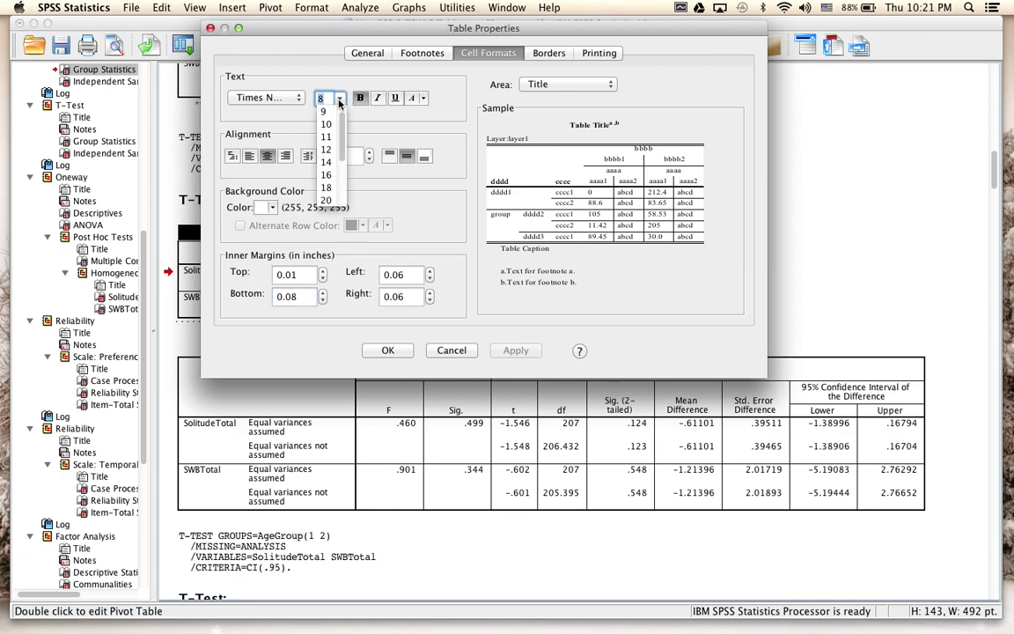
pyautogui.click(325, 151)
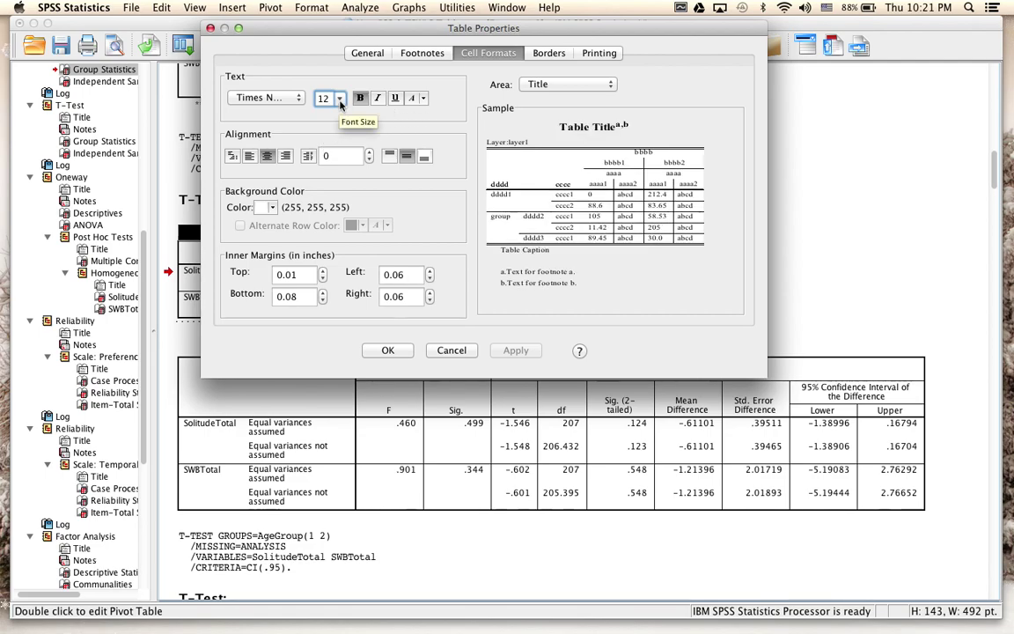
# Set the font size of the look's Layers area to 12.
pyautogui.click(548, 83)
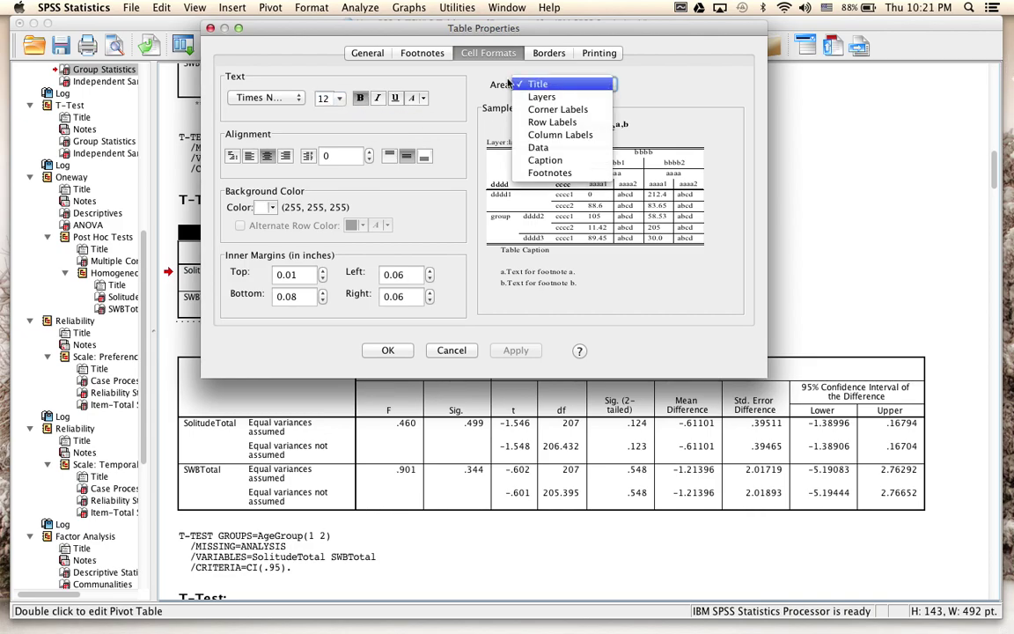
pyautogui.click(540, 97)
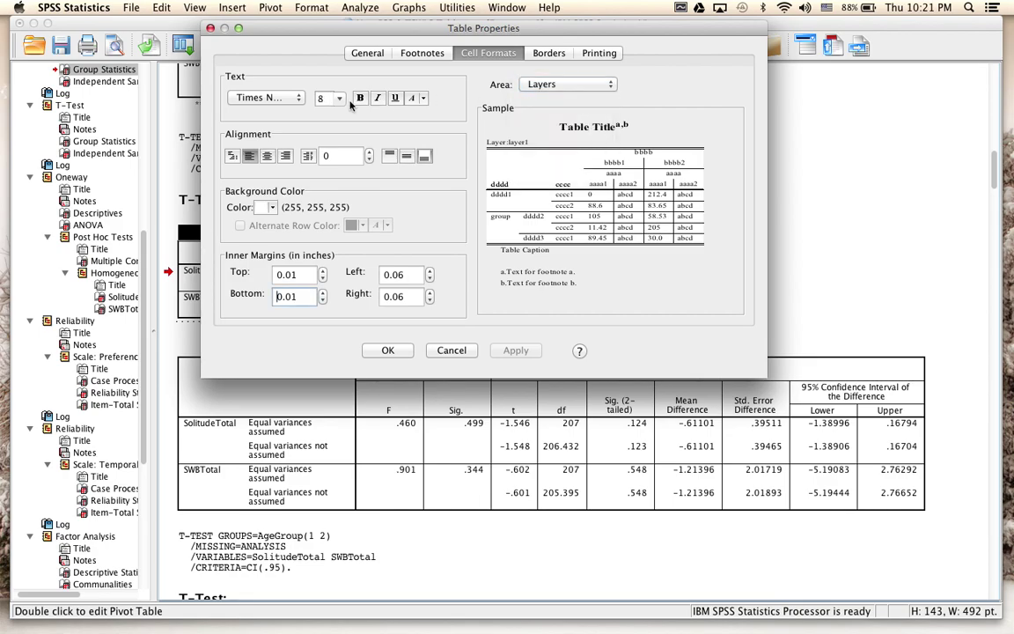
pyautogui.click(320, 98)
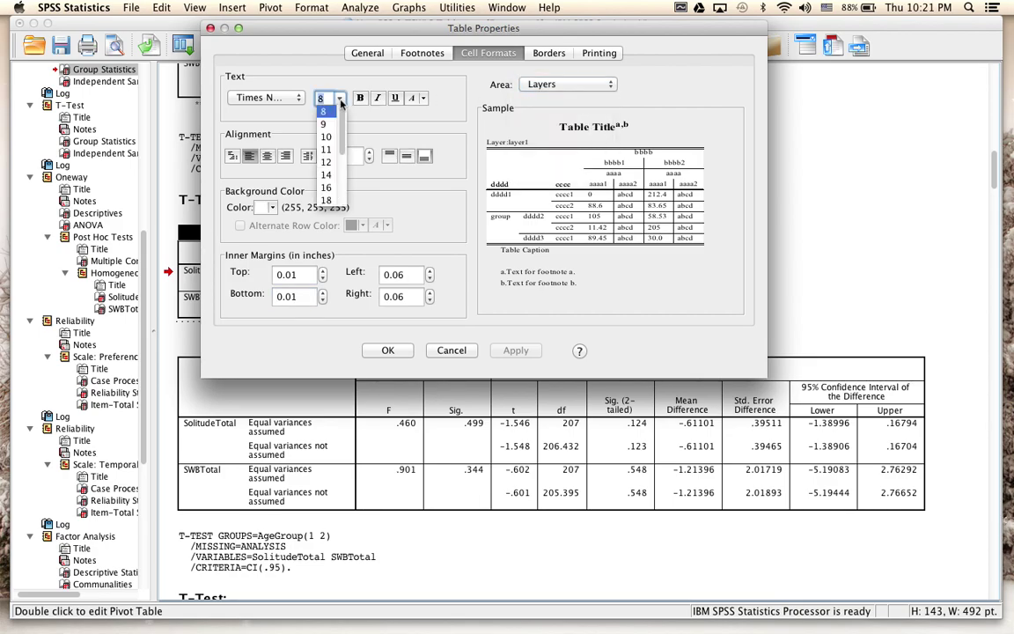
pyautogui.click(326, 162)
# Set the font size of the look's Corner Labels area to 12.
pyautogui.click(553, 85)
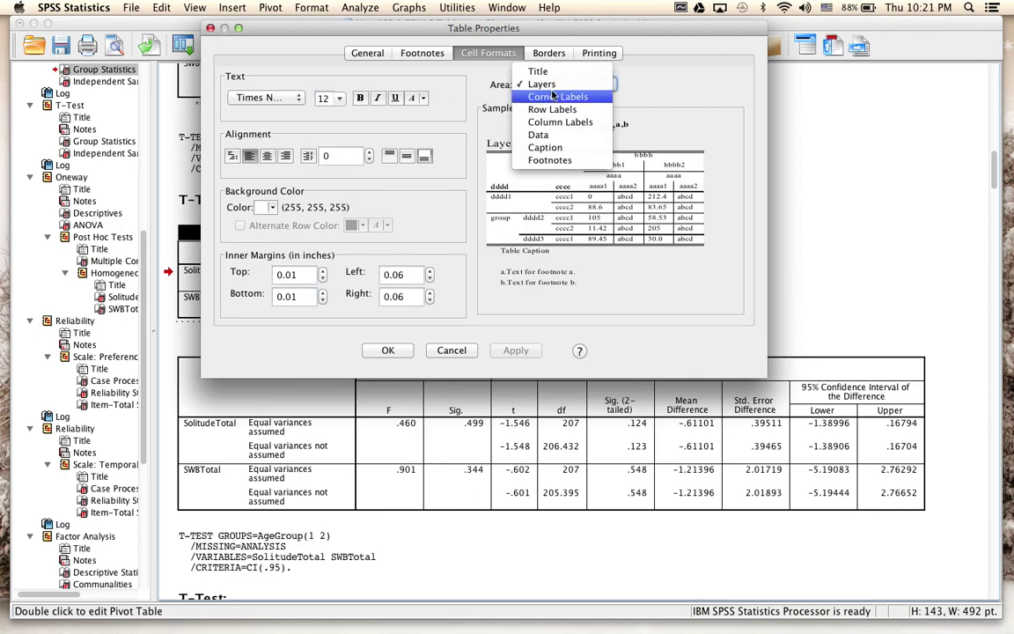
pyautogui.click(550, 97)
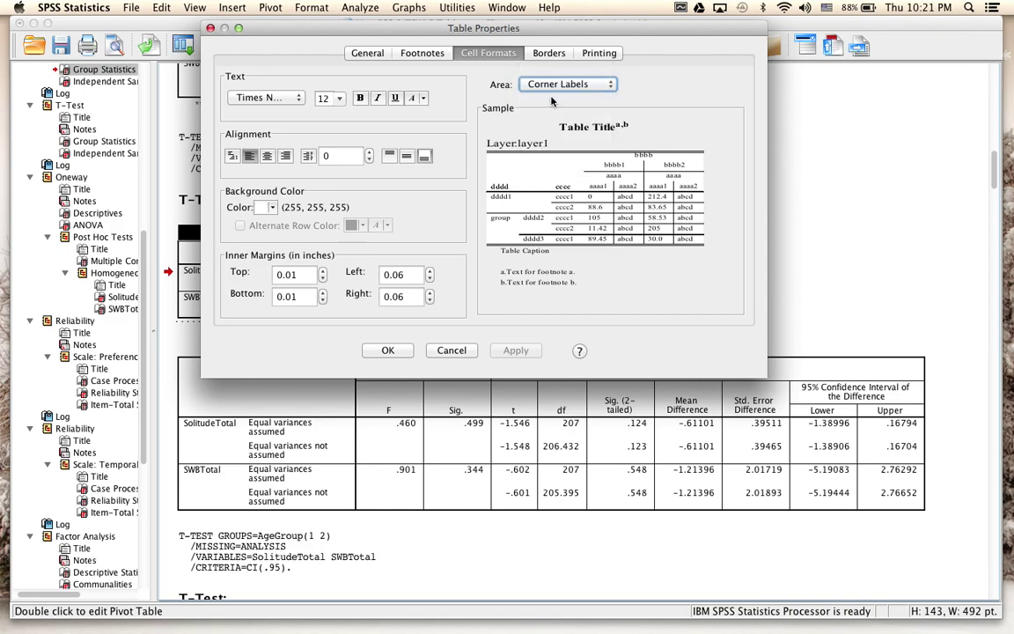
pyautogui.click(342, 99)
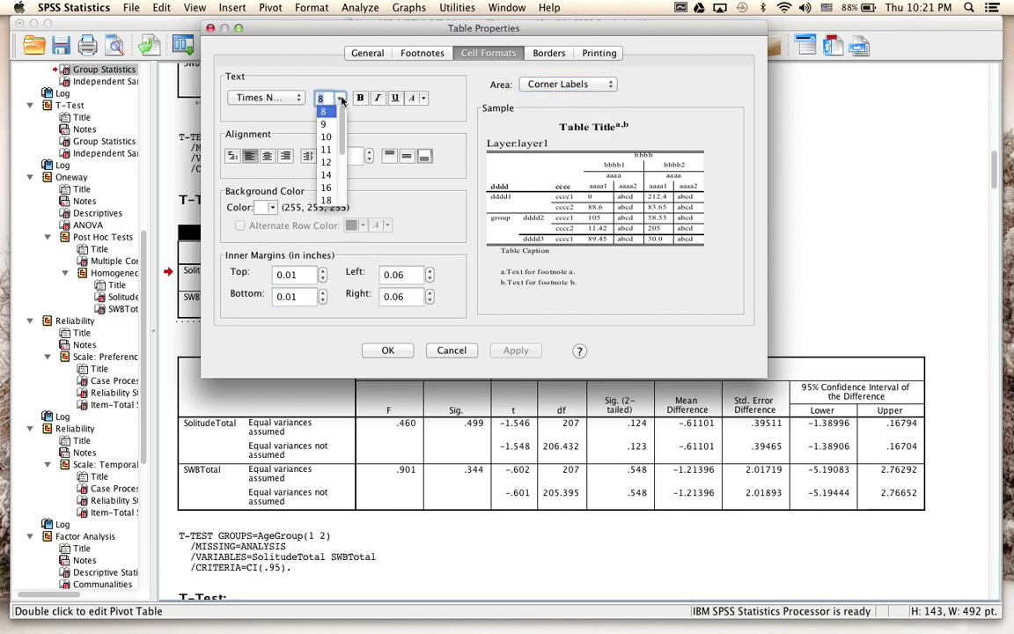
pyautogui.click(326, 162)
# Set the font size of the look's Row Labels area to 12.
pyautogui.click(564, 86)
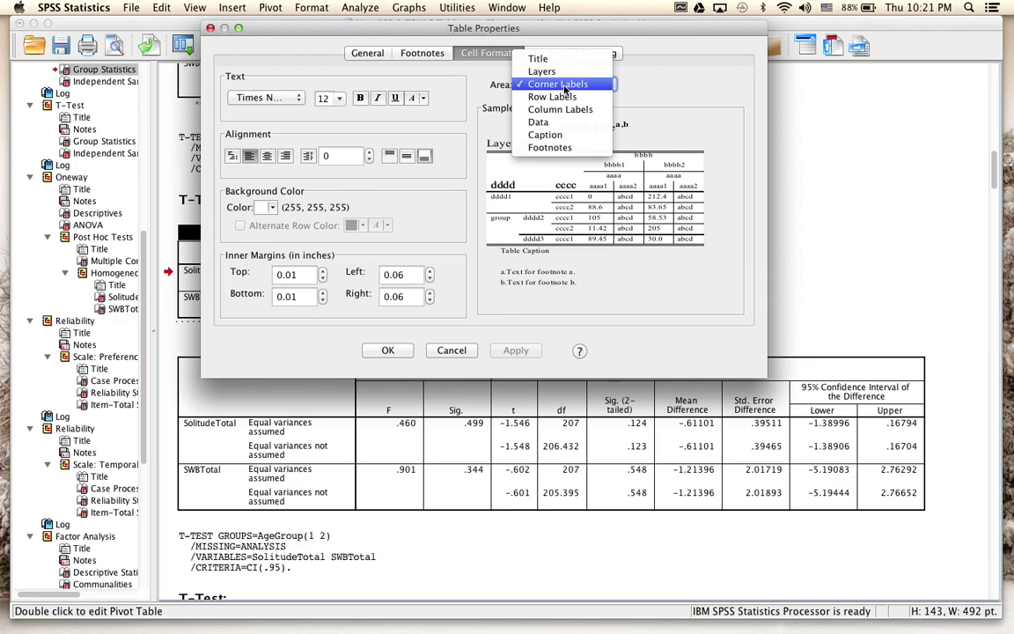
pyautogui.click(554, 96)
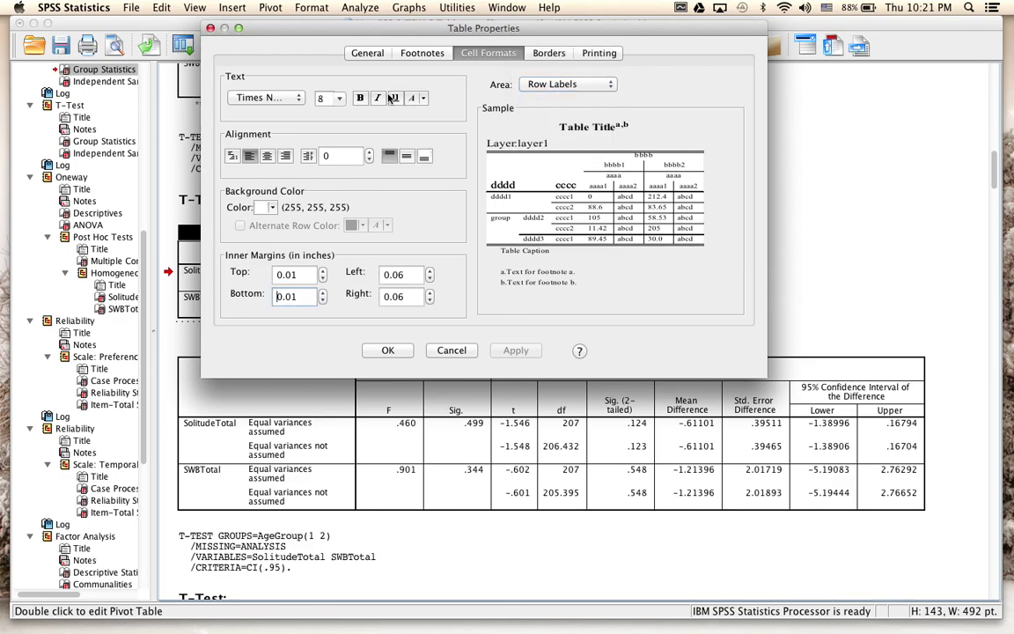
pyautogui.click(339, 99)
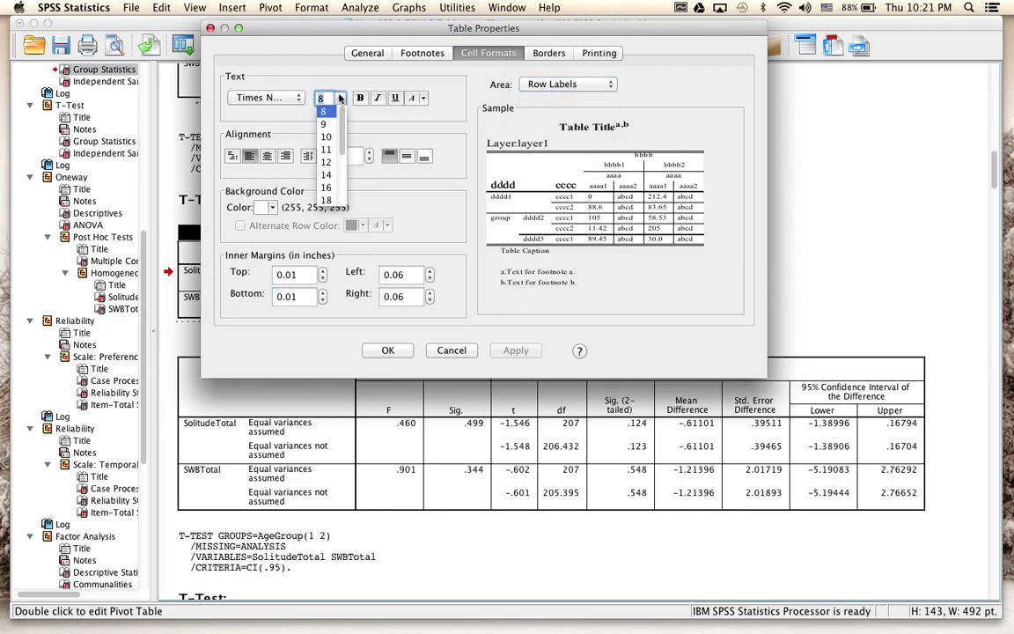
pyautogui.click(327, 163)
# Set the font size of the look's Column Labels area to 12.
pyautogui.click(535, 81)
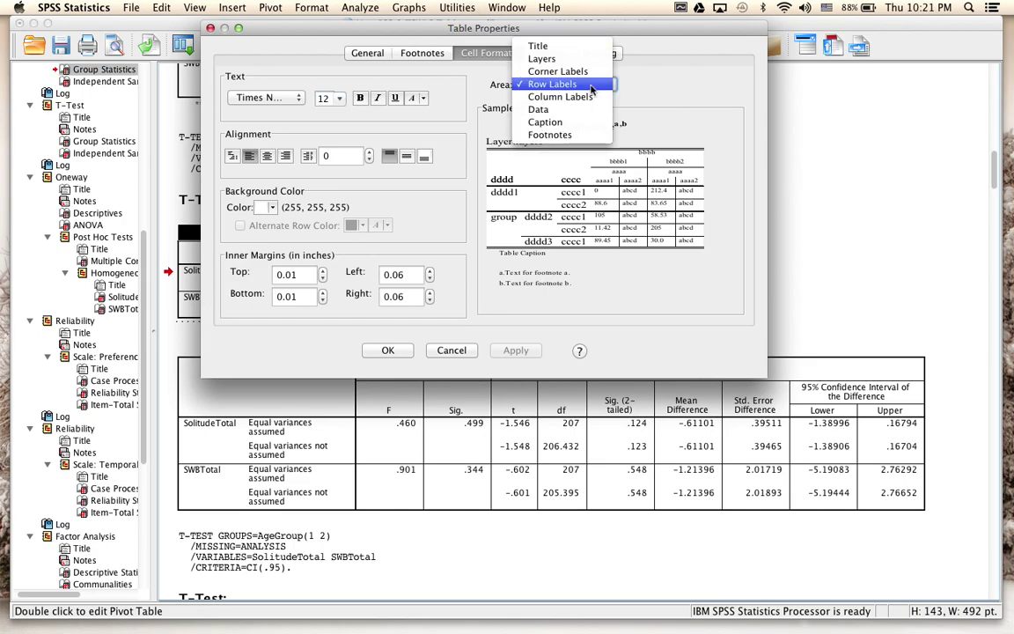
pyautogui.click(577, 97)
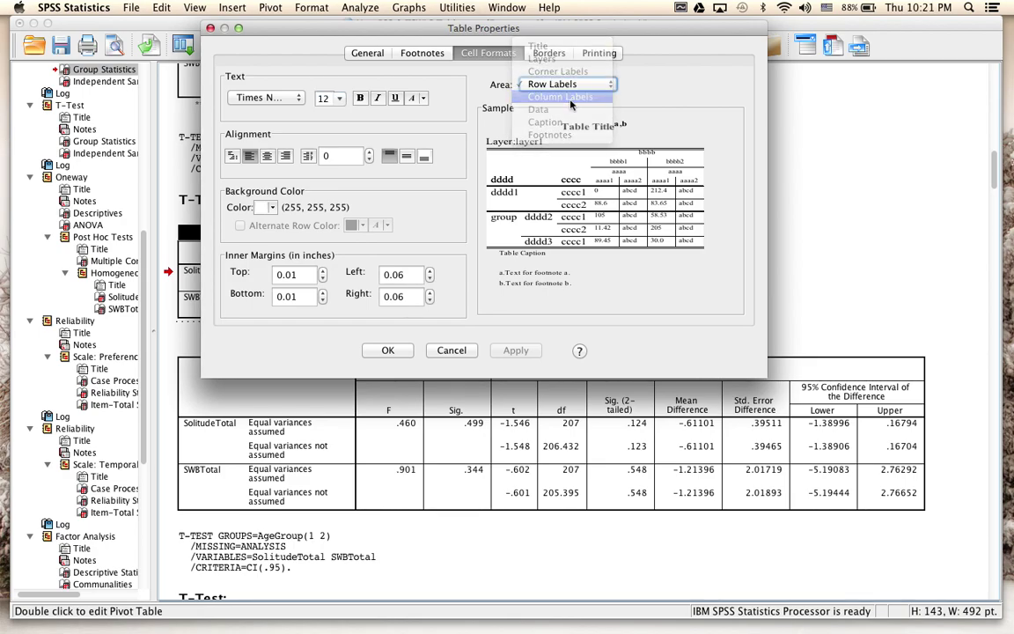
pyautogui.click(340, 99)
pyautogui.click(327, 163)
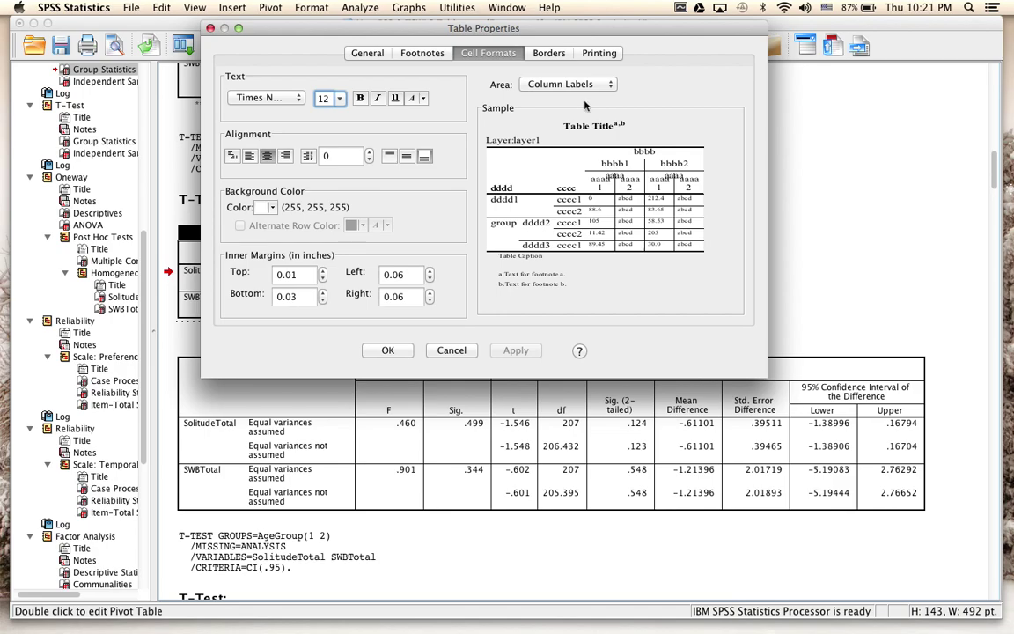
# Set the font size of the look's Data area to 12.
pyautogui.click(546, 84)
pyautogui.click(548, 98)
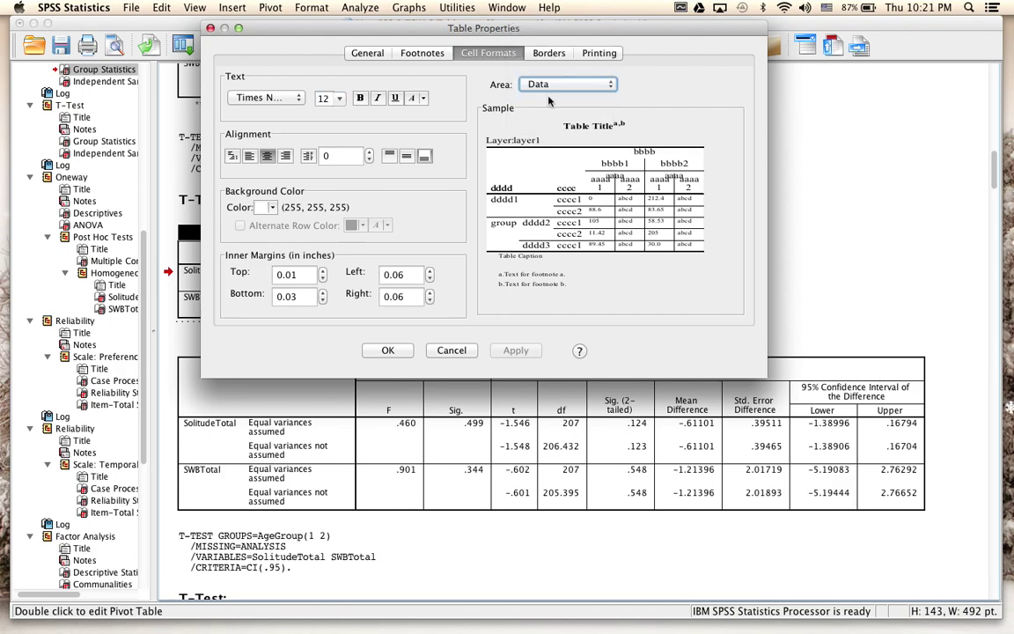
pyautogui.click(338, 98)
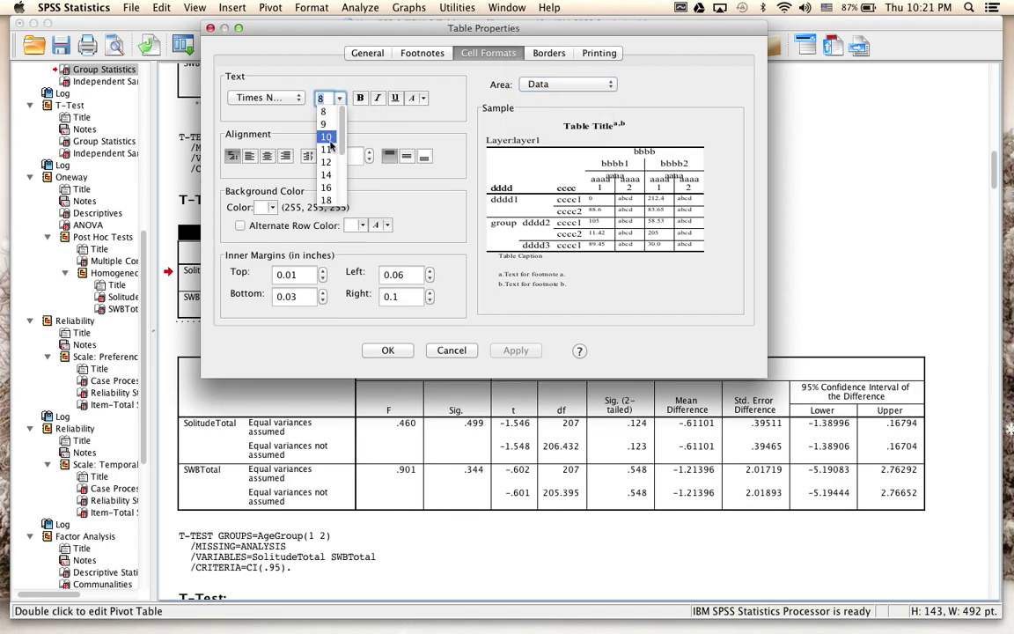
pyautogui.click(326, 162)
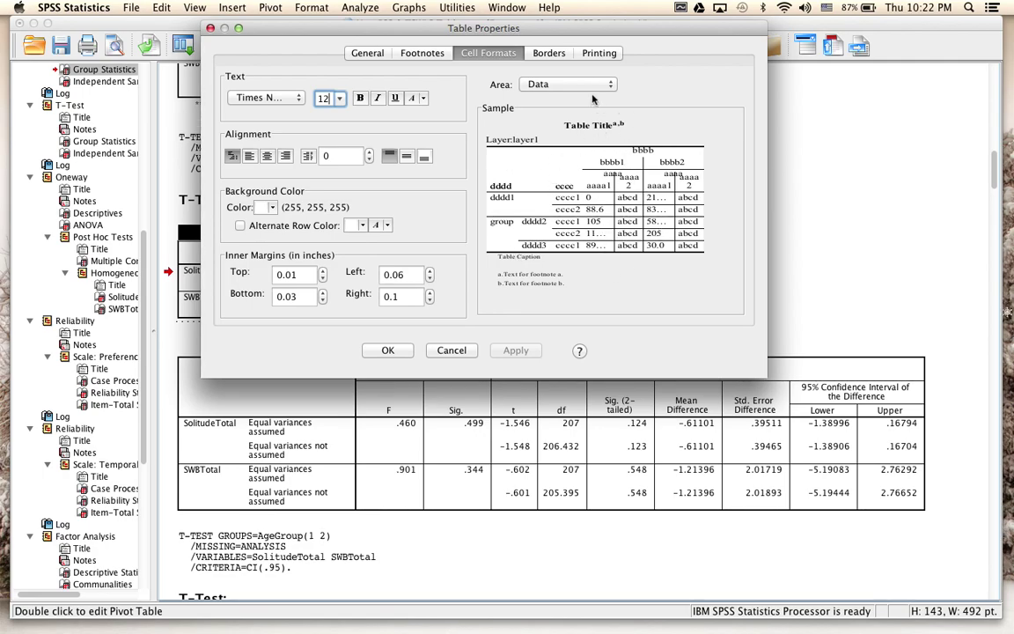
# Set the font size of the look's Caption area to 12.
pyautogui.click(536, 83)
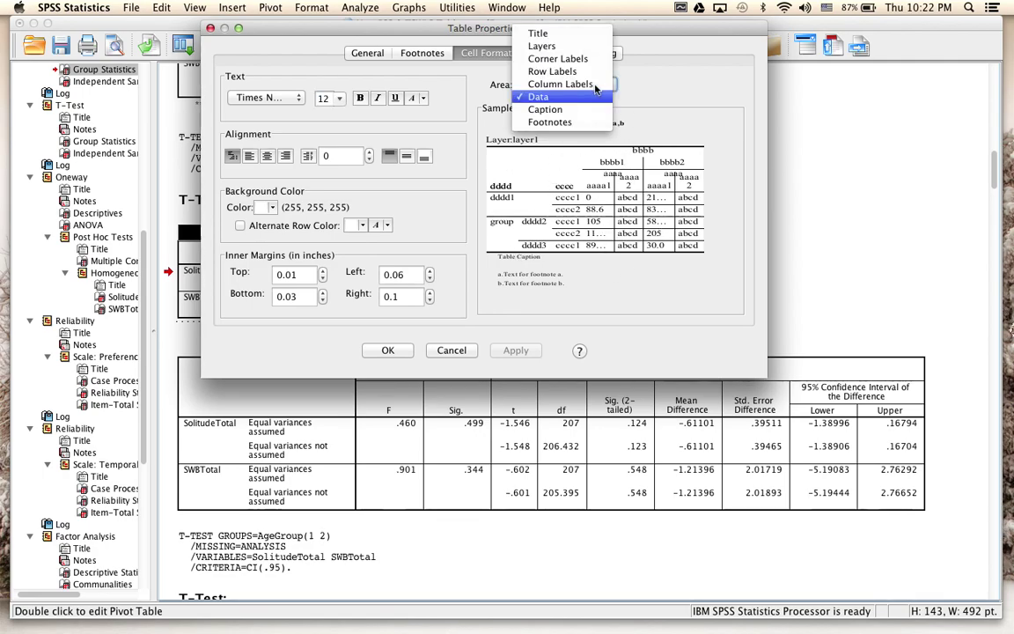
pyautogui.click(546, 110)
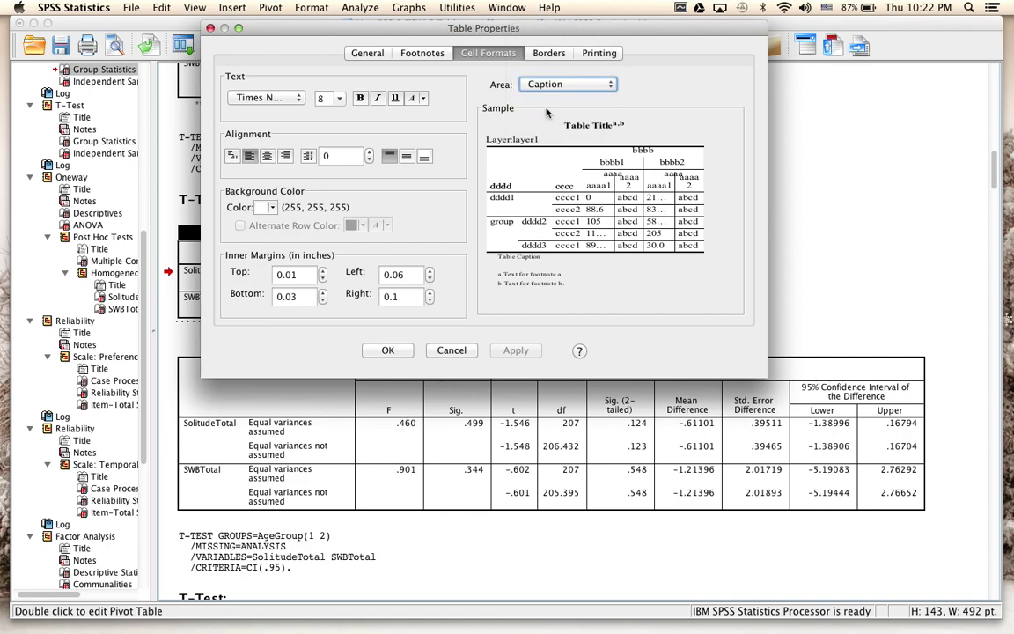
pyautogui.click(337, 99)
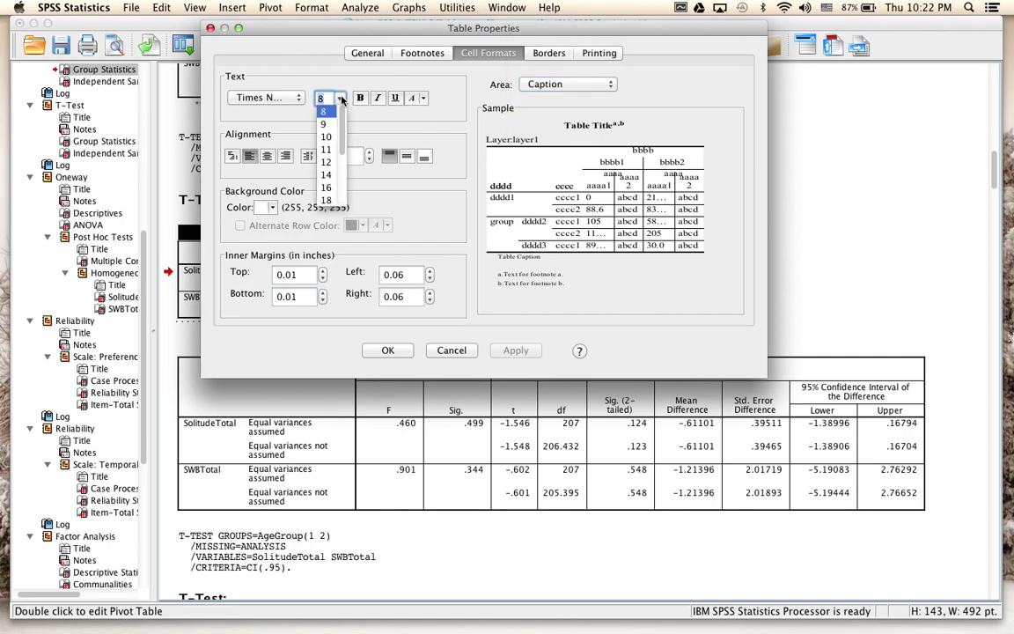
pyautogui.click(325, 162)
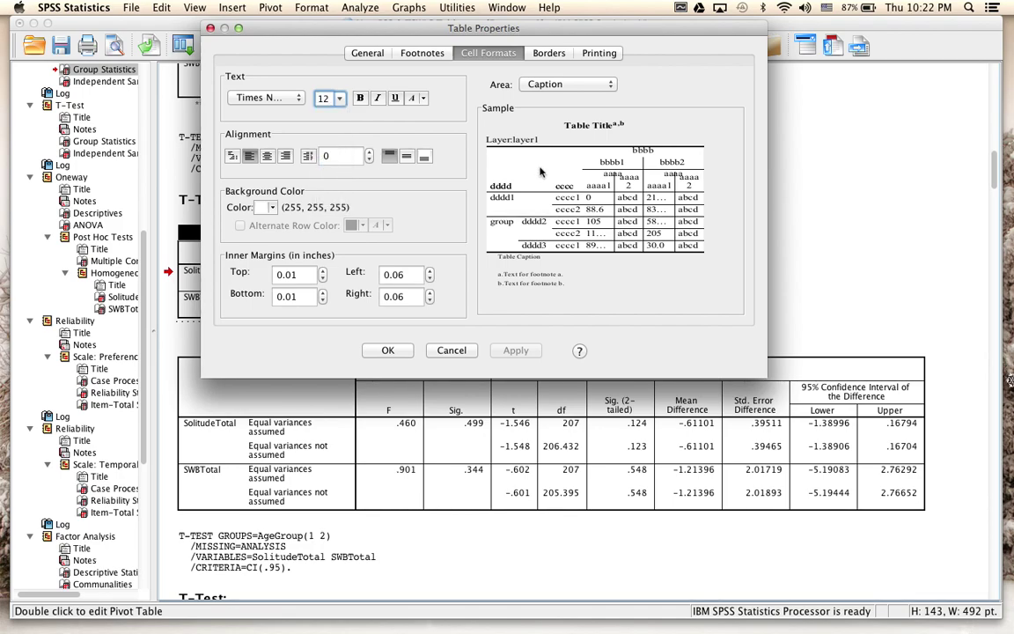
# Set the font size of the look's Footnotes area to 12.
pyautogui.click(529, 84)
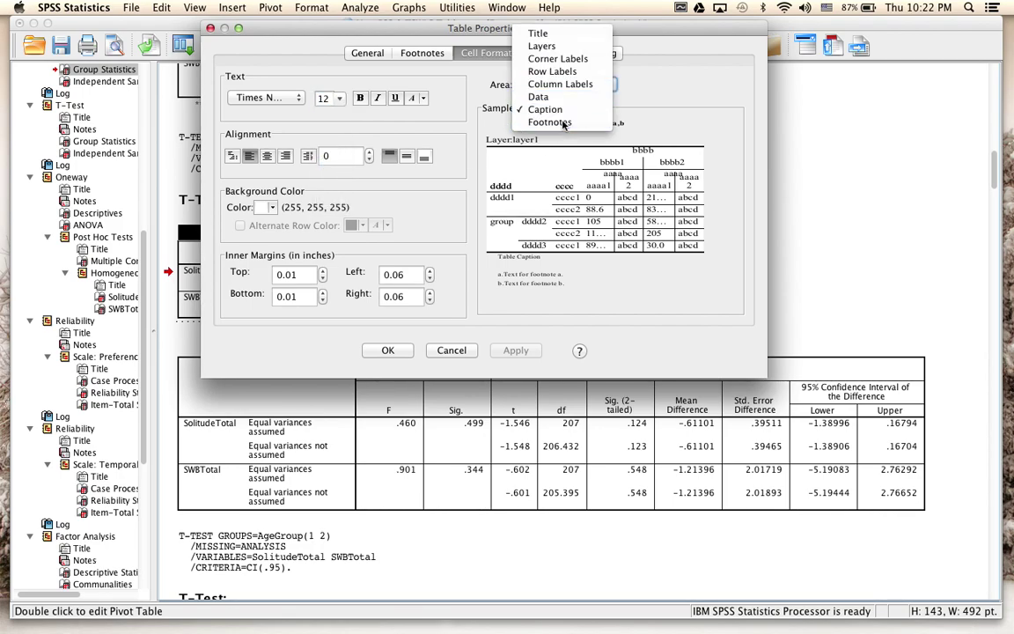
pyautogui.click(550, 122)
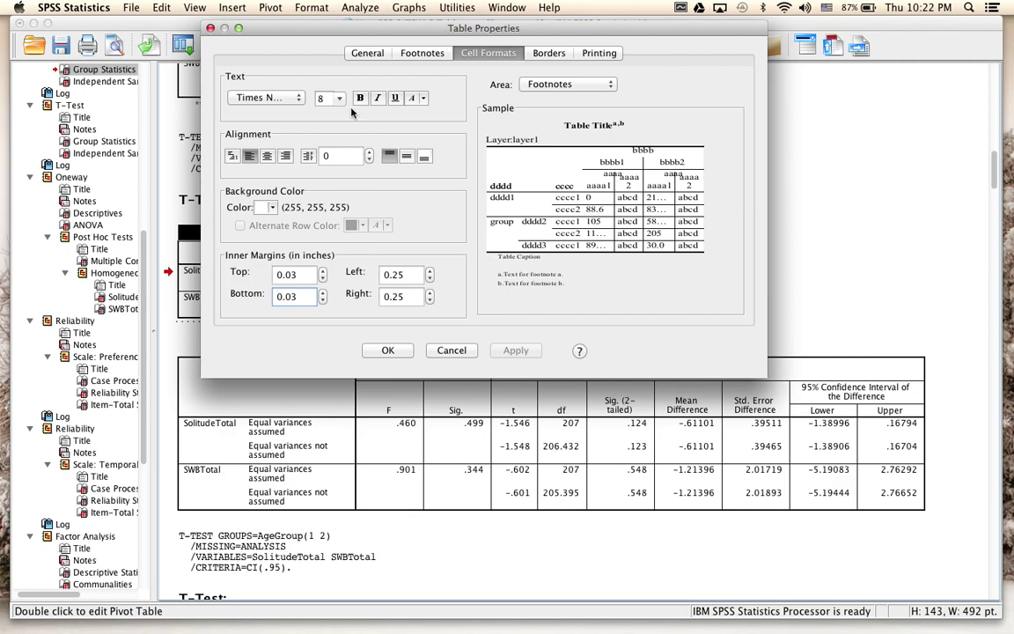
pyautogui.click(327, 97)
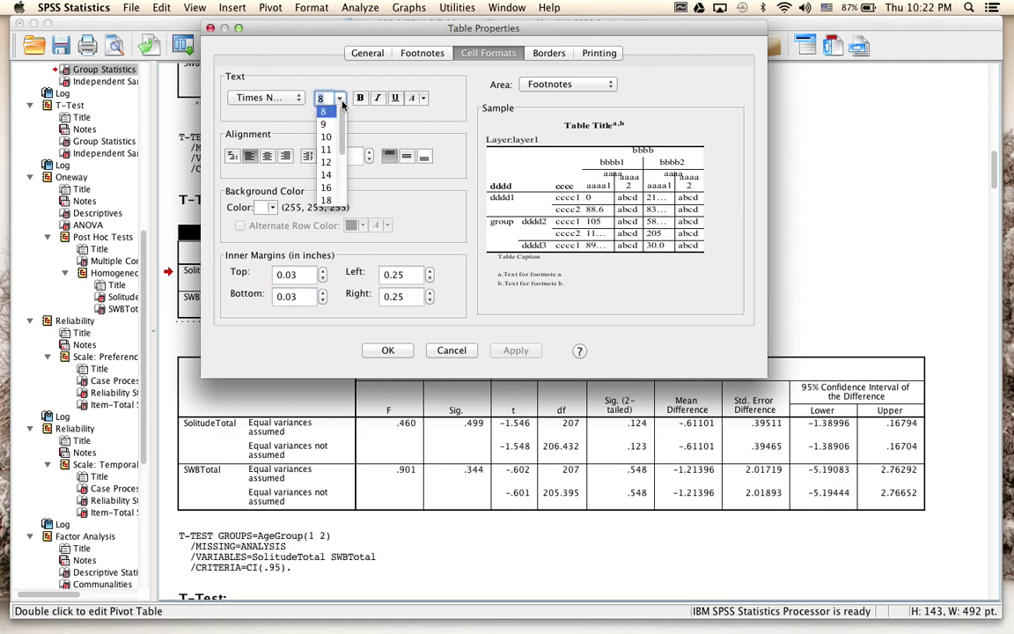
pyautogui.click(326, 162)
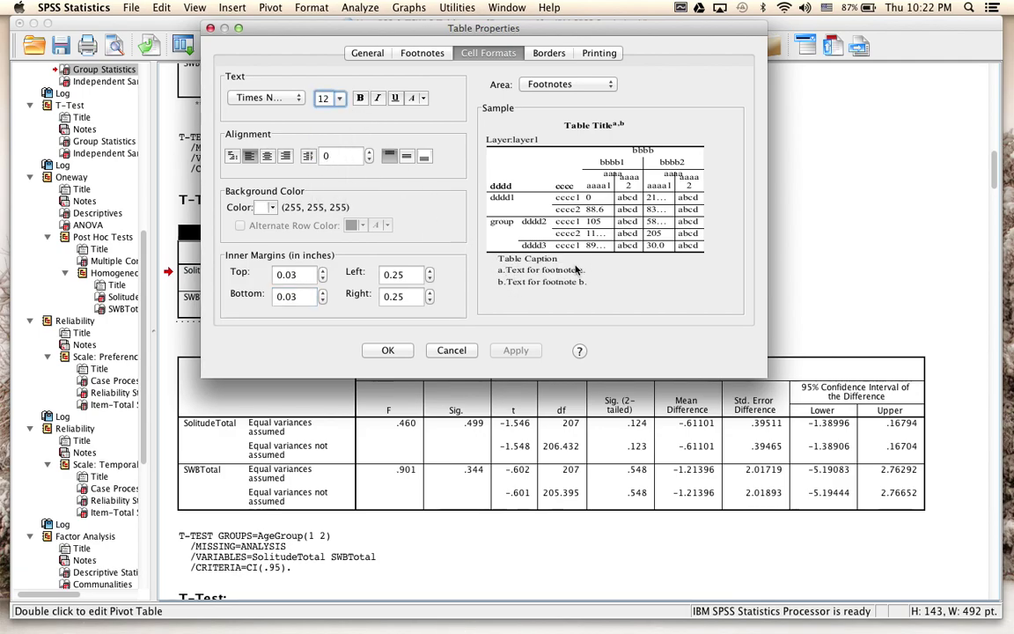
# Format the look's Title area as italic instead of bold and align it left.
pyautogui.click(611, 92)
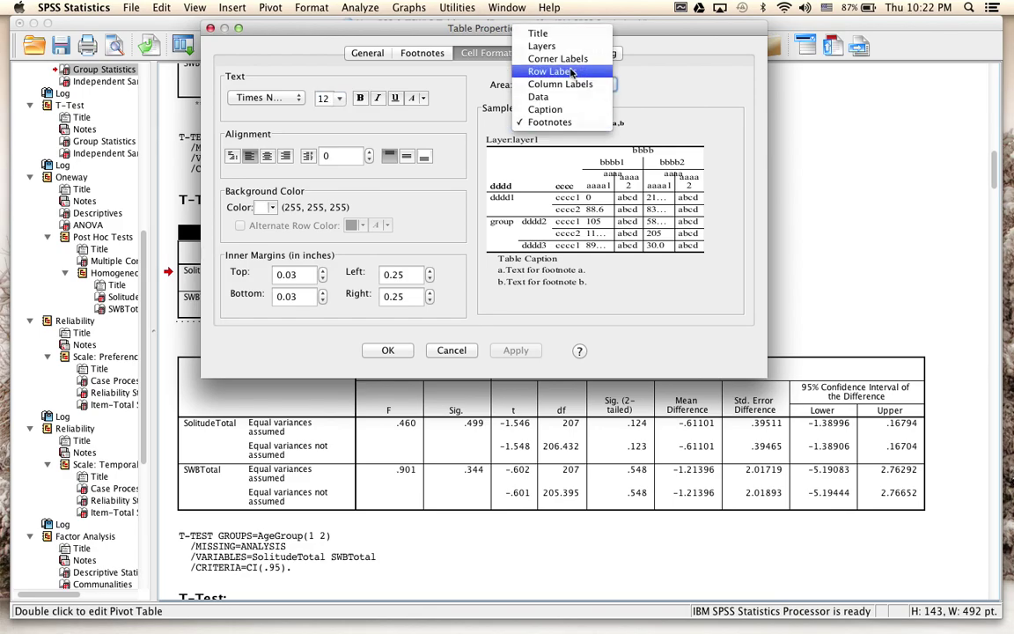
pyautogui.click(543, 34)
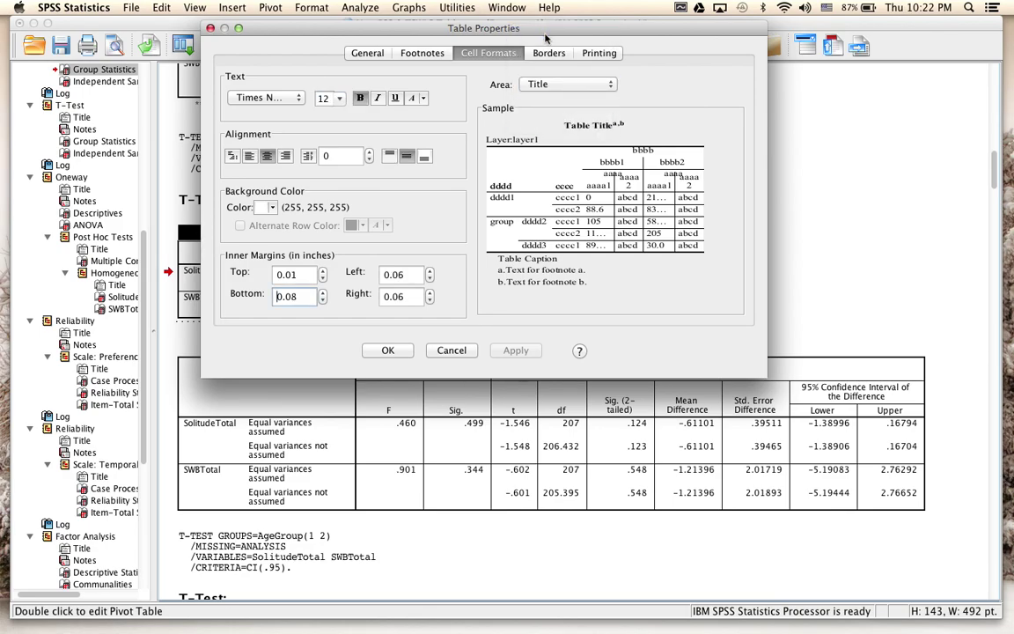
pyautogui.click(586, 86)
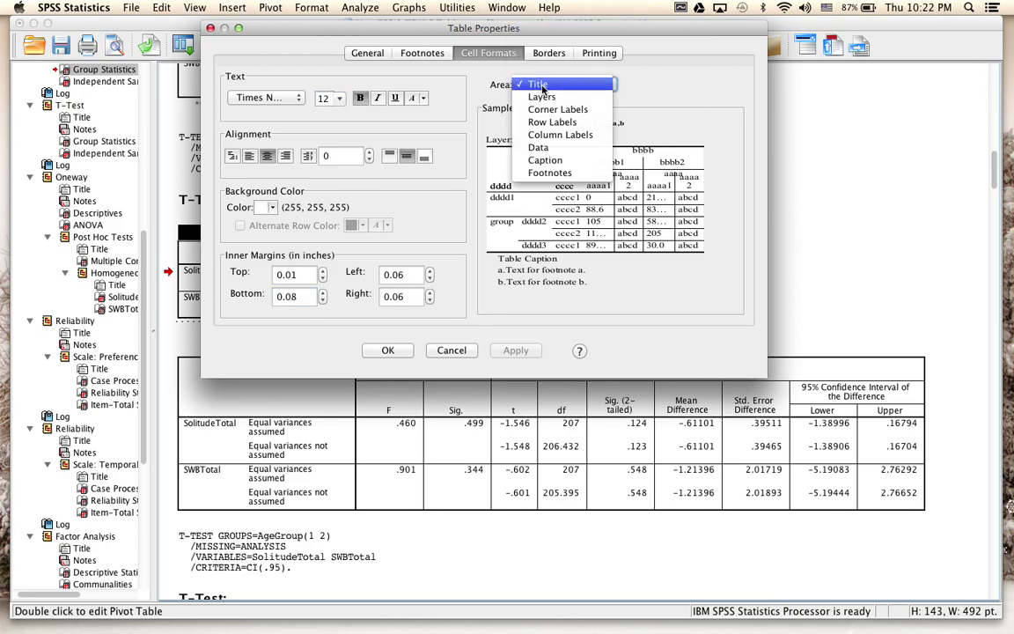
pyautogui.click(581, 85)
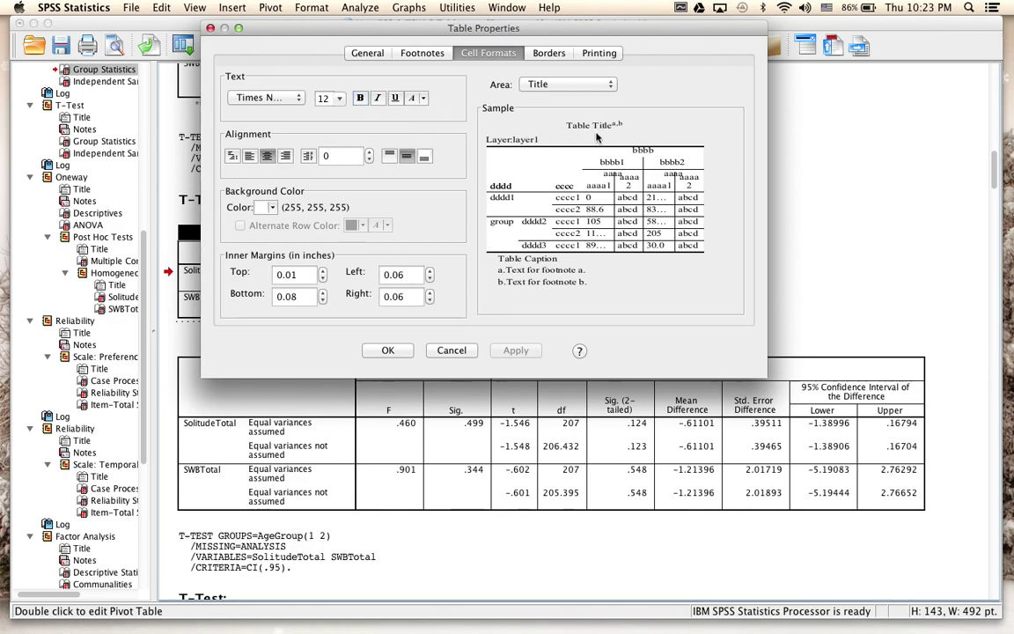
pyautogui.click(377, 98)
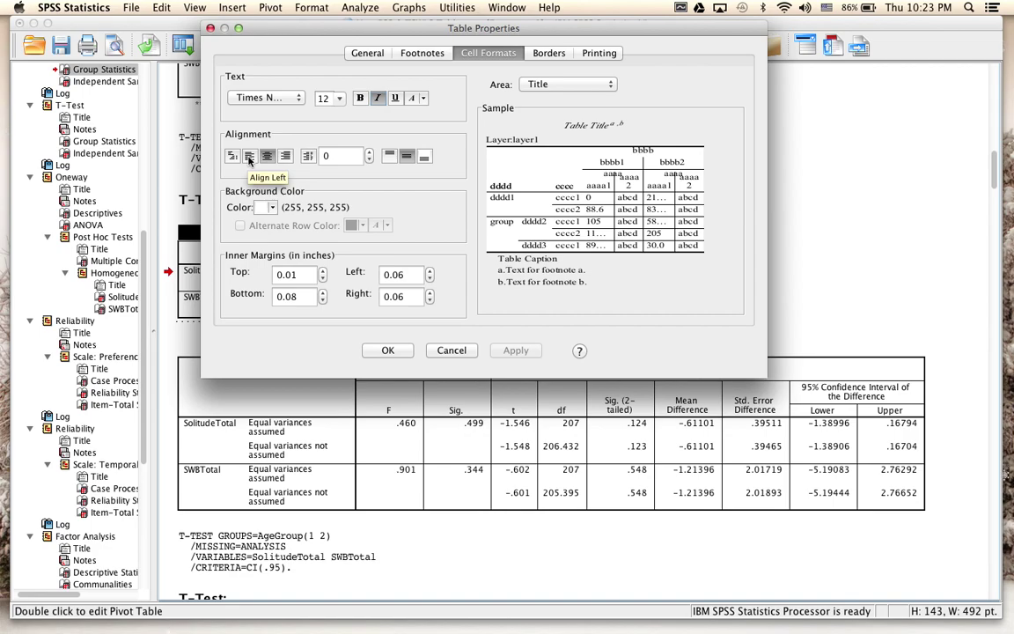
pyautogui.click(249, 156)
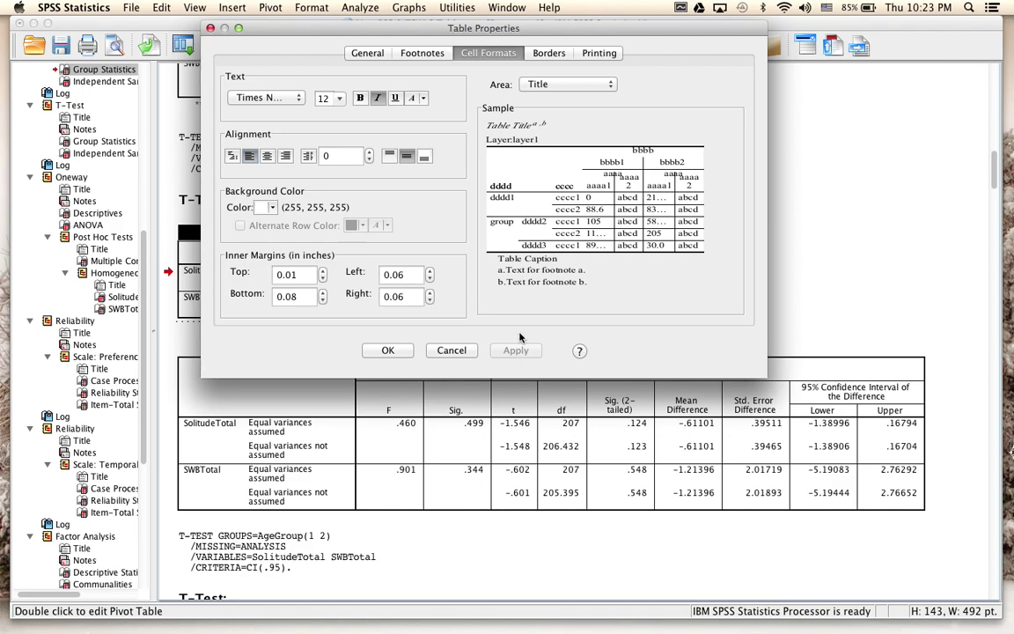
# Set the look's Top inner frame border to the thin single line style.
pyautogui.click(551, 53)
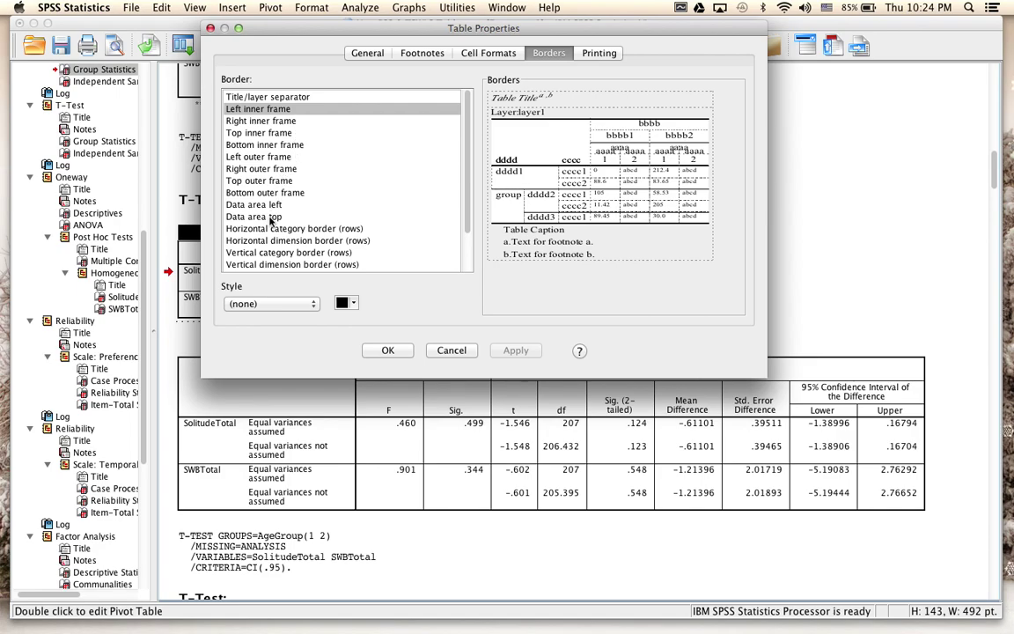
pyautogui.click(283, 134)
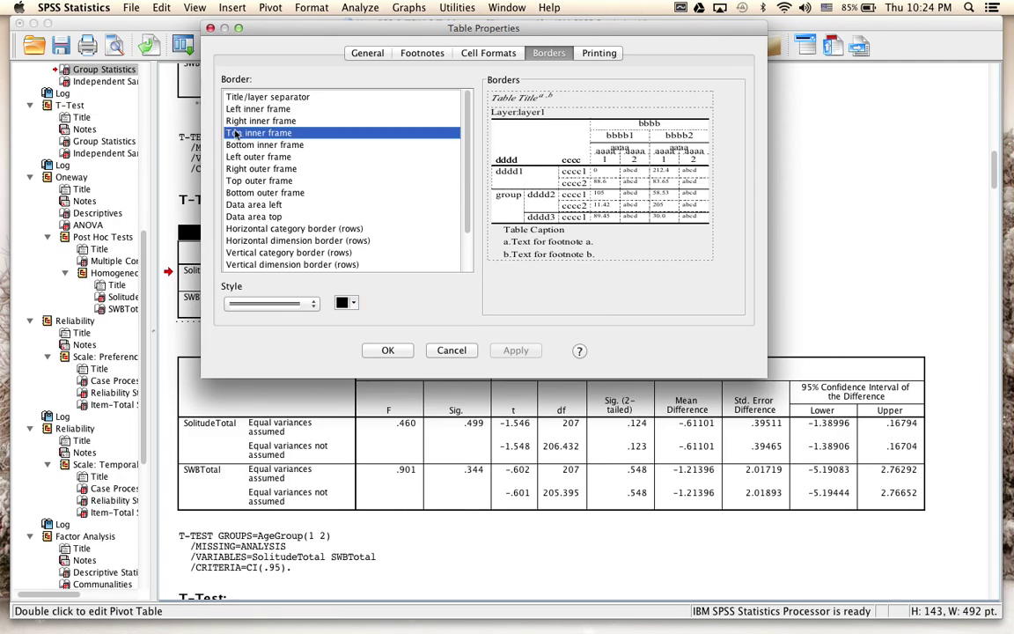
pyautogui.click(314, 305)
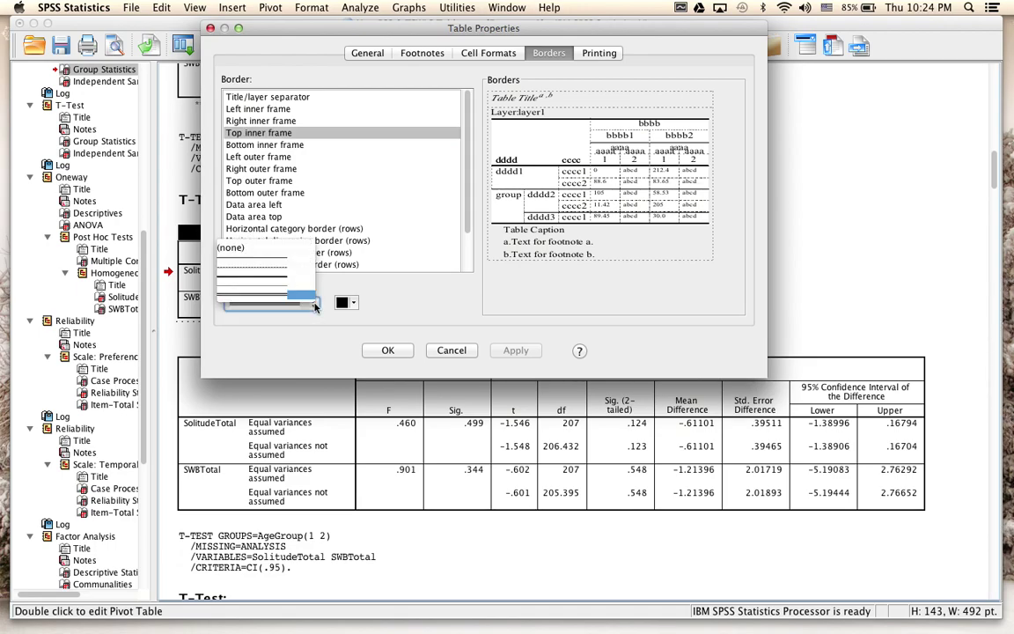
pyautogui.click(256, 285)
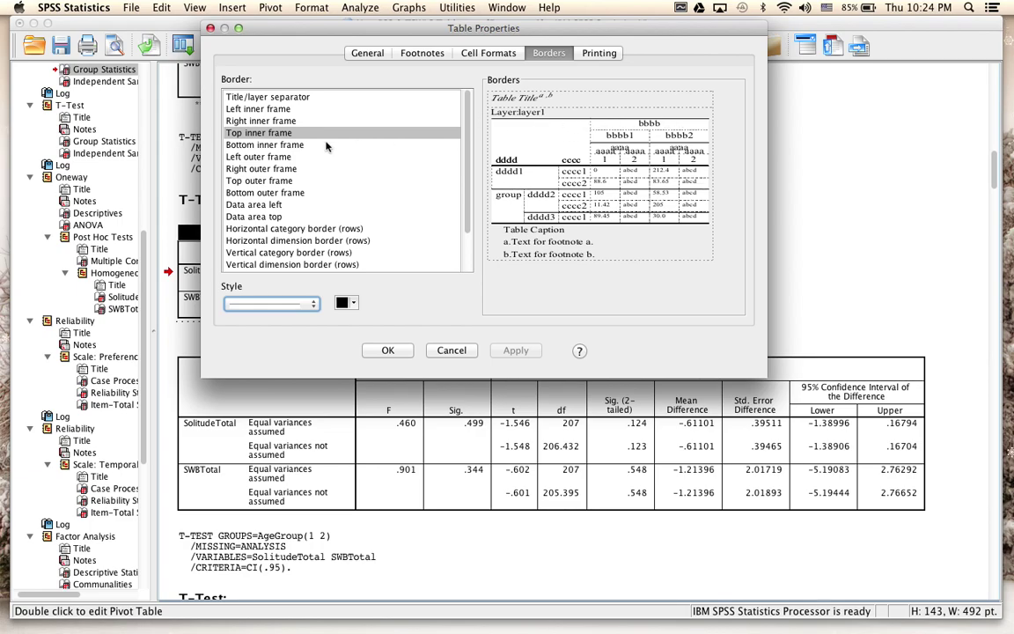
# Set the look's Bottom inner frame border to the thin single line style.
pyautogui.click(248, 147)
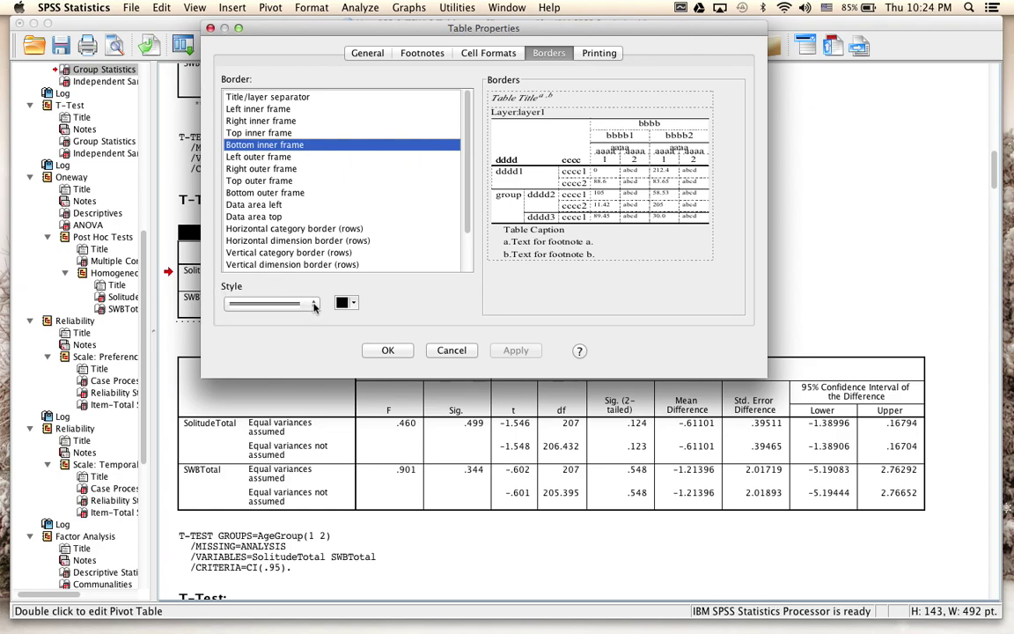
pyautogui.click(314, 306)
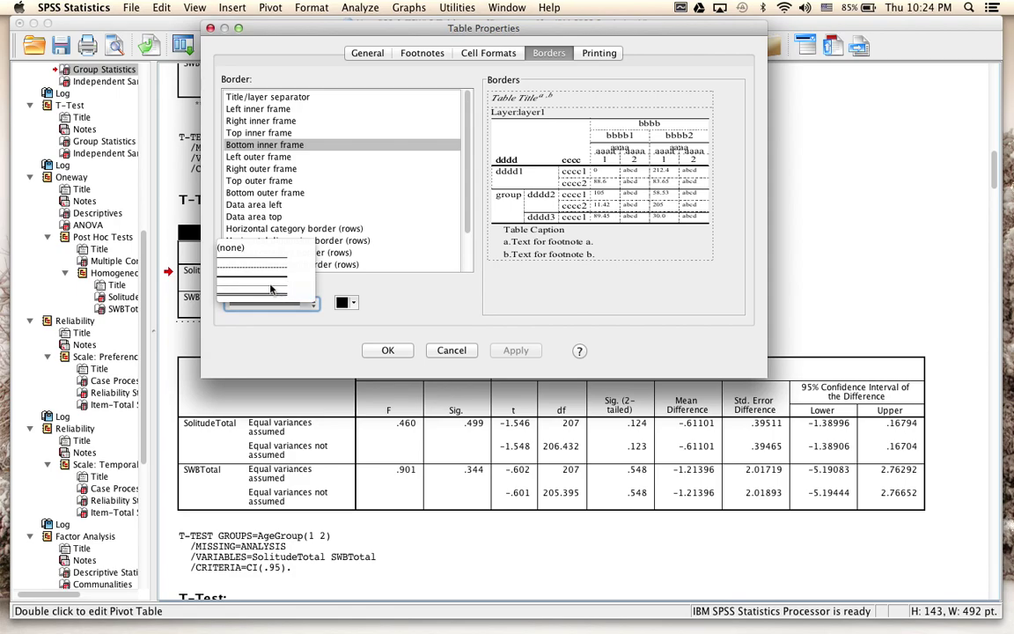
pyautogui.click(272, 278)
pyautogui.click(310, 304)
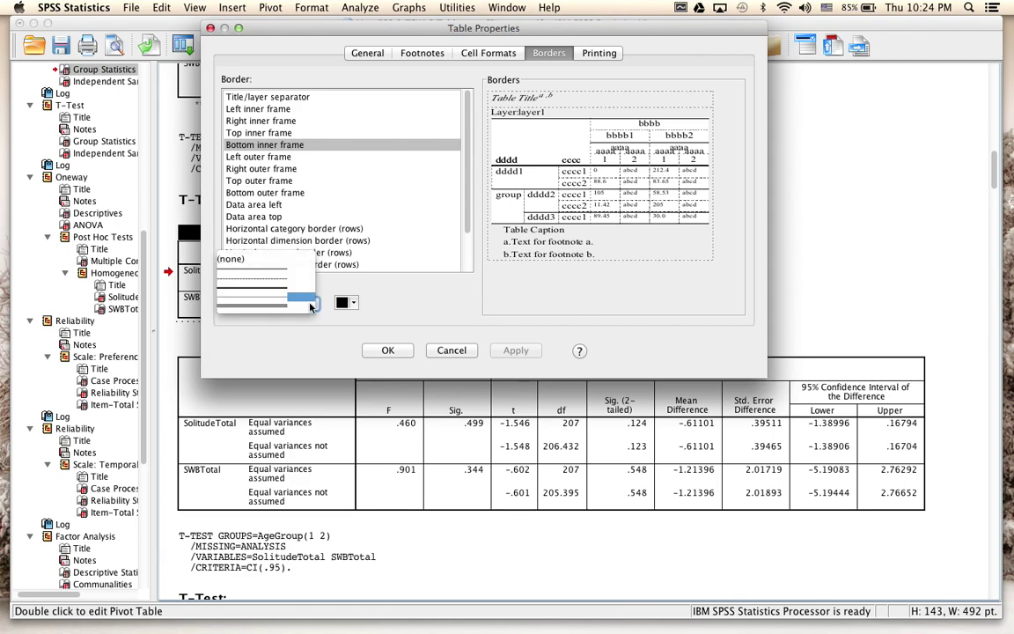
pyautogui.click(253, 294)
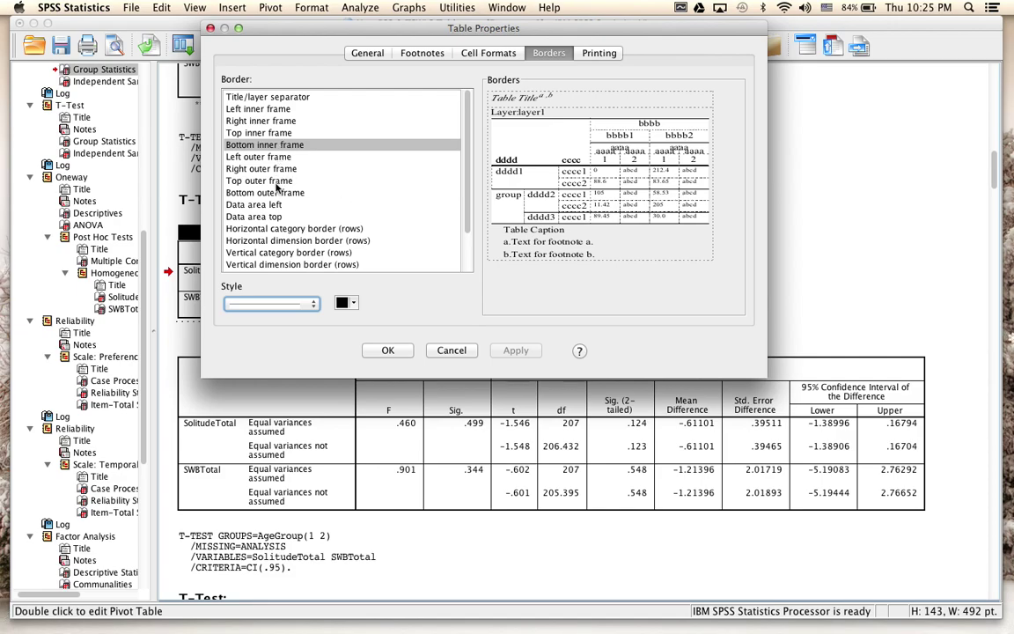
# Set the look's Data area top border to the thin single line style and accept the edited table properties.
pyautogui.click(257, 217)
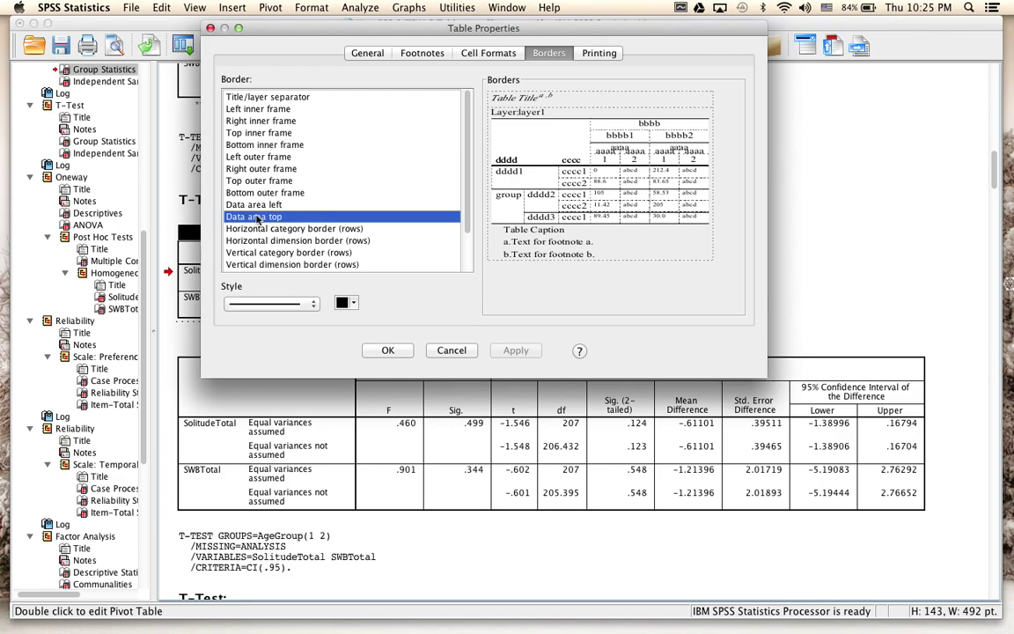
pyautogui.click(313, 304)
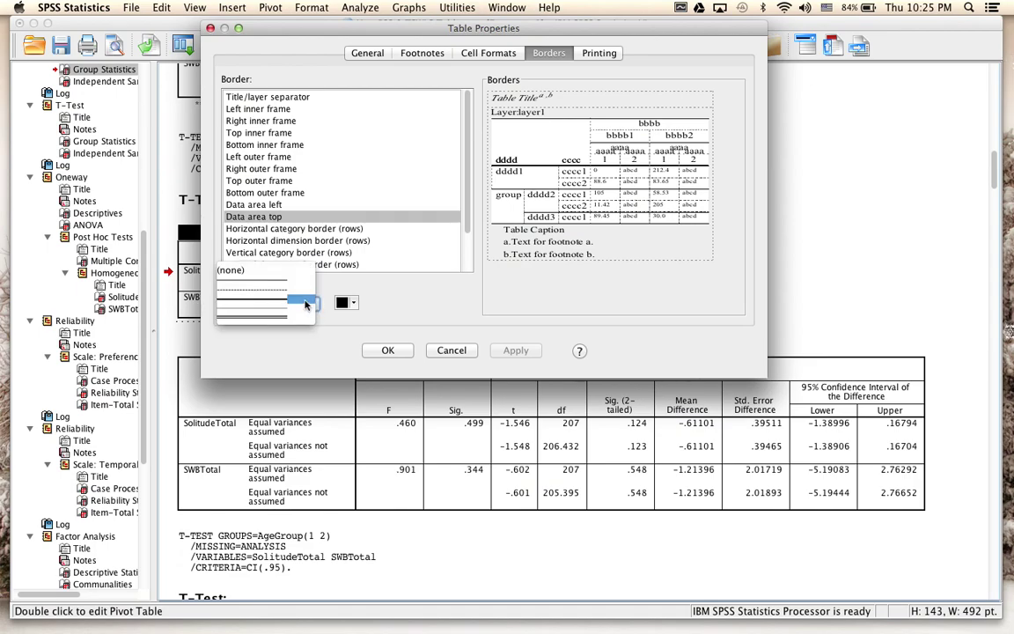
pyautogui.click(273, 311)
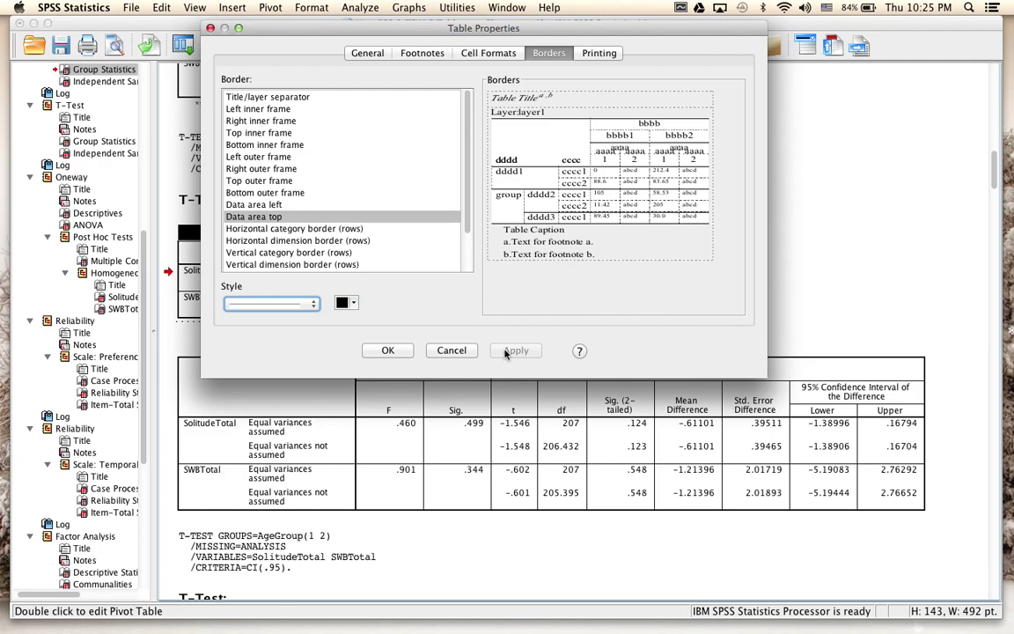
pyautogui.click(397, 350)
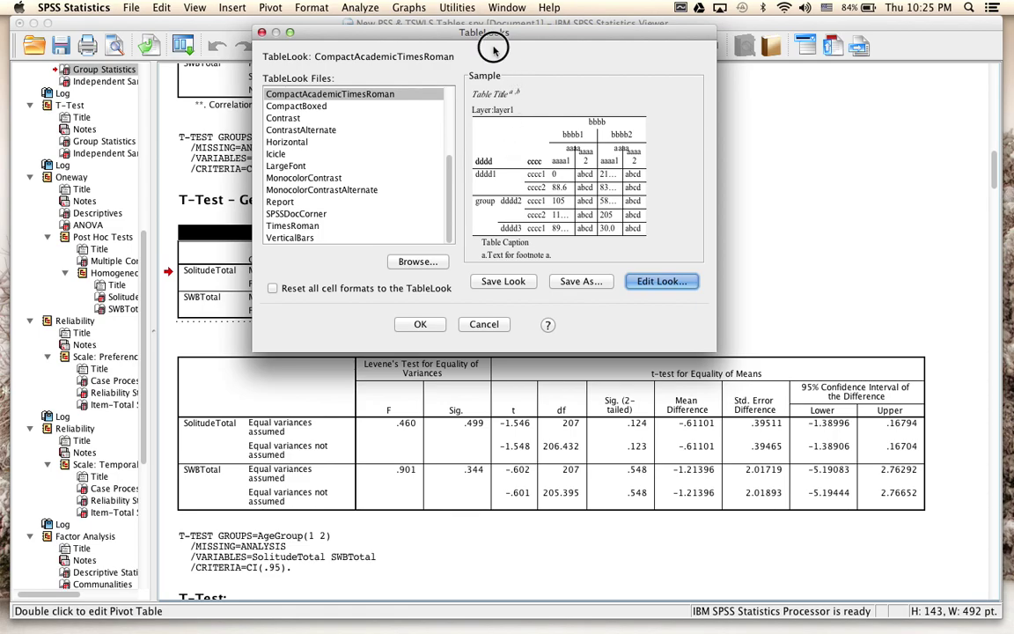
# Start saving the edited look under another file name and go to Macintosh HD's Applications/SPSS/Looks folder.
pyautogui.moveTo(489, 32); pyautogui.dragTo(488, 27)
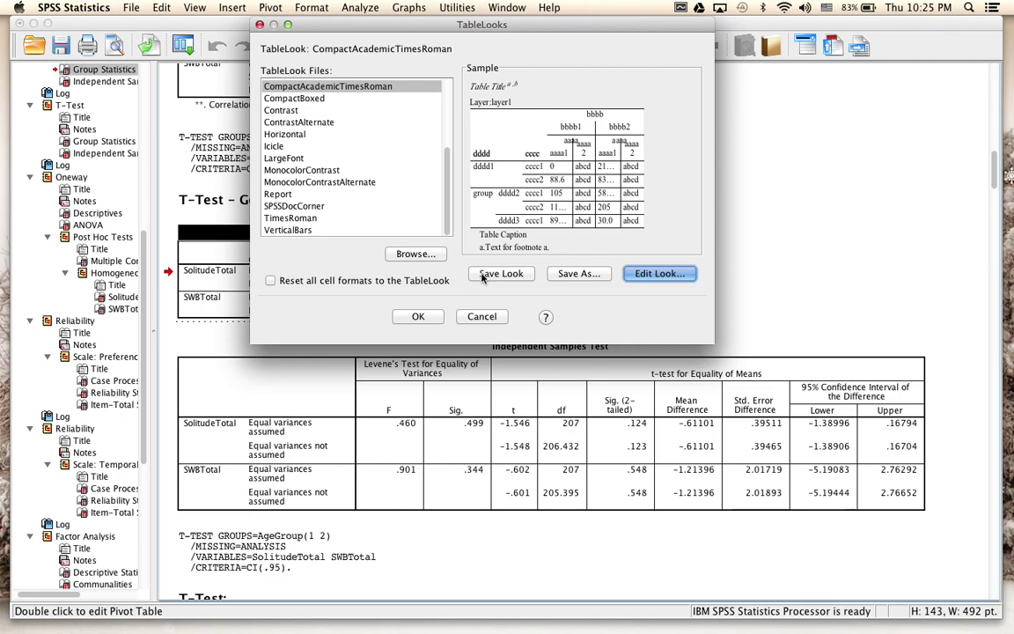
pyautogui.click(574, 274)
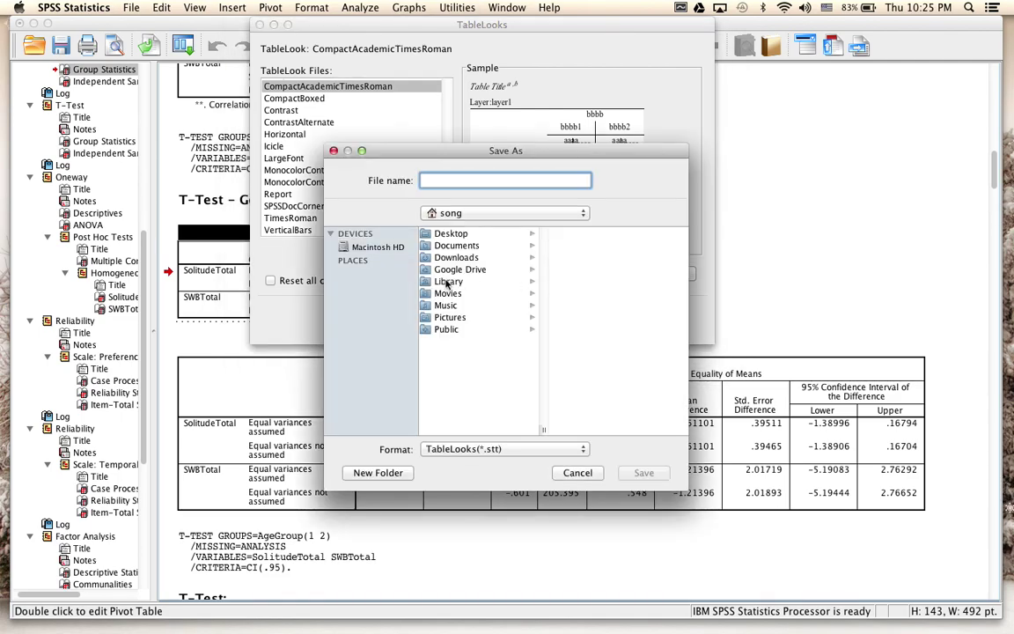
pyautogui.click(370, 249)
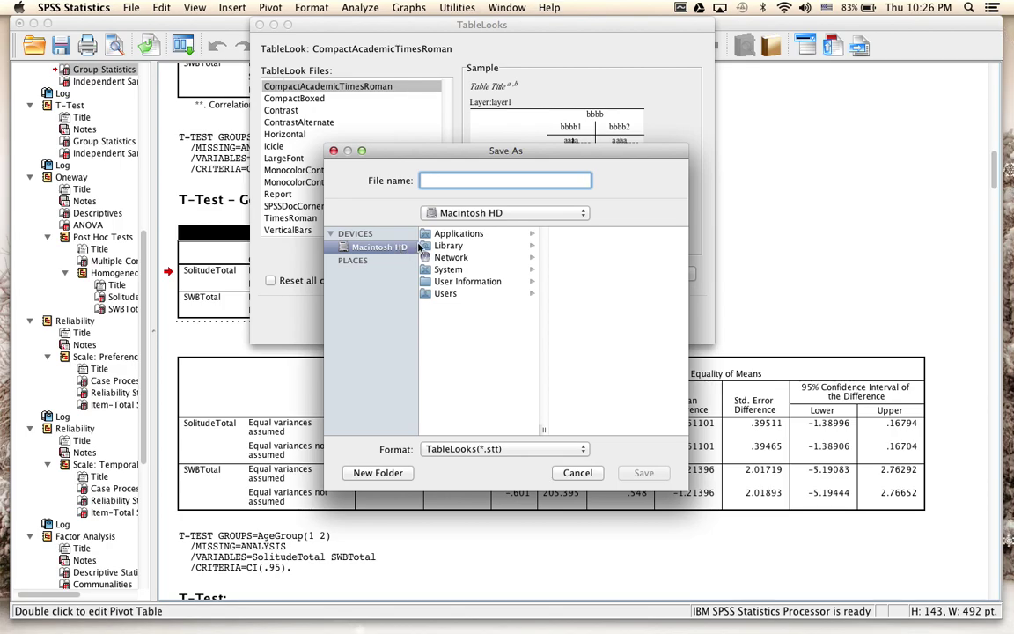
pyautogui.click(449, 234)
pyautogui.scroll(-10, 581, 282)
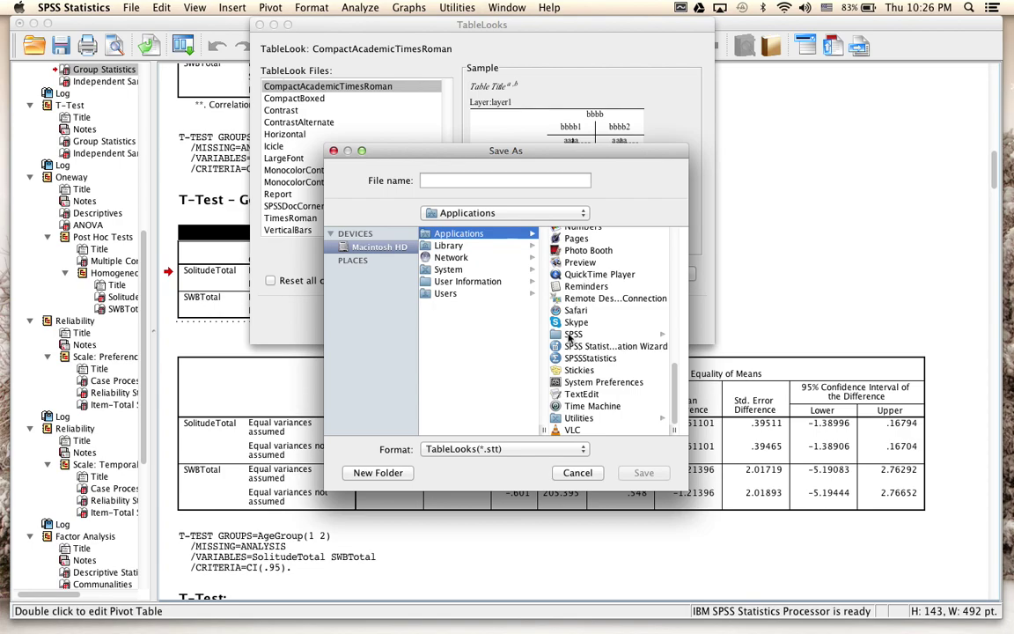
pyautogui.click(572, 335)
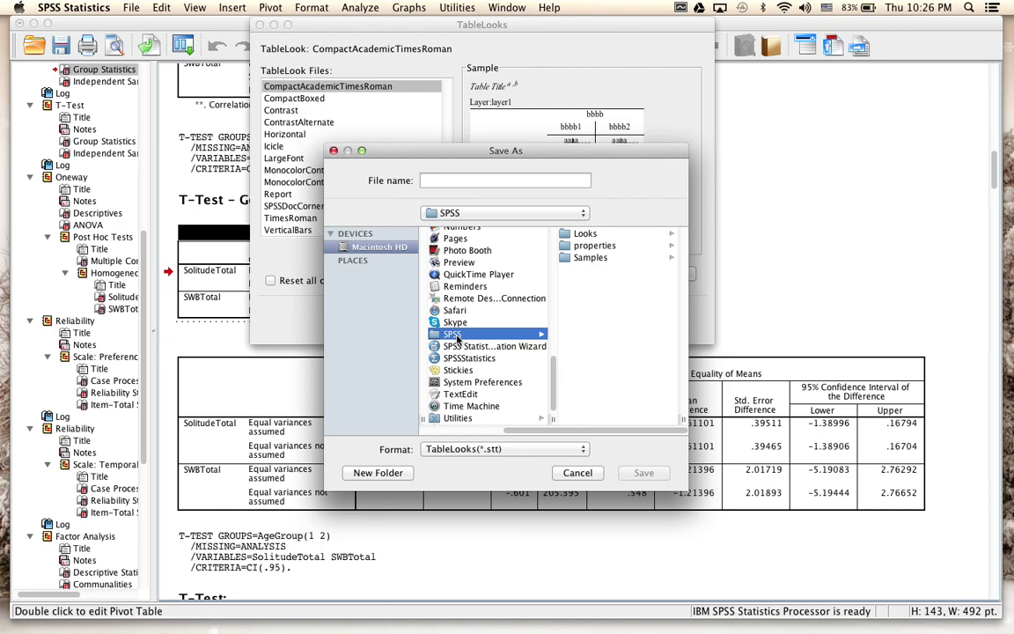
pyautogui.click(579, 235)
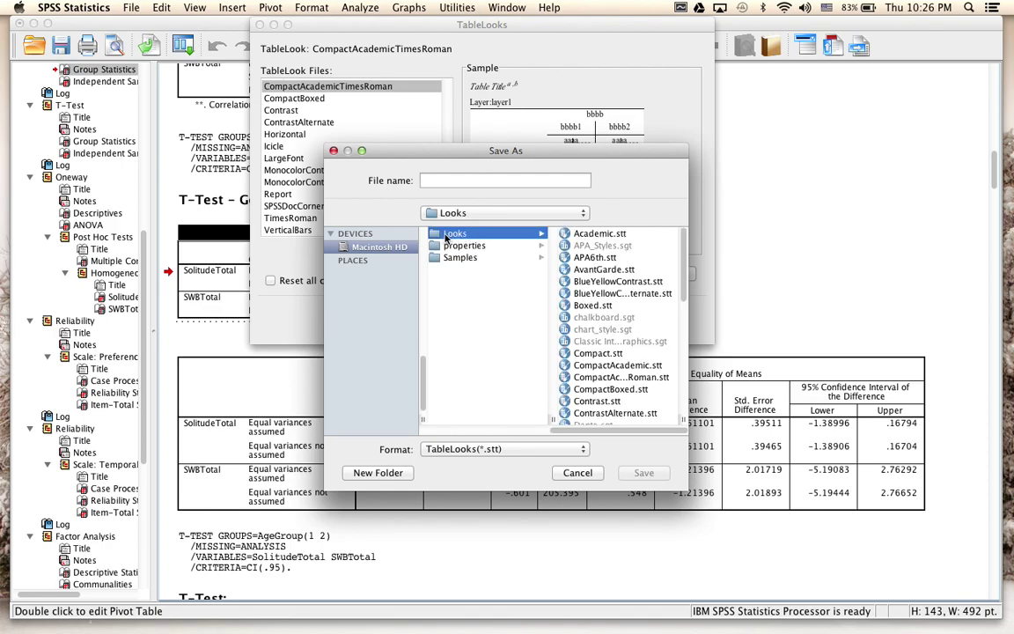
# Save the look as APA6th.stt in the Looks folder, replacing the existing file.
pyautogui.scroll(-4, 615, 324)
pyautogui.scroll(-5, 614, 324)
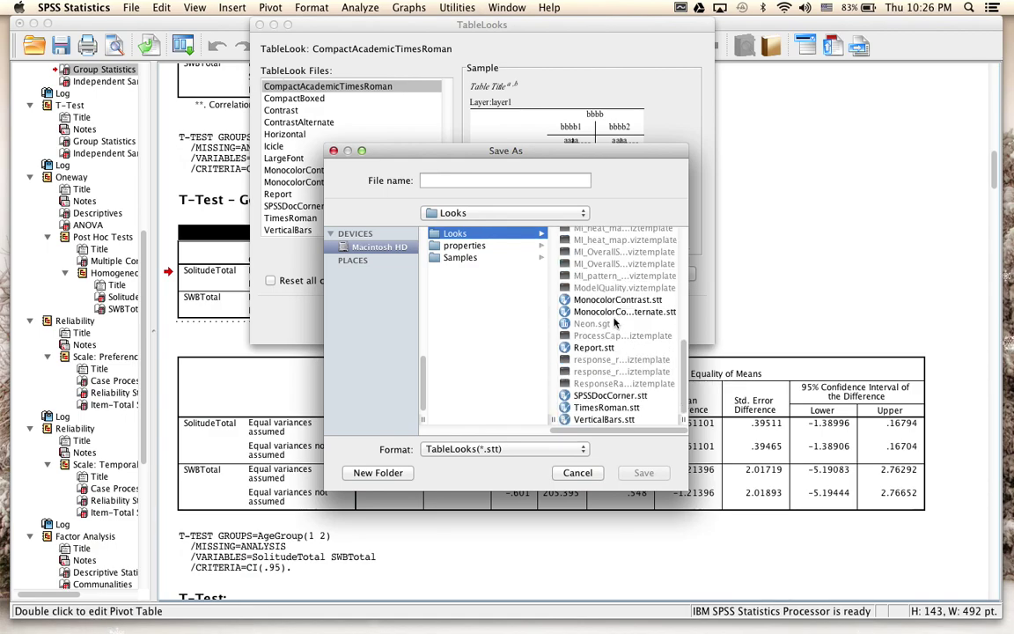
pyautogui.scroll(10, 615, 324)
pyautogui.scroll(-10, 615, 324)
pyautogui.scroll(10, 607, 352)
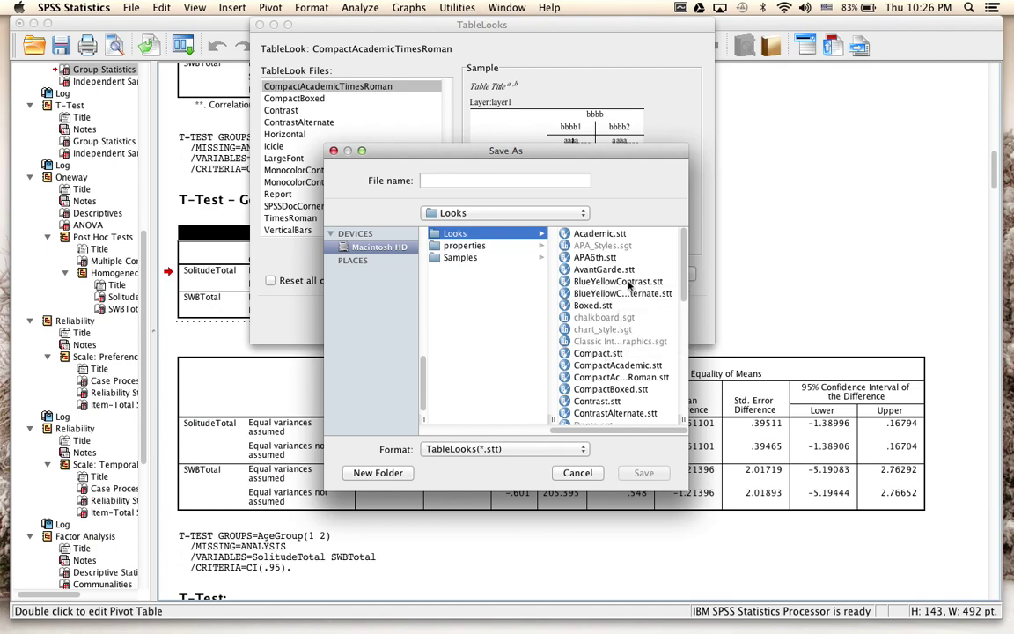
pyautogui.scroll(-10, 616, 317)
pyautogui.scroll(6, 627, 291)
pyautogui.scroll(4, 630, 284)
pyautogui.click(593, 258)
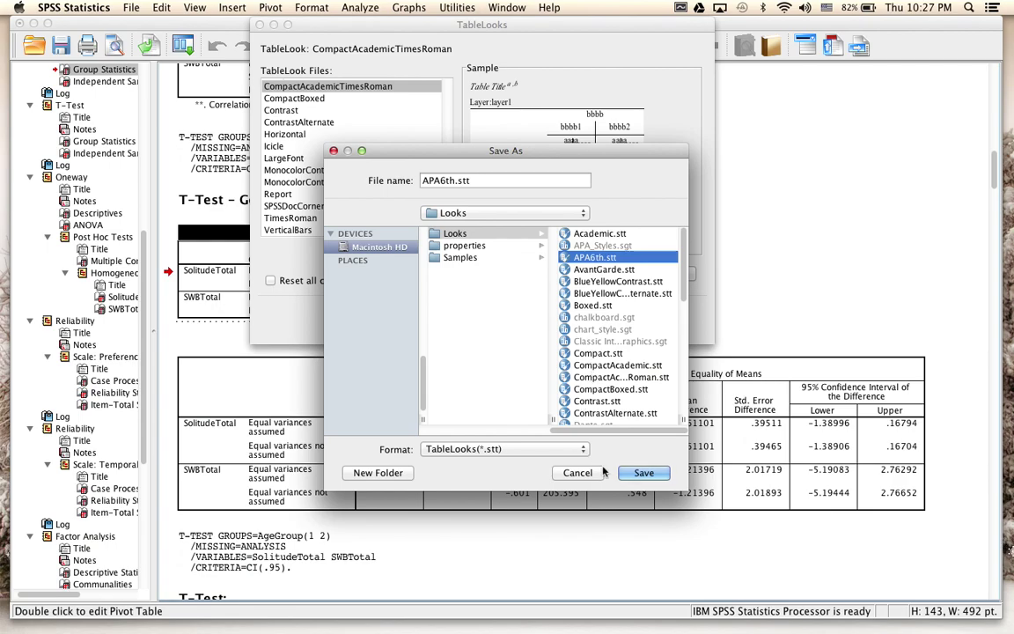
pyautogui.click(641, 473)
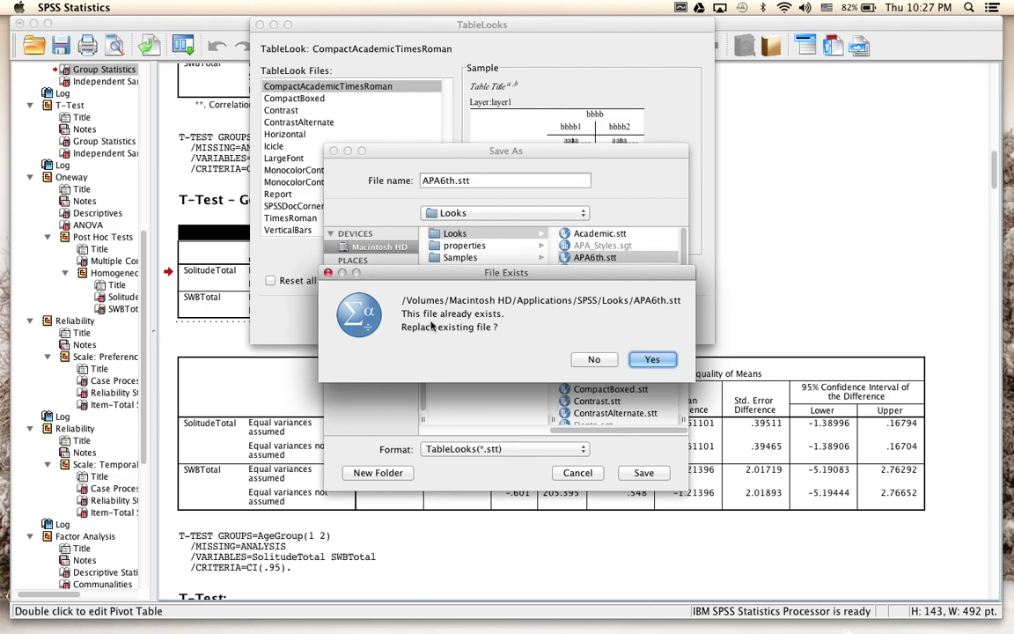
pyautogui.click(652, 360)
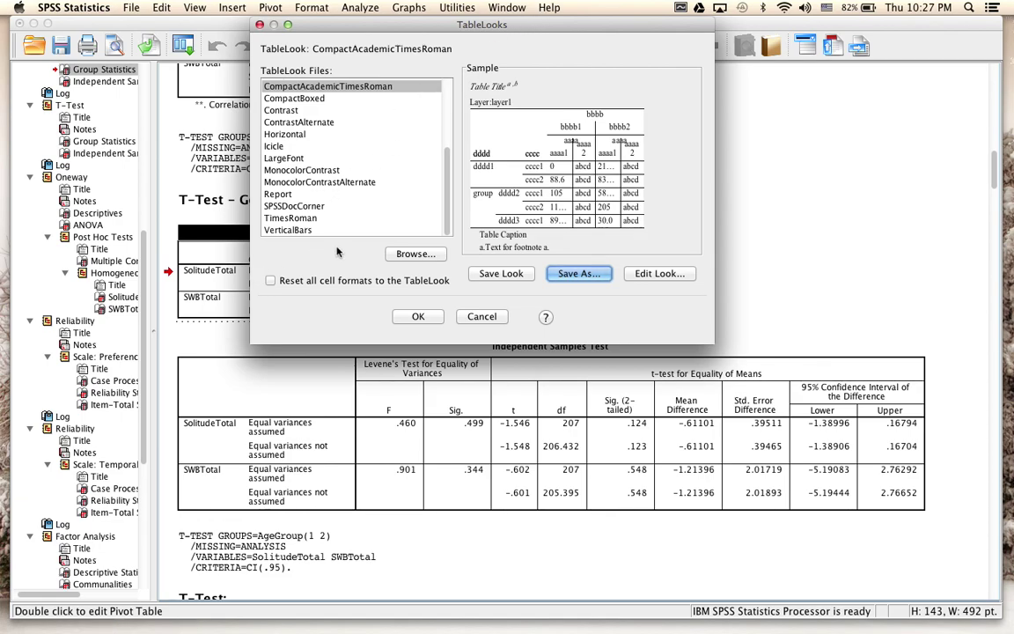
# Switch to Finder and open the SPSS folder inside Applications.
pyautogui.moveTo(115, 621)
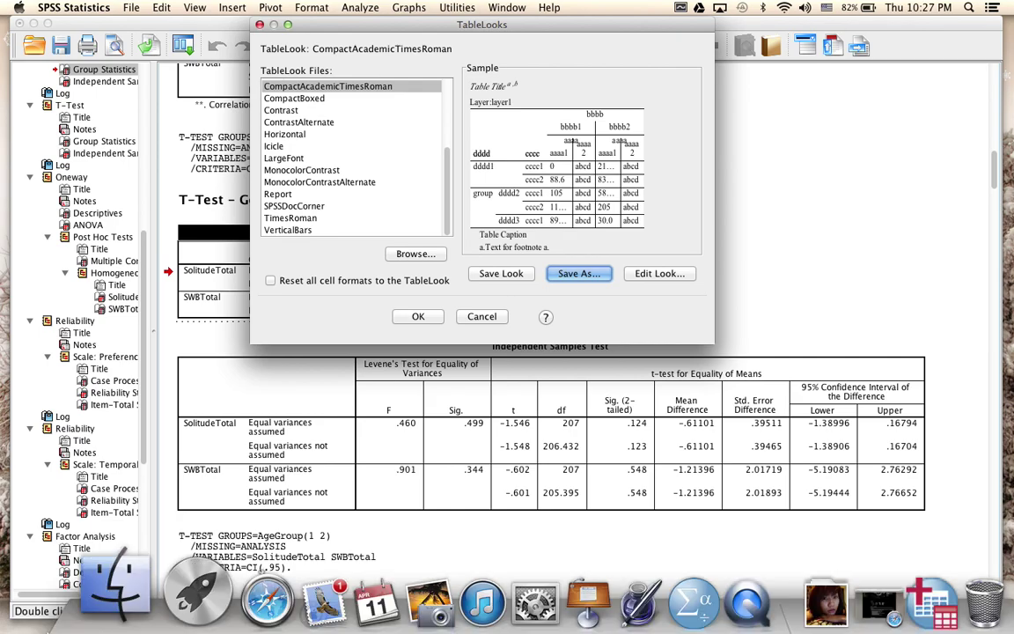
pyautogui.click(114, 590)
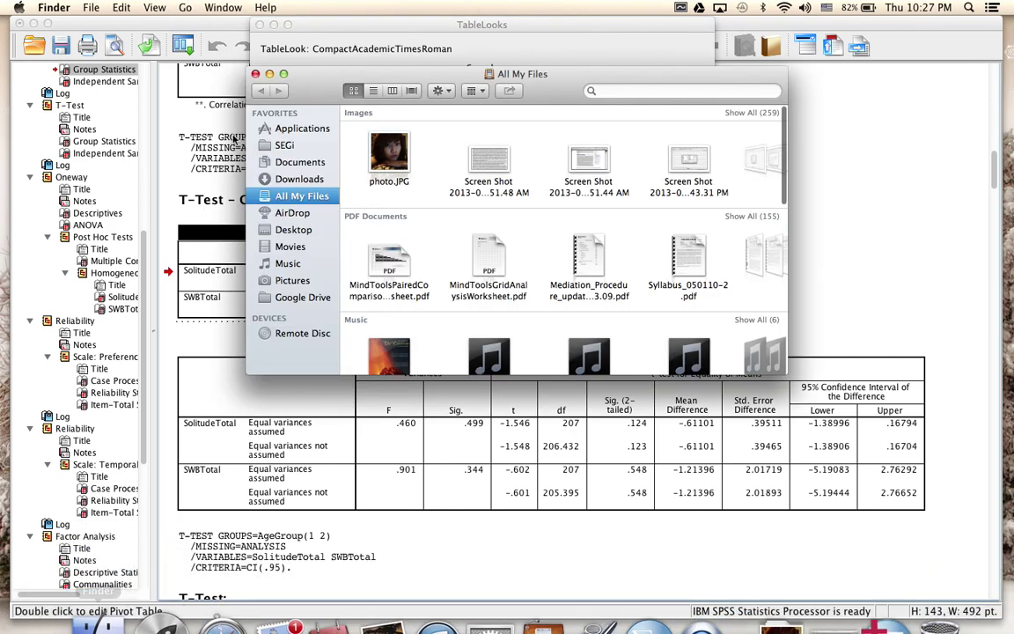
pyautogui.click(285, 145)
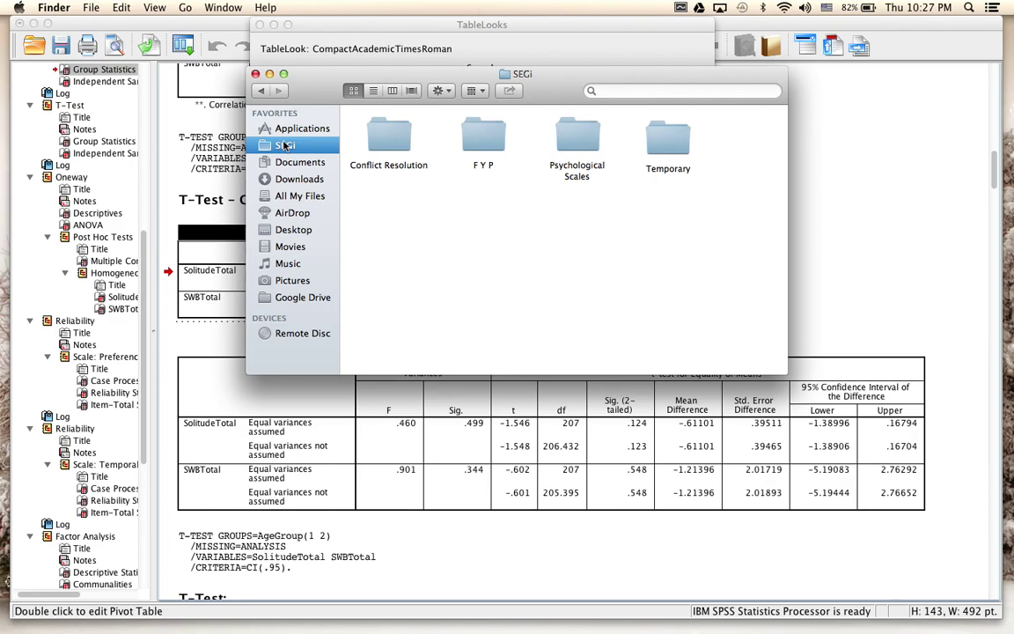
pyautogui.click(264, 129)
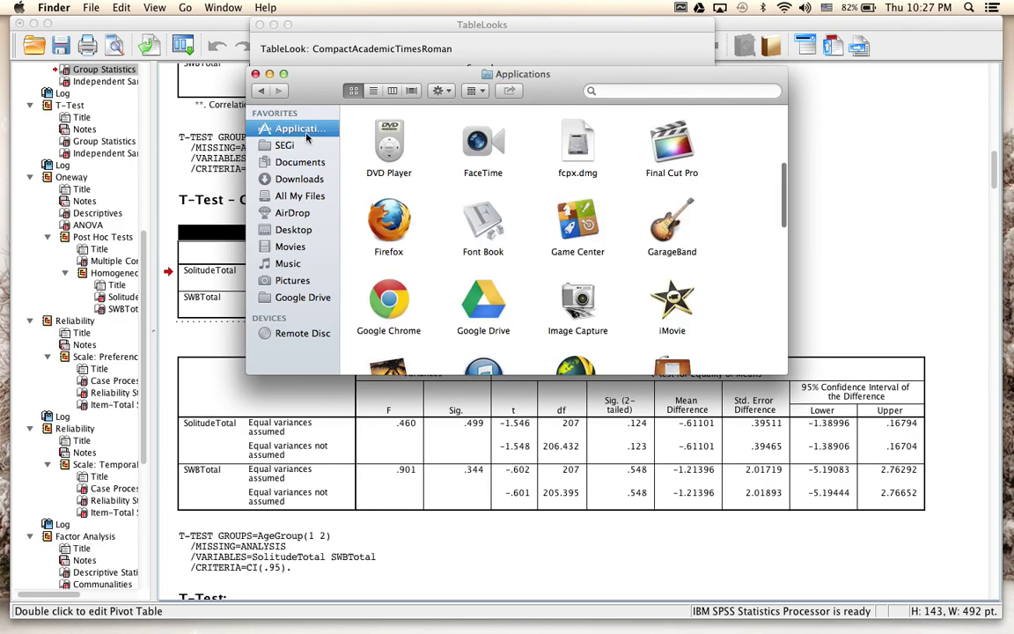
pyautogui.scroll(-10, 507, 229)
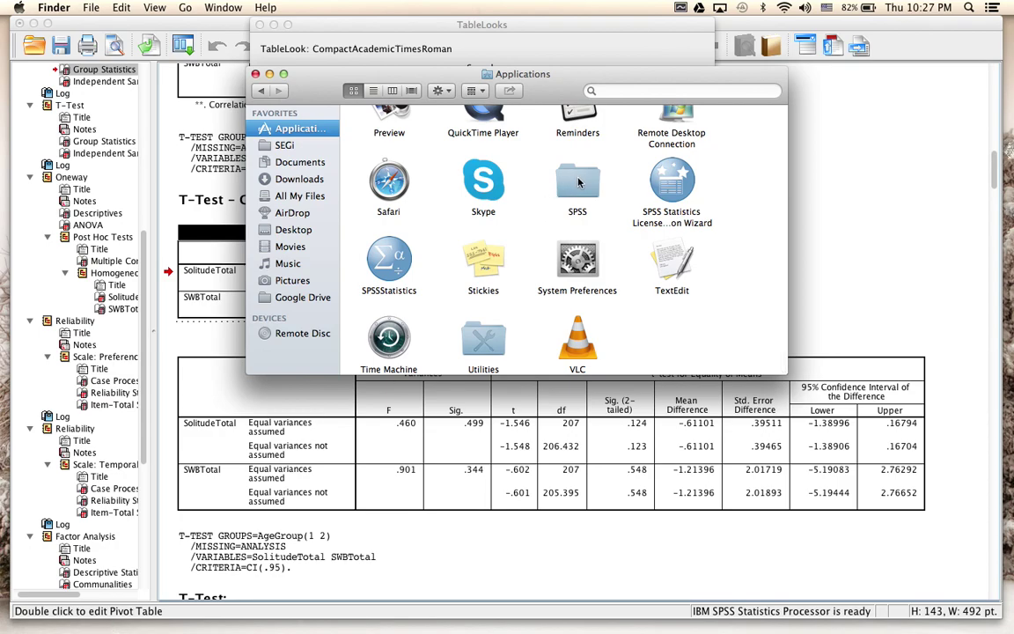
pyautogui.doubleClick(572, 180)
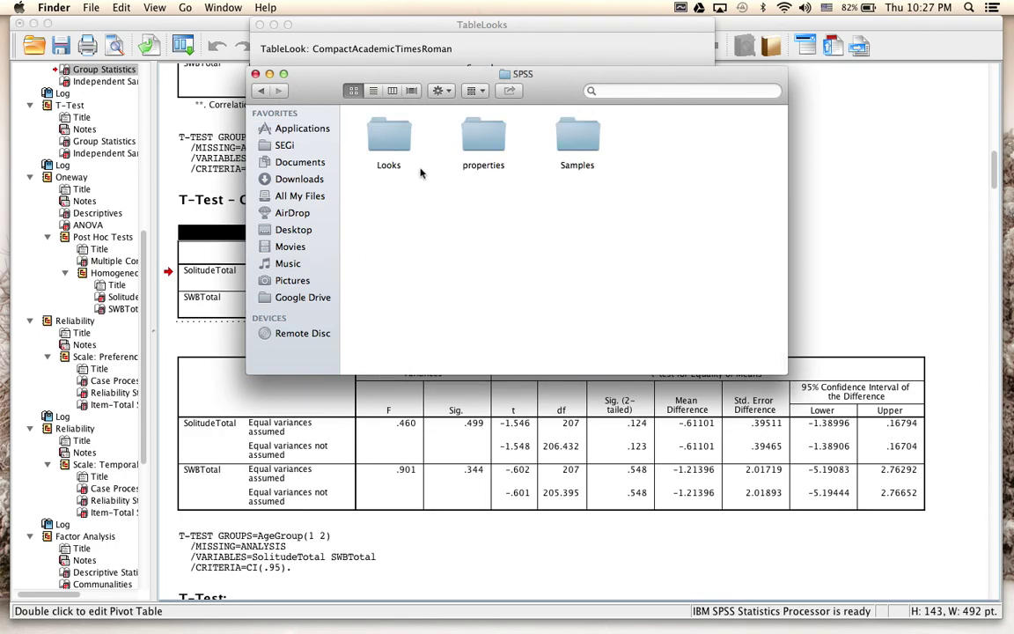
# Show the Looks folder's info with its Sharing & Permissions section expanded.
pyautogui.click(387, 133)
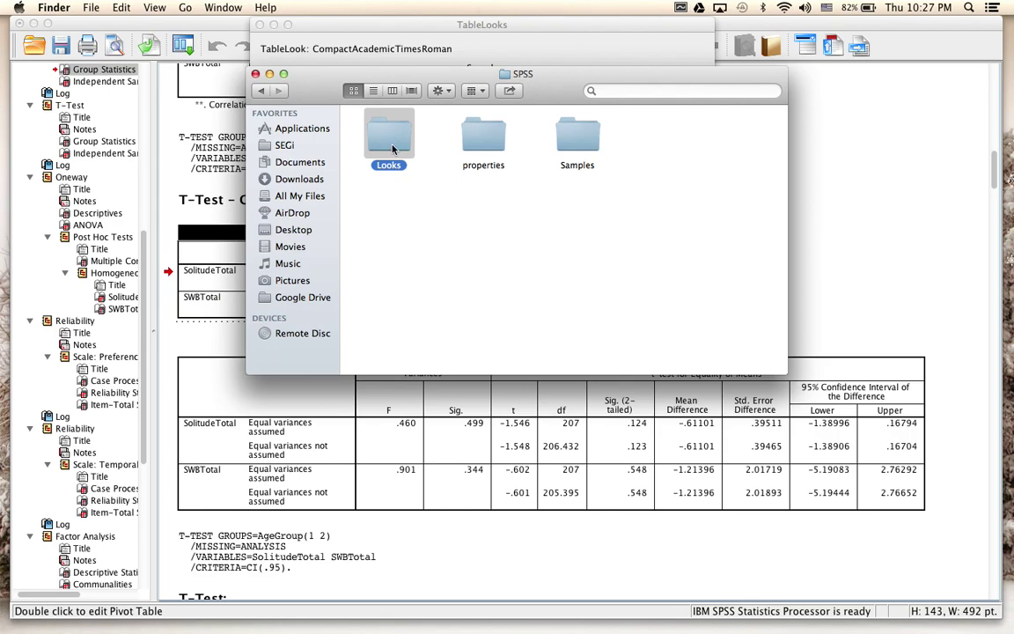
pyautogui.rightClick(393, 148)
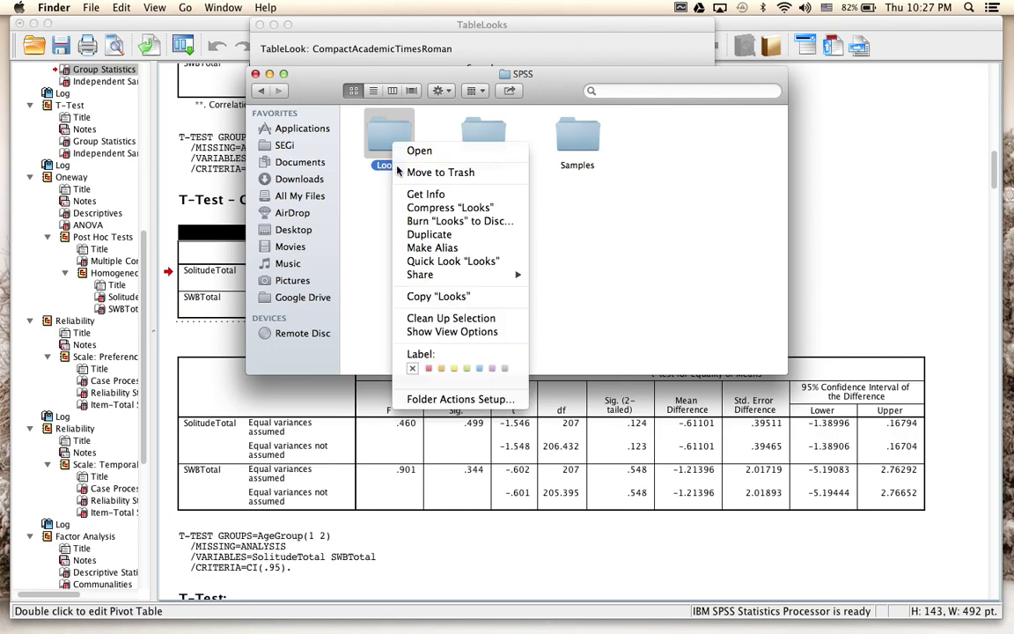
pyautogui.click(410, 195)
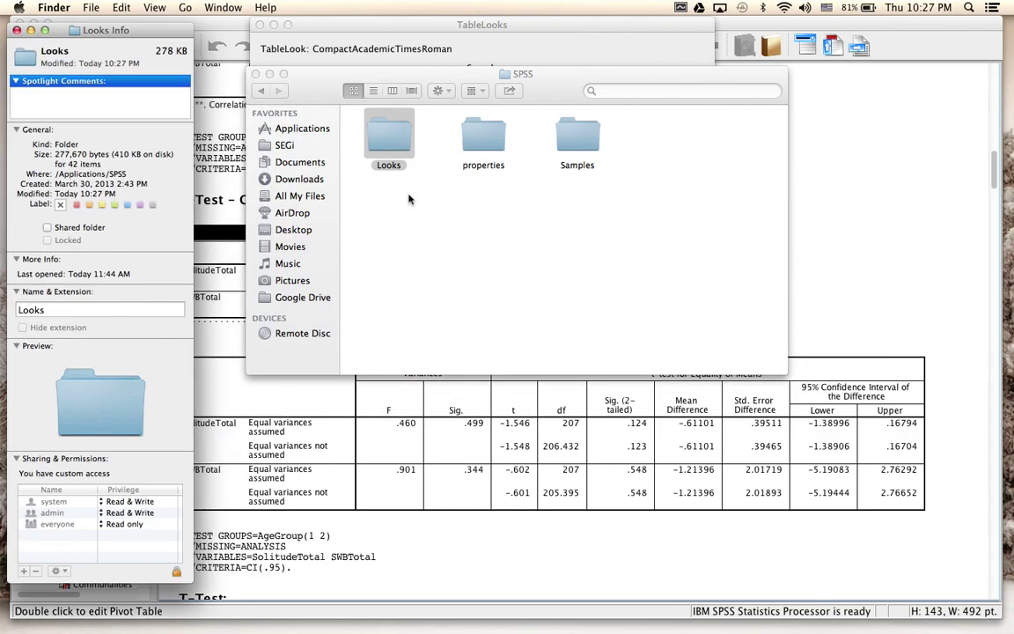
pyautogui.click(16, 458)
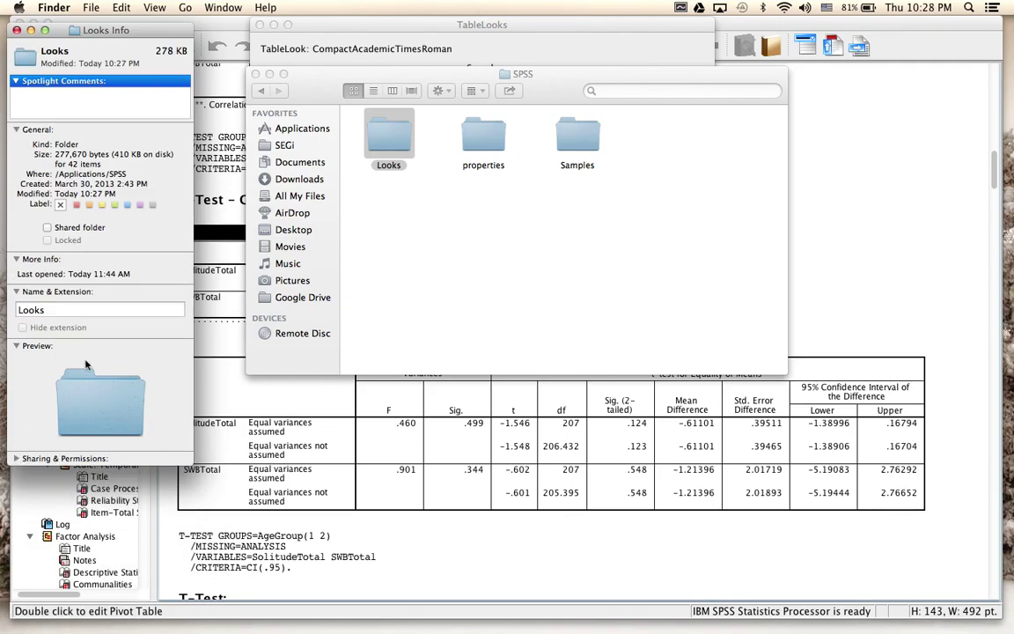
pyautogui.click(16, 459)
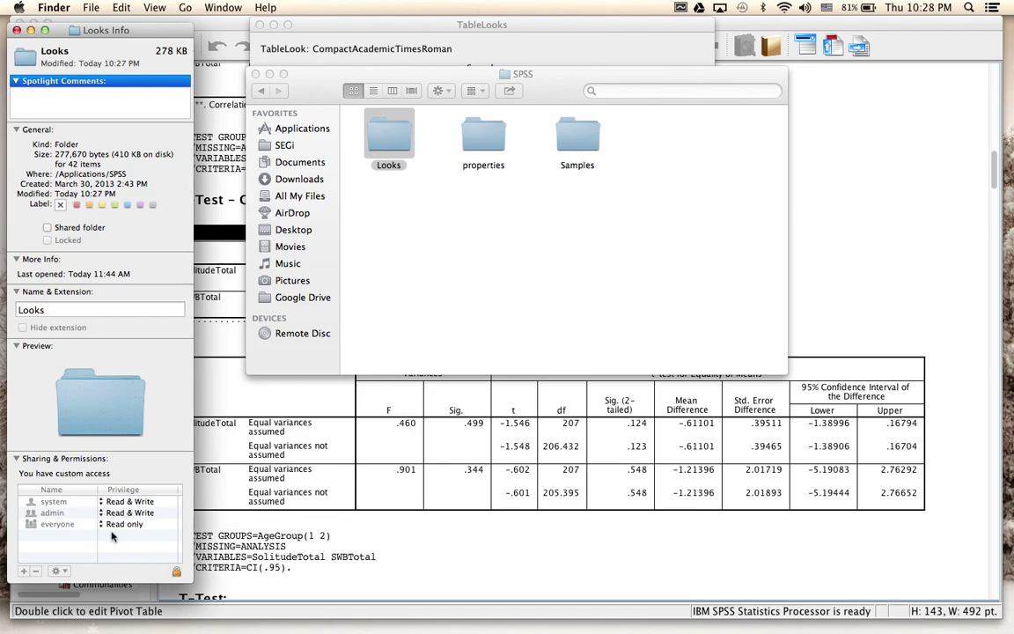
# Unlock the Looks folder's permission settings by entering the account password.
pyautogui.click(176, 572)
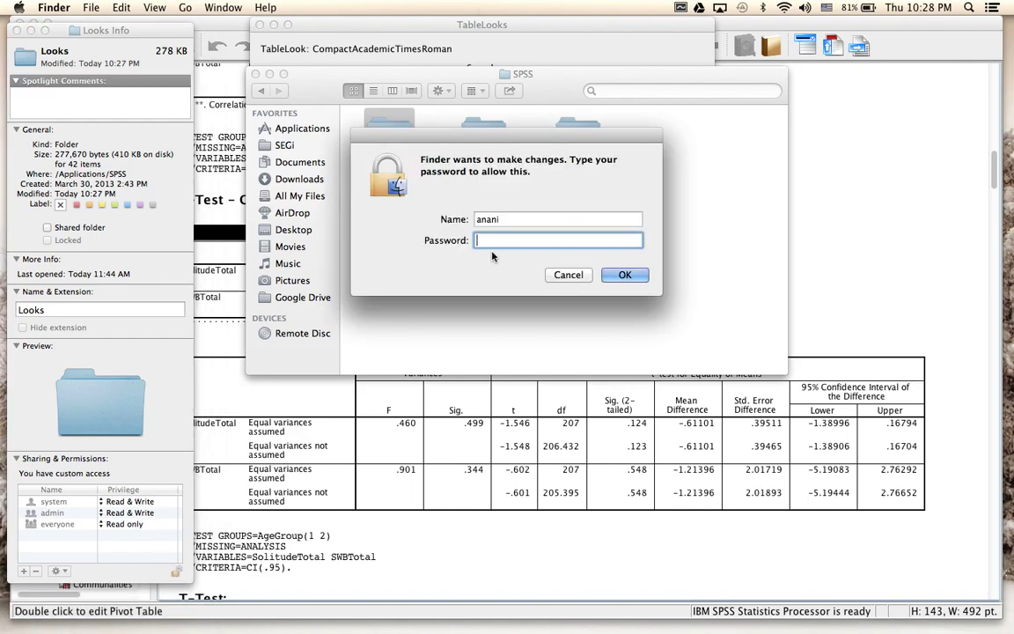
pyautogui.write('••••••••••••')
pyautogui.press('Return')
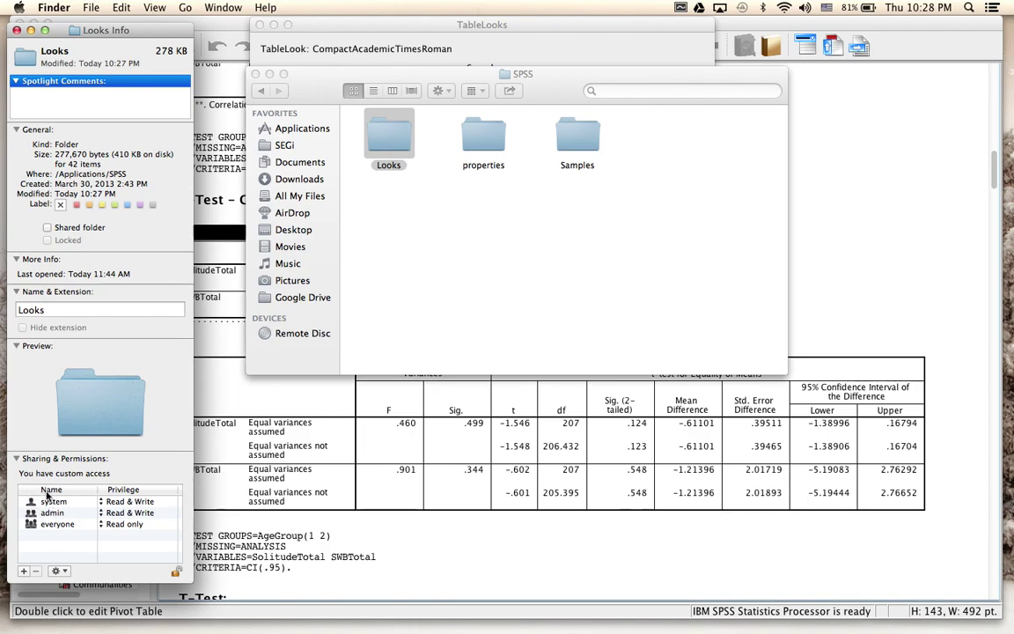
# Switch the admin privilege on the Looks folder to Read only and set it back to Read & Write.
pyautogui.click(103, 515)
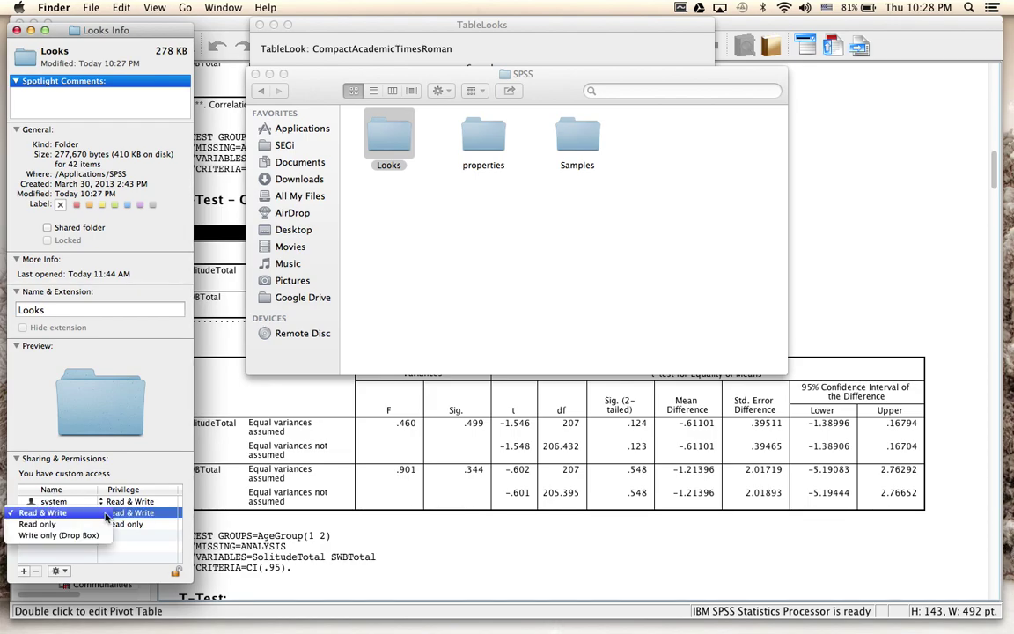
pyautogui.click(106, 515)
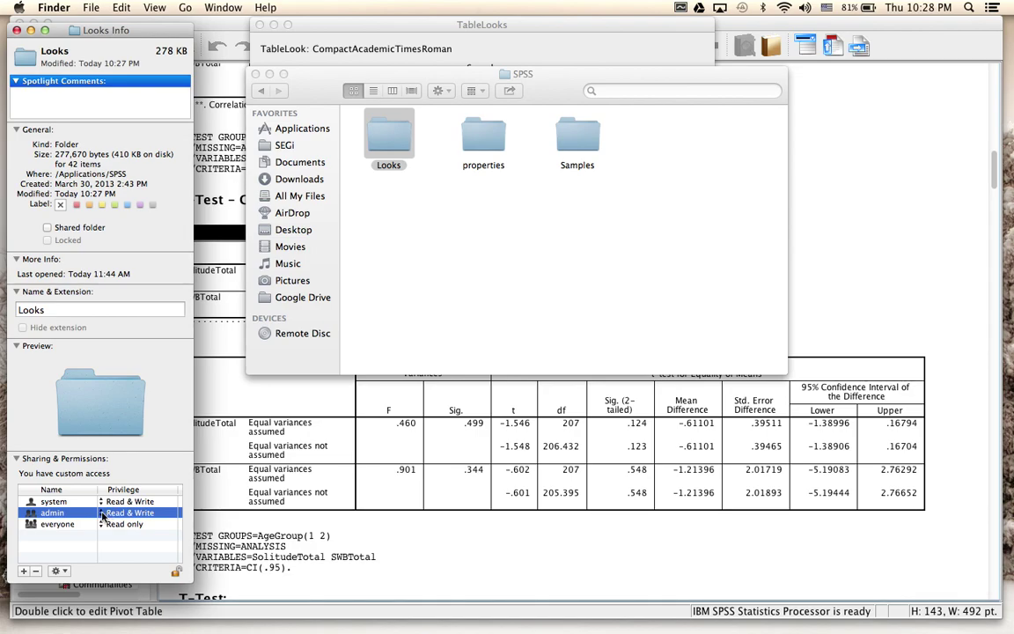
pyautogui.click(103, 516)
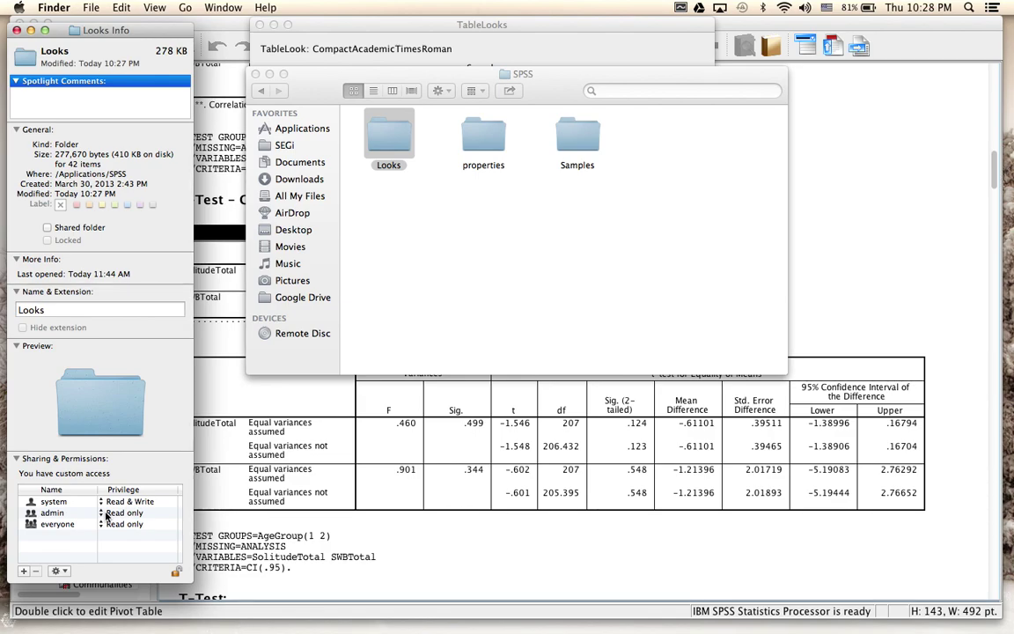
pyautogui.click(105, 516)
pyautogui.click(66, 500)
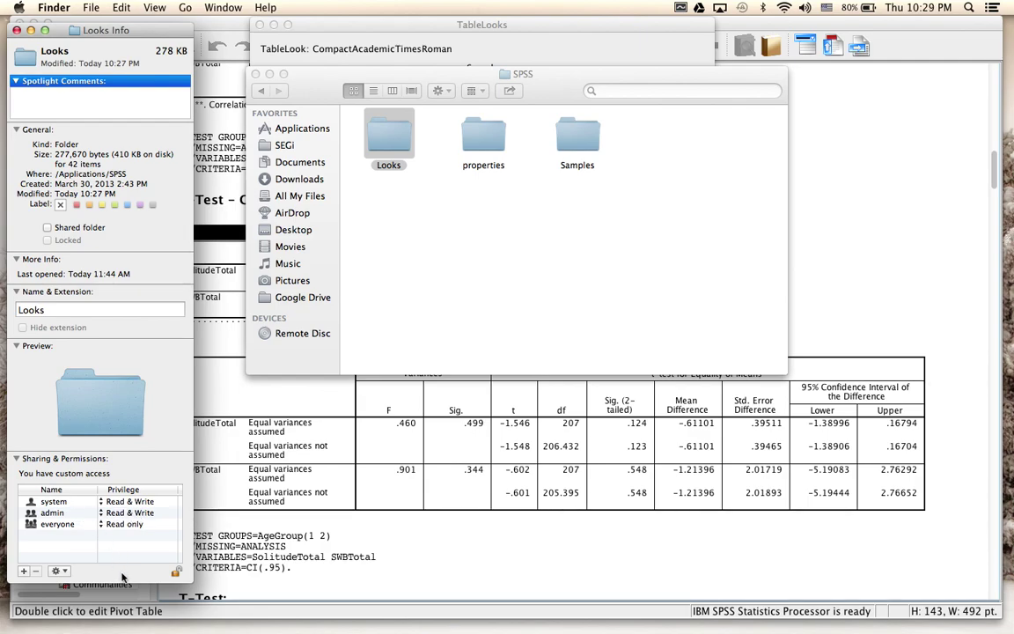
# Lock the Looks folder's permission settings again and close its info and the SPSS folder window.
pyautogui.click(176, 574)
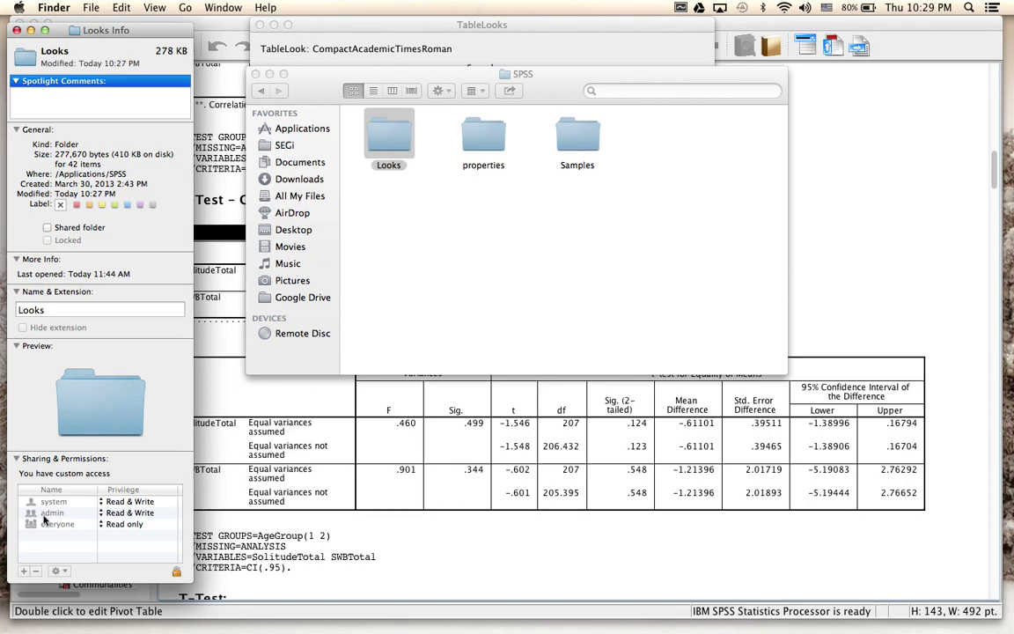
pyautogui.click(16, 30)
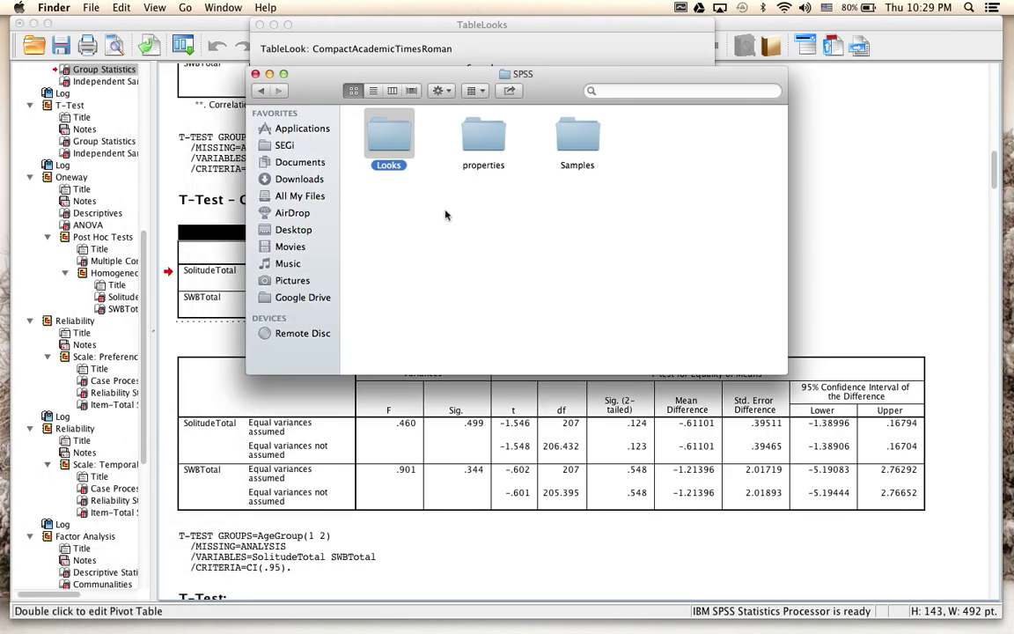
pyautogui.click(255, 74)
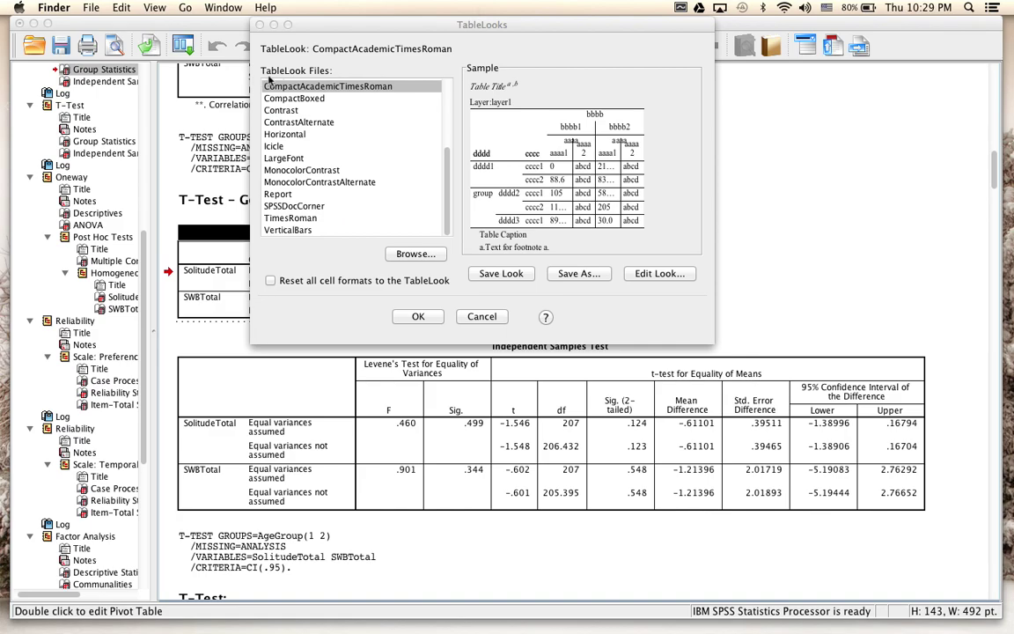
pyautogui.click(566, 276)
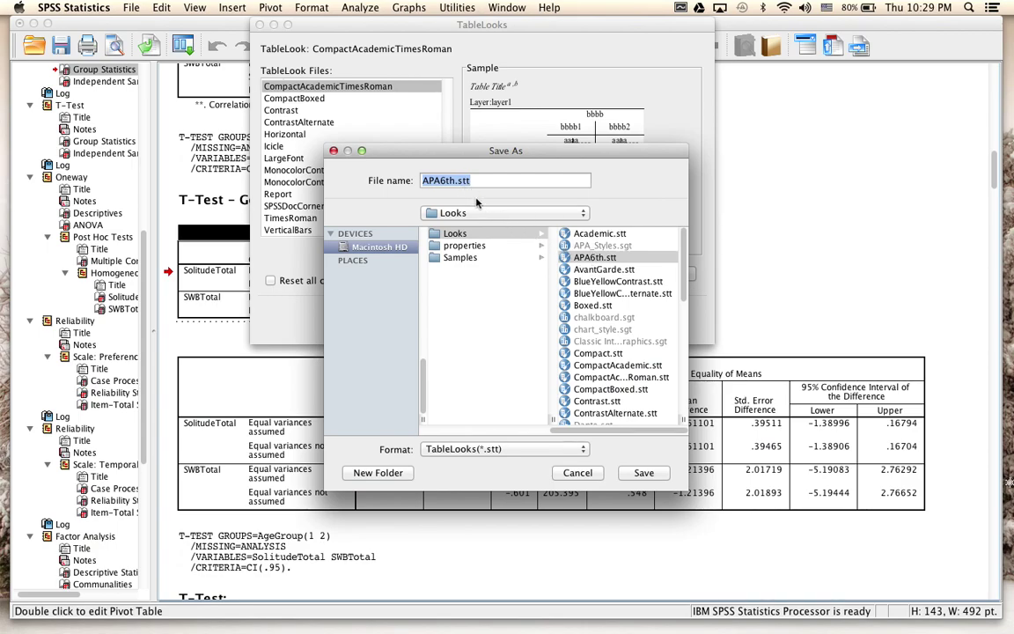
pyautogui.click(650, 475)
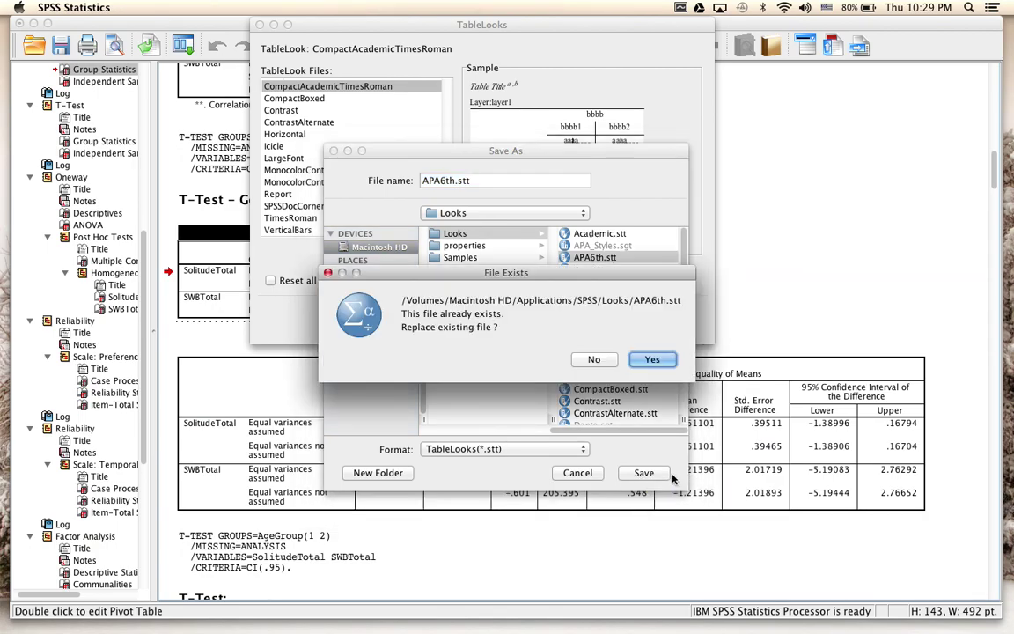
pyautogui.click(593, 359)
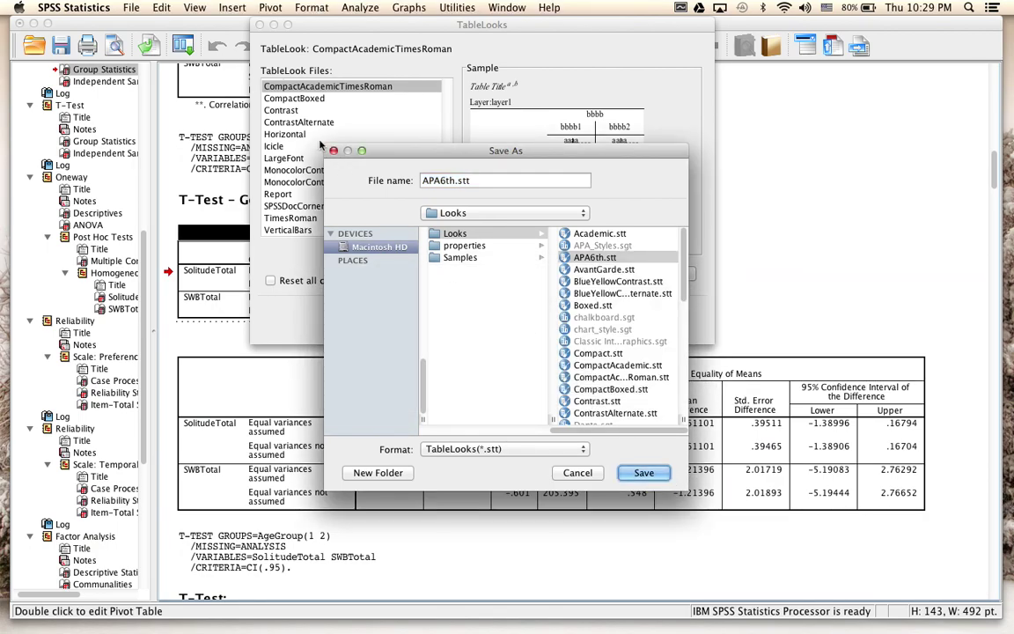
pyautogui.press('Escape')
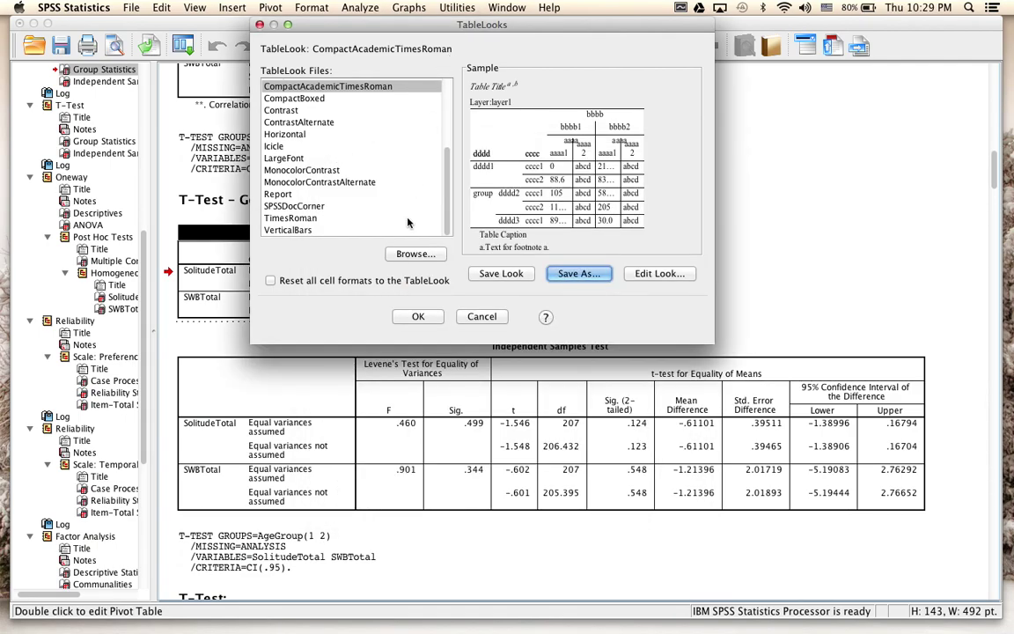
# Apply the customised CompactAcademicTimesRoman look to the Group Statistics table and leave table editing.
pyautogui.click(419, 320)
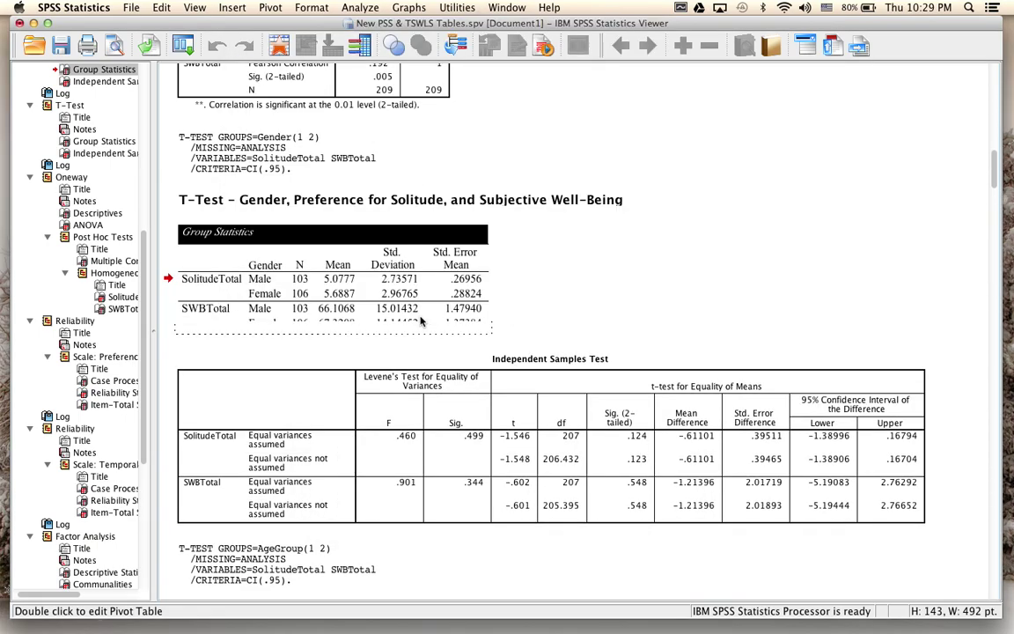
pyautogui.click(565, 284)
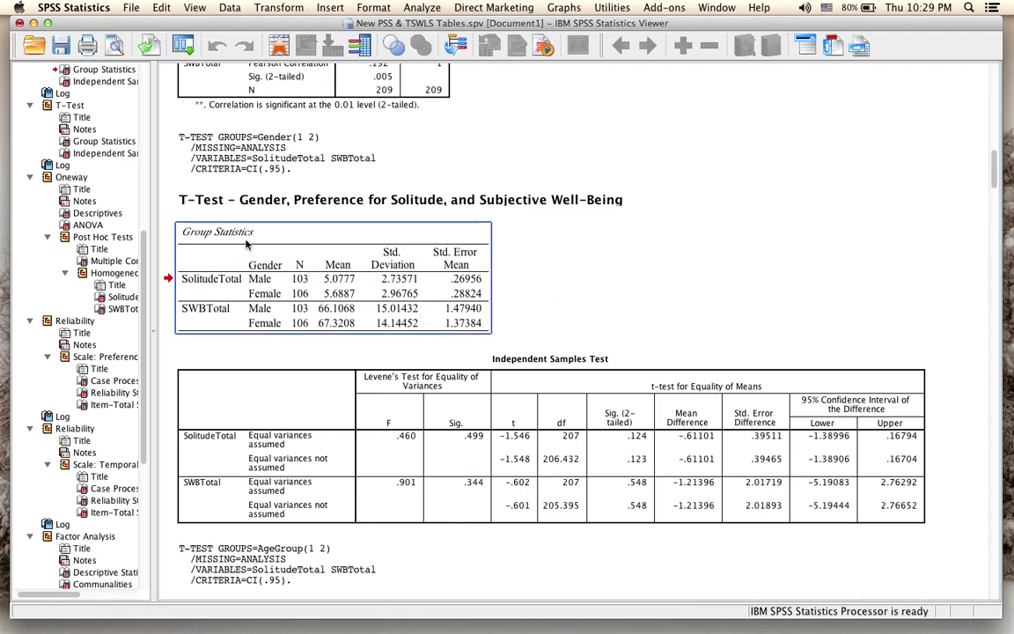
pyautogui.click(151, 279)
pyautogui.click(286, 246)
pyautogui.click(524, 285)
# Start editing the Statistics table under Frequencies and open its TableLooks settings.
pyautogui.scroll(5, 524, 285)
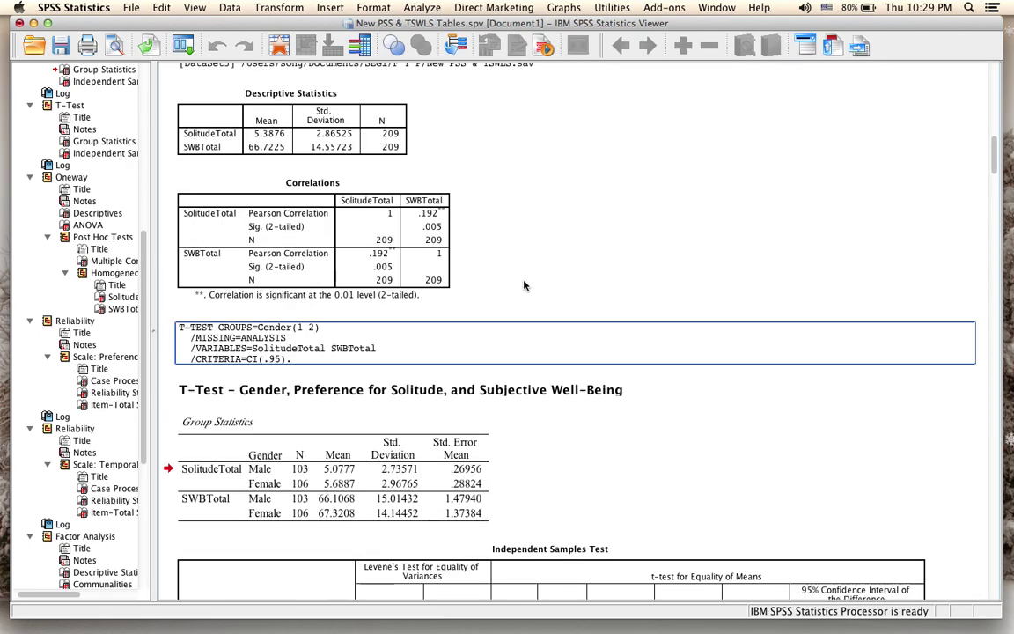
pyautogui.scroll(6, 524, 285)
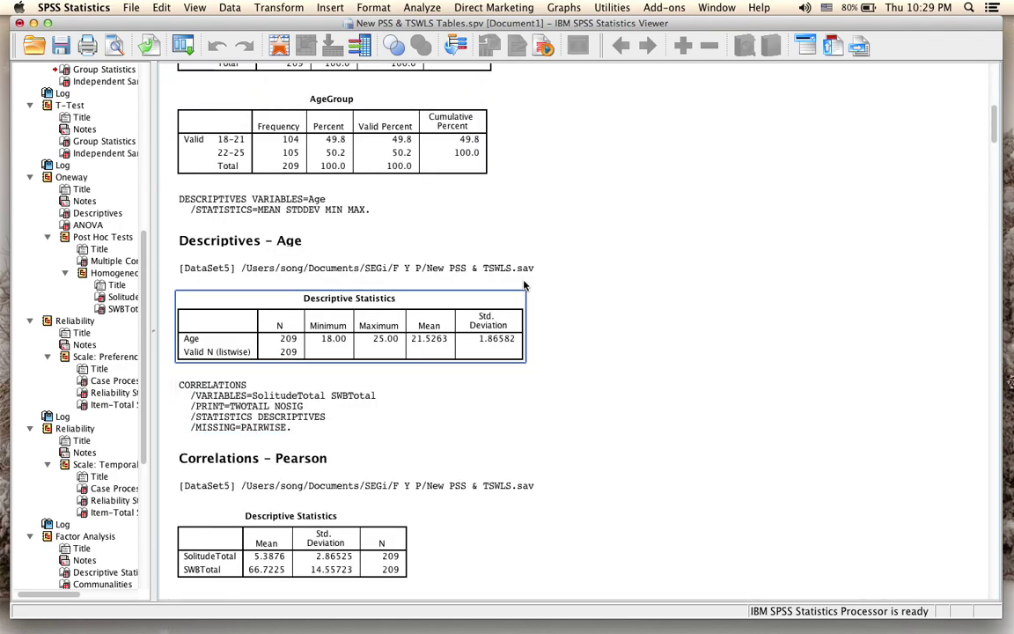
pyautogui.scroll(10, 524, 285)
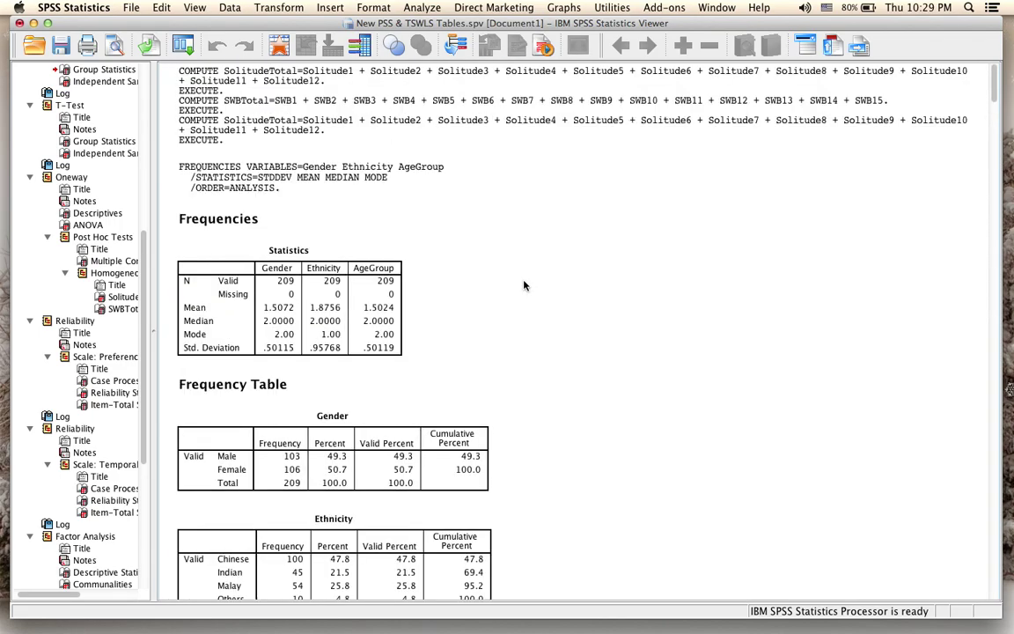
pyautogui.click(304, 254)
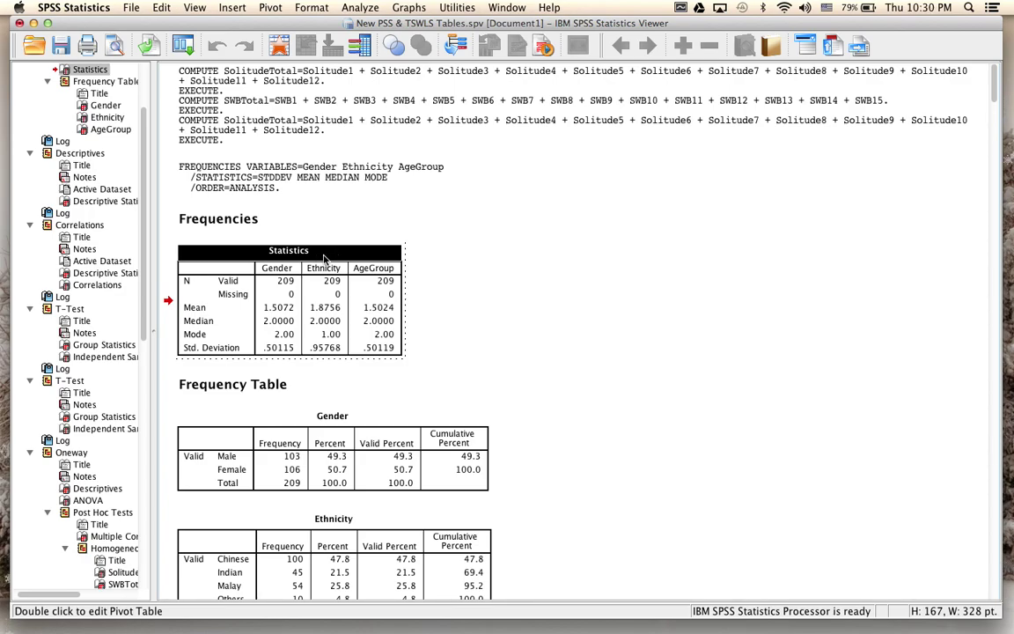
pyautogui.rightClick(322, 256)
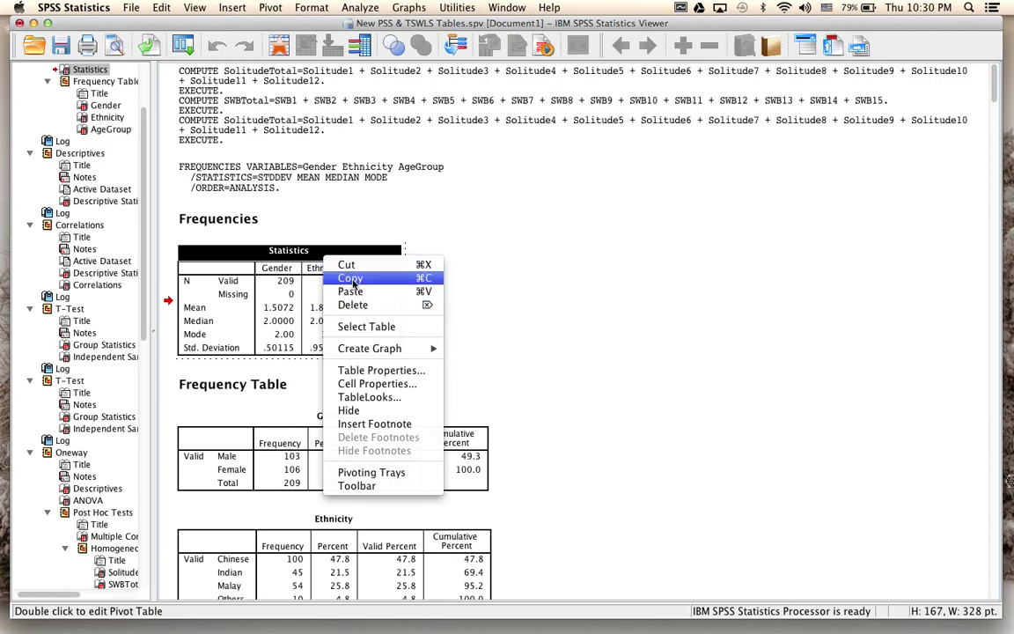
pyautogui.click(368, 397)
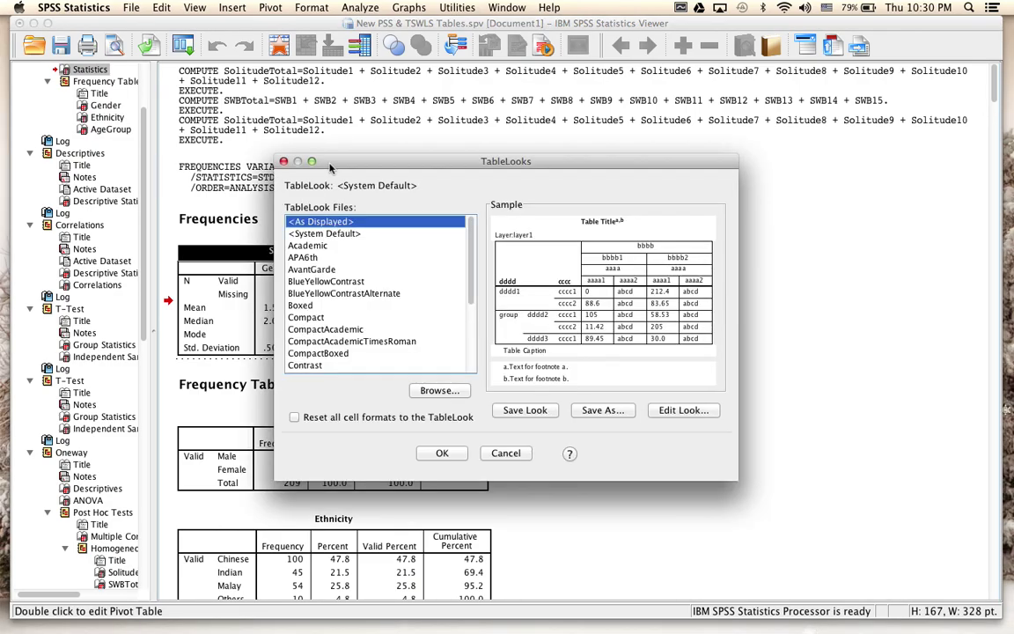
# Apply the saved APA6th look to the Frequencies Statistics table and leave table editing.
pyautogui.scroll(-5, 396, 248)
pyautogui.scroll(5, 396, 248)
pyautogui.scroll(-5, 396, 248)
pyautogui.scroll(5, 396, 248)
pyautogui.click(304, 257)
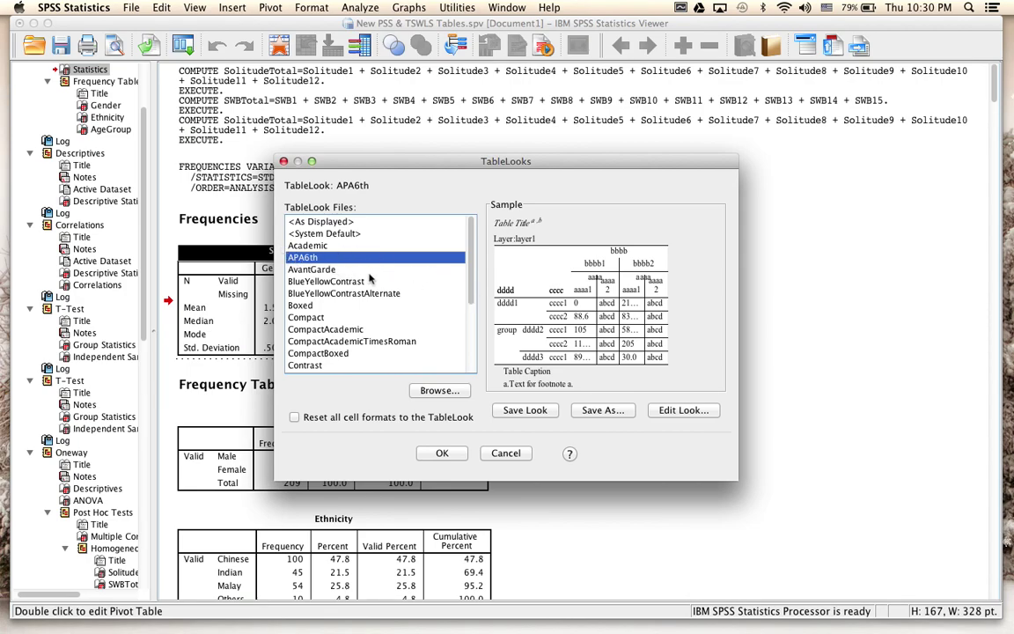
pyautogui.click(442, 452)
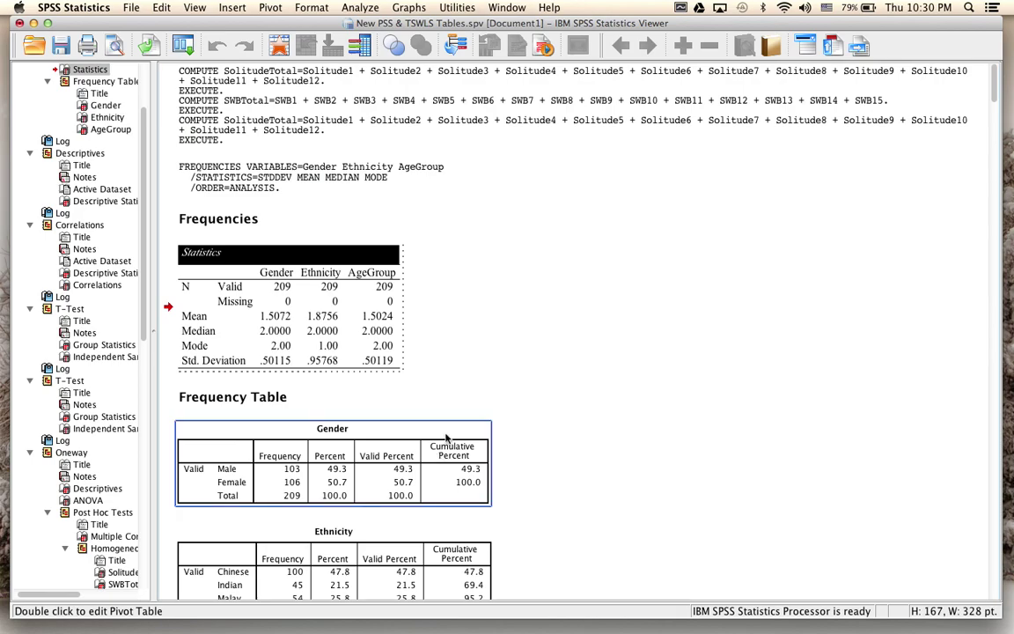
pyautogui.click(319, 270)
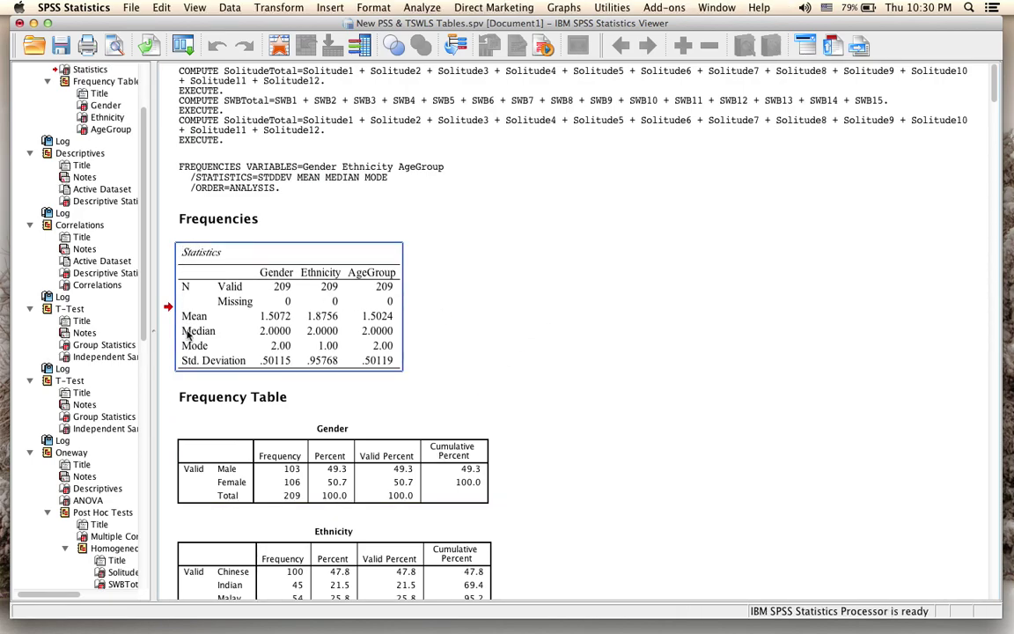
pyautogui.click(480, 218)
pyautogui.click(318, 297)
pyautogui.click(503, 310)
pyautogui.click(389, 304)
pyautogui.click(500, 296)
pyautogui.click(345, 308)
pyautogui.click(470, 303)
pyautogui.click(292, 272)
pyautogui.click(563, 288)
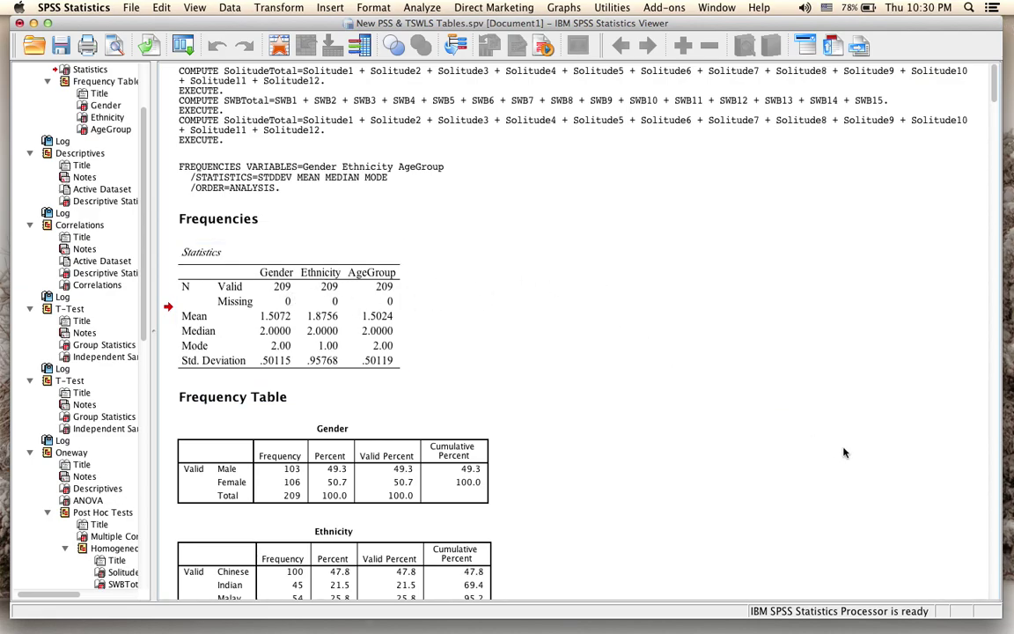